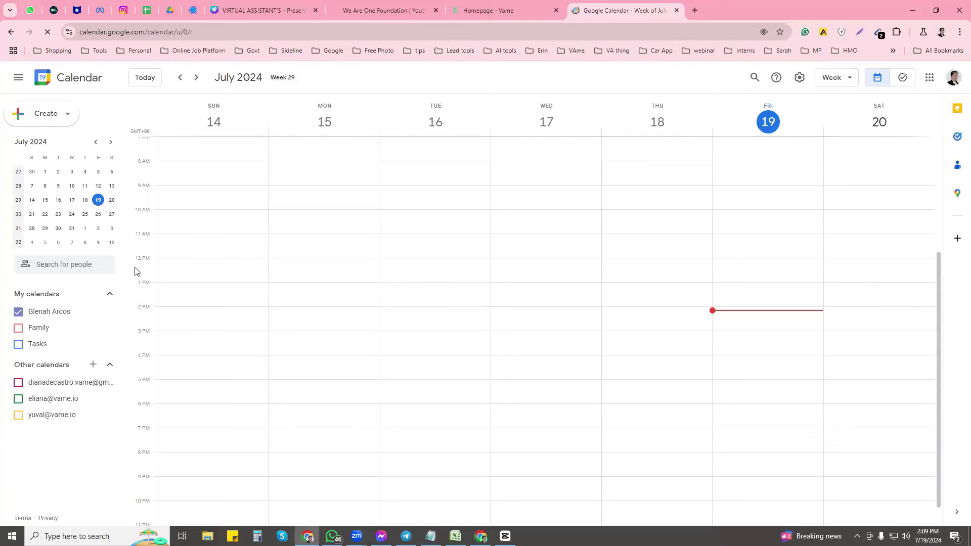
# Start a new event titled "catch up" on Saturday, July 27, 2024, starting at 1:00pm
pyautogui.click(113, 215)
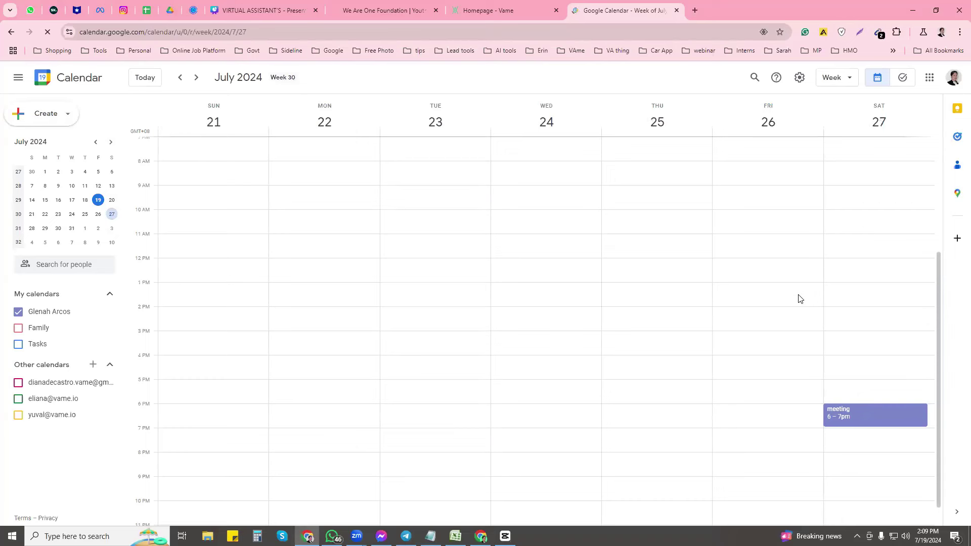
pyautogui.click(53, 120)
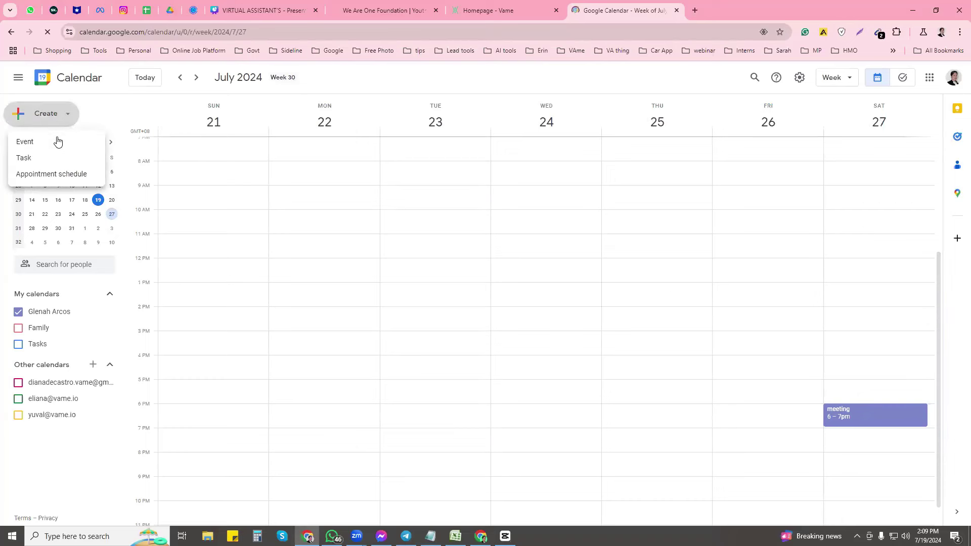
pyautogui.click(57, 143)
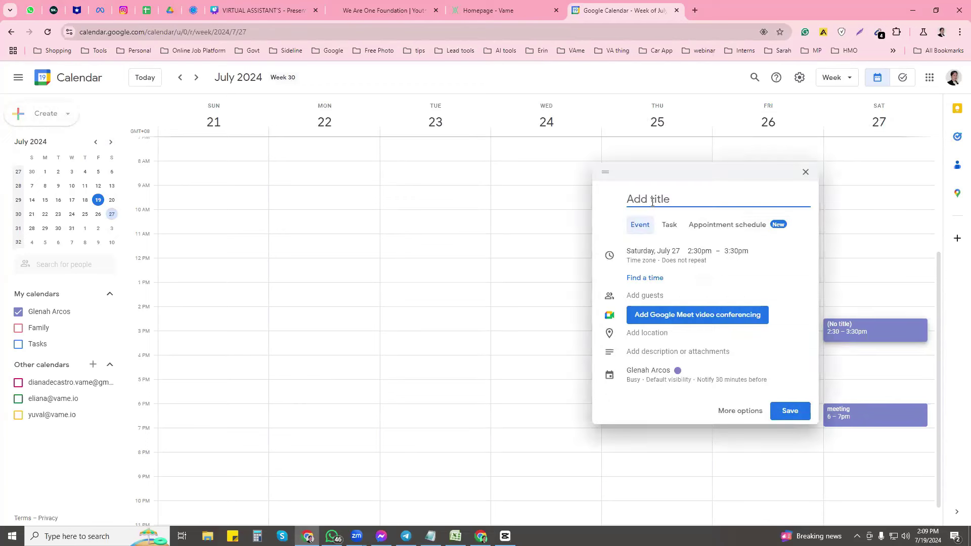
pyautogui.write('C')
pyautogui.write('ath')
pyautogui.write('h up')
pyautogui.click(689, 251)
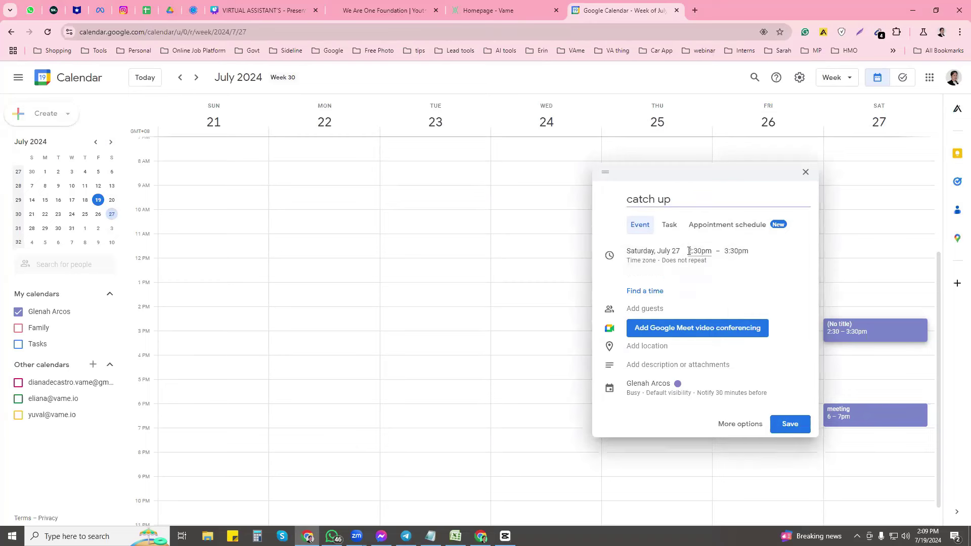
pyautogui.scroll(3, 721, 316)
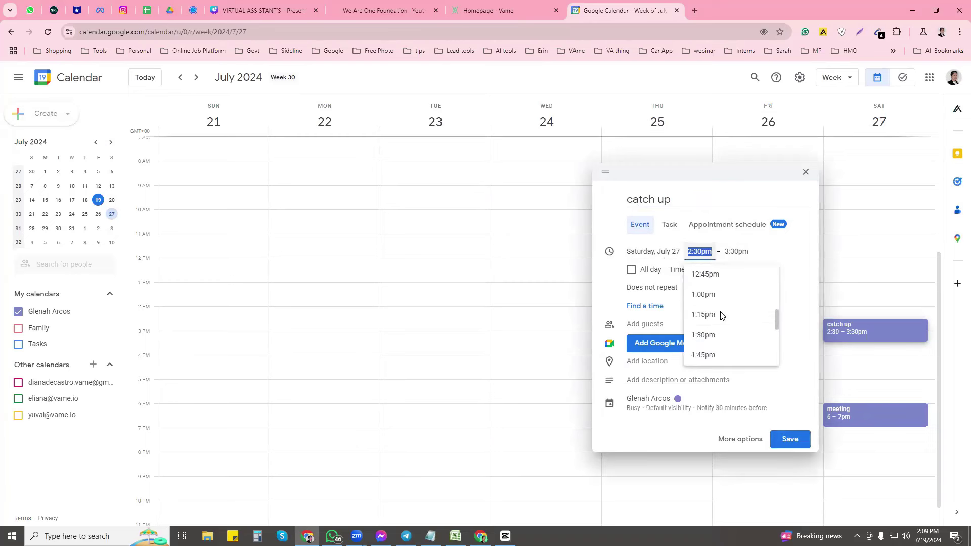
pyautogui.click(724, 301)
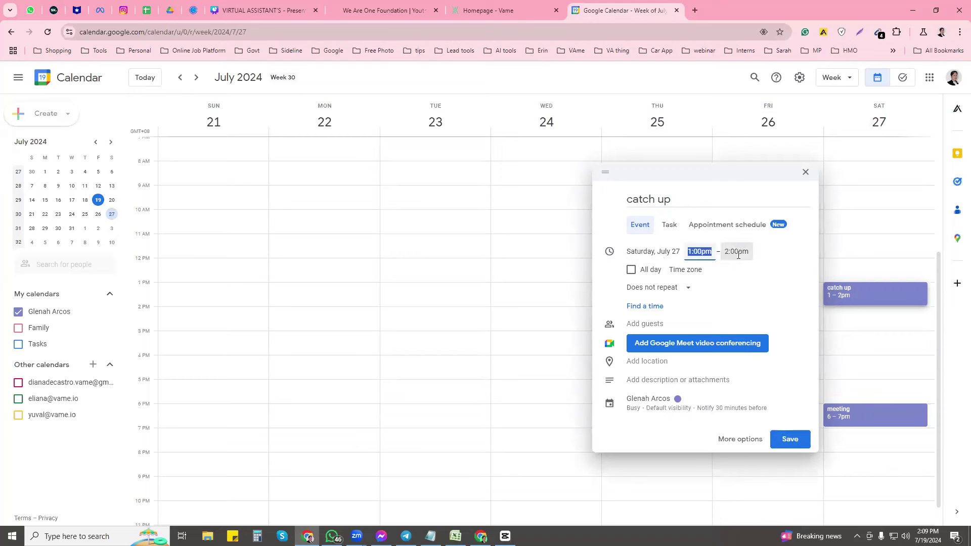
# Copy the guest's e-mail address from the "words" Notepad file and add it as a guest of the event
pyautogui.click(663, 324)
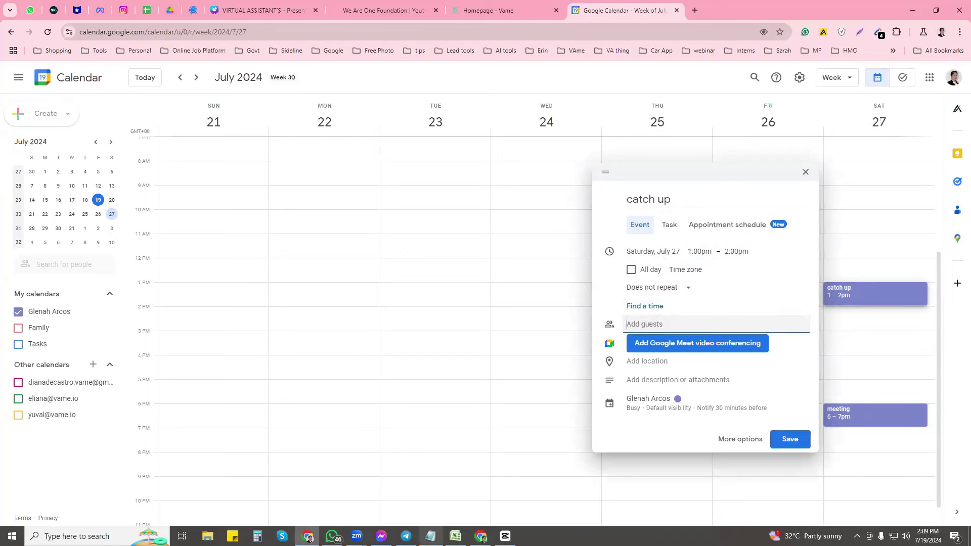
pyautogui.click(430, 536)
pyautogui.moveTo(737, 220); pyautogui.dragTo(617, 217)
pyautogui.hotkey('ctrl', 'c')
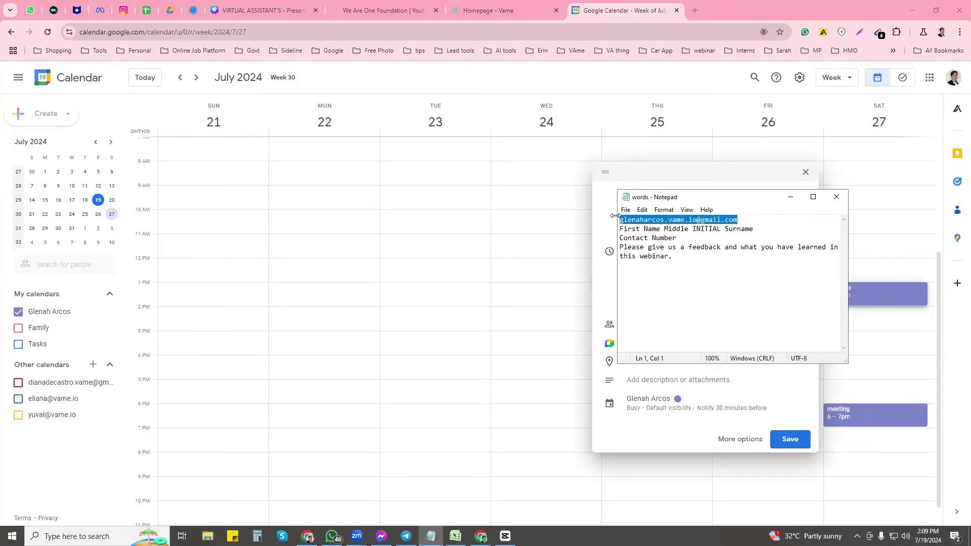
pyautogui.click(603, 271)
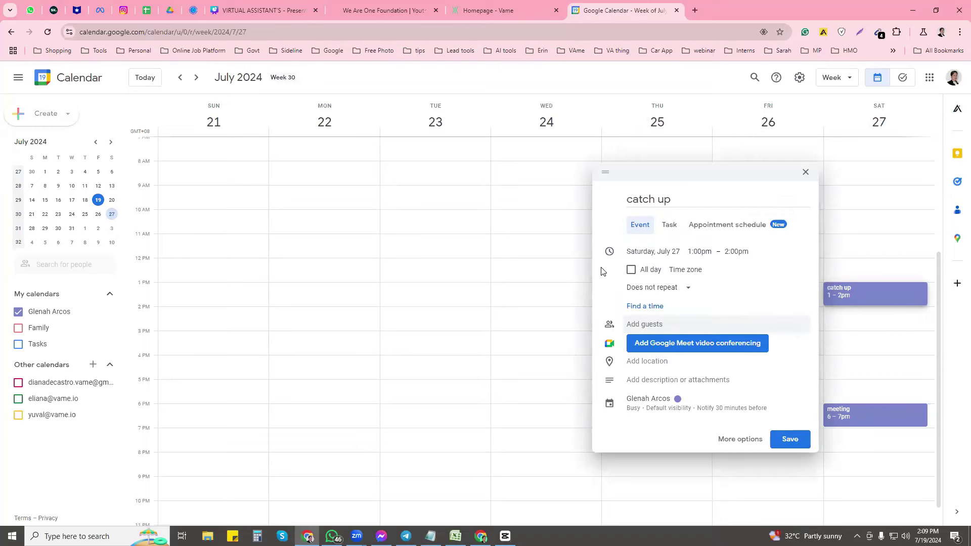
pyautogui.click(642, 322)
pyautogui.hotkey('ctrl', 'v')
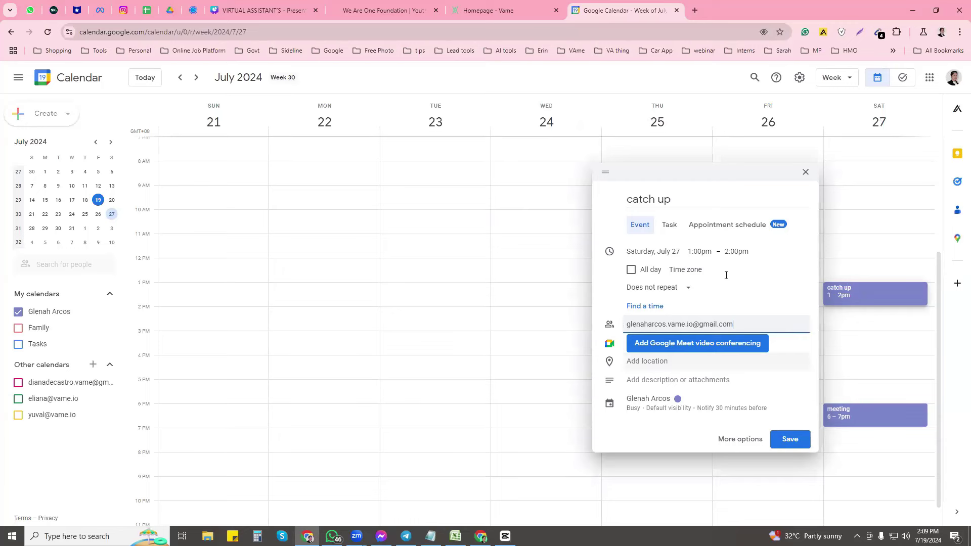
pyautogui.press('Return')
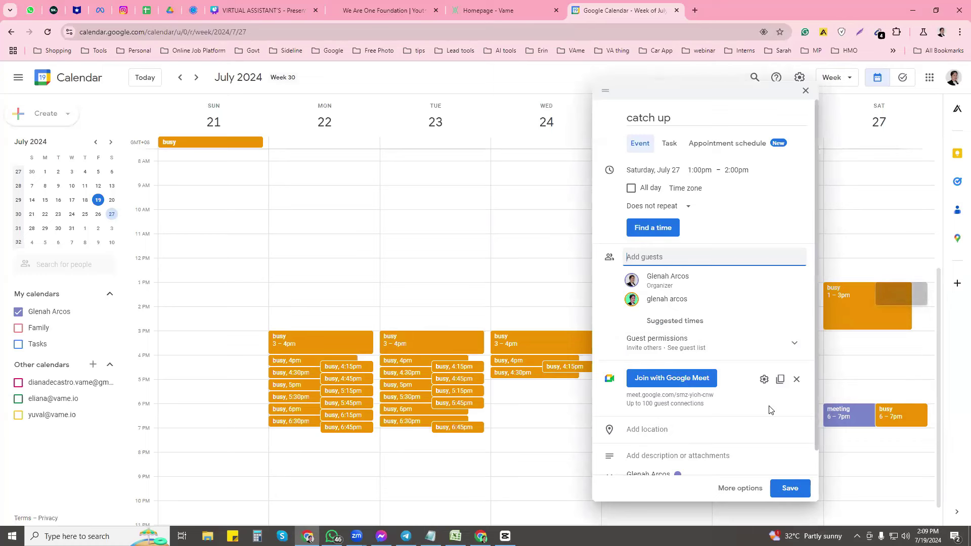
# Remove the Google Meet video conferencing from the catch up event, then save it and send the guest invitation
pyautogui.click(797, 379)
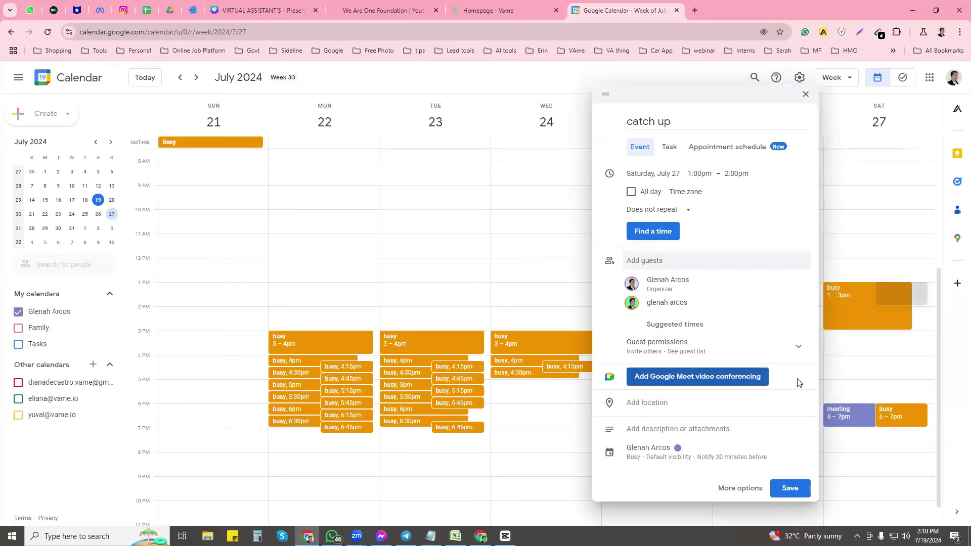
pyautogui.click(652, 430)
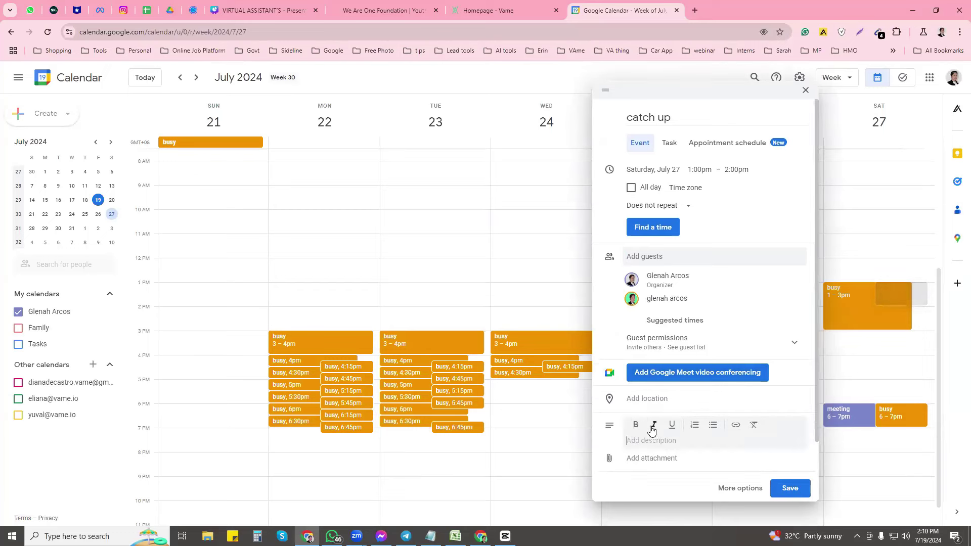
pyautogui.click(784, 494)
pyautogui.click(582, 318)
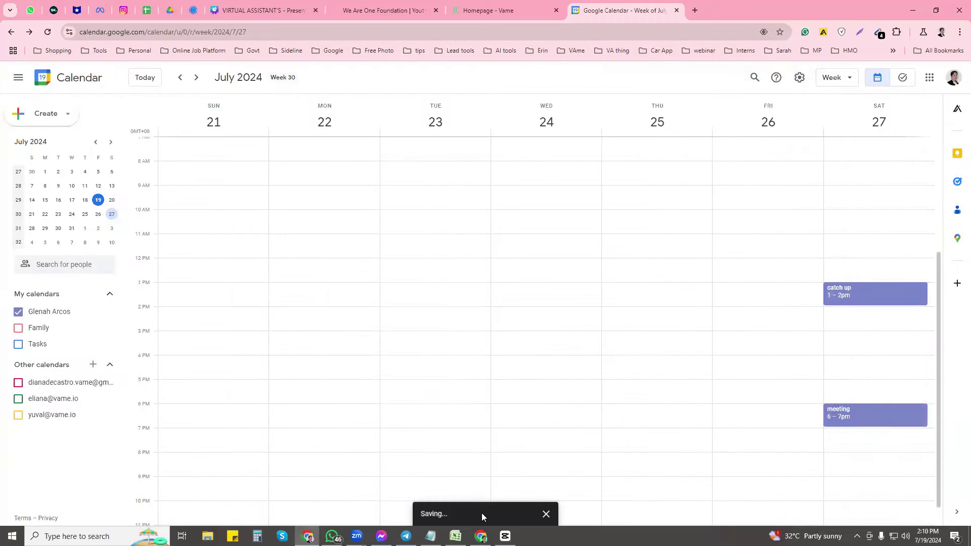
# Switch to the guest's calendar window and decline the 1–2pm catch up invitation on July 27
pyautogui.hotkey('alt', 'Tab')
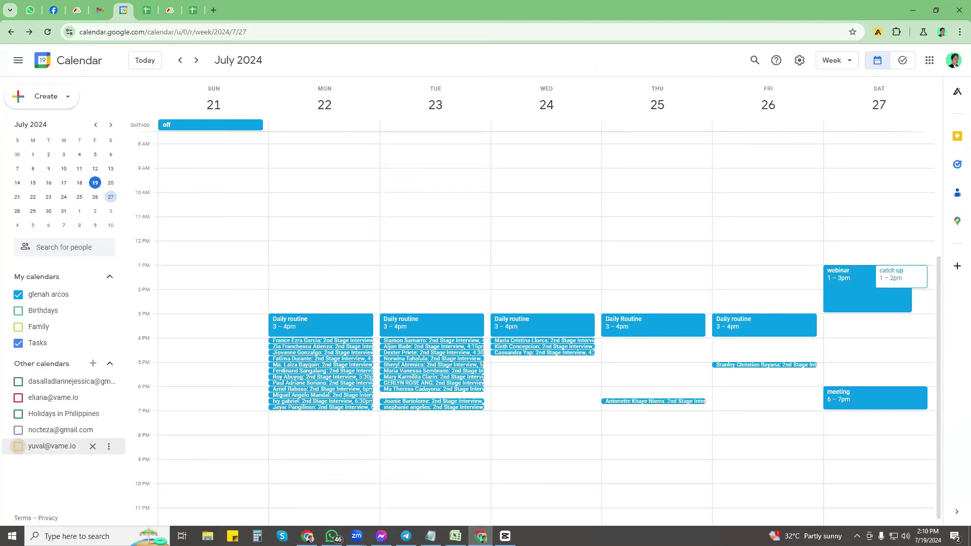
pyautogui.click(356, 536)
pyautogui.moveTo(332, 537)
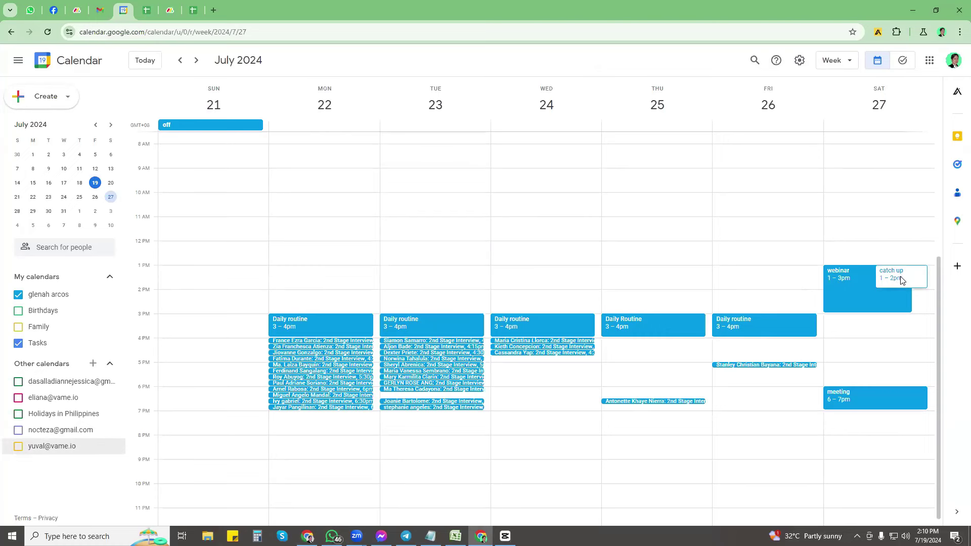
pyautogui.click(901, 279)
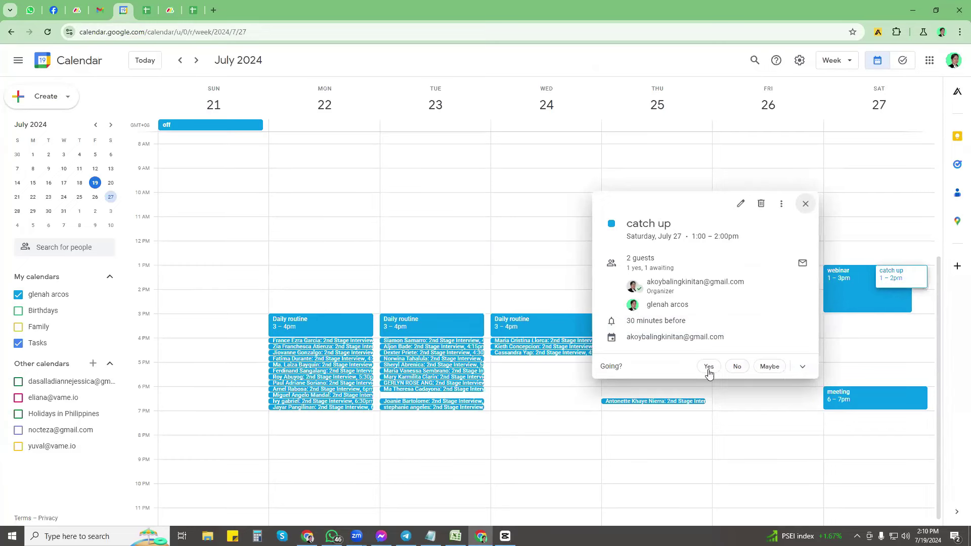
pyautogui.click(738, 367)
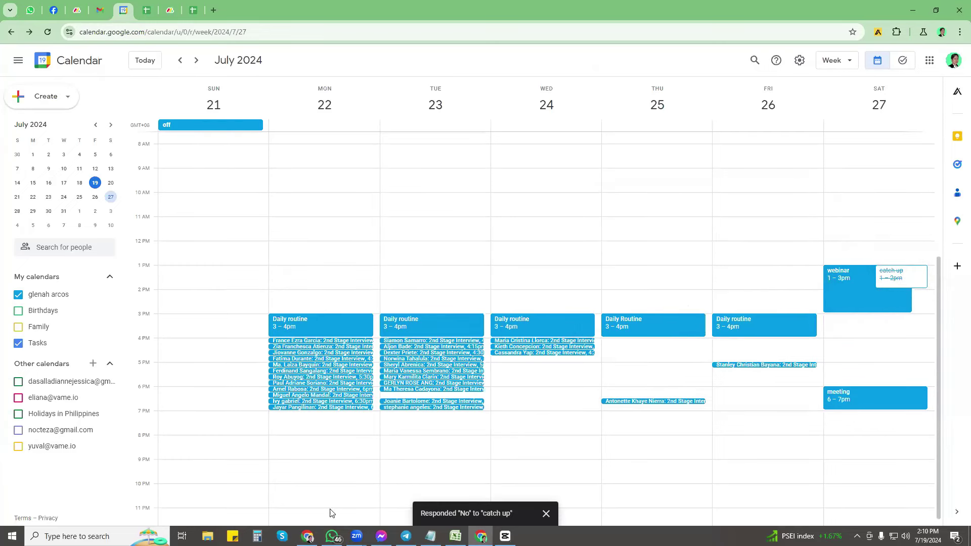
# In the organizer's calendar window, check the responses to catch up, move the event to 5–6pm on July 27 and send the guests an update
pyautogui.click(307, 536)
pyautogui.press('F5')
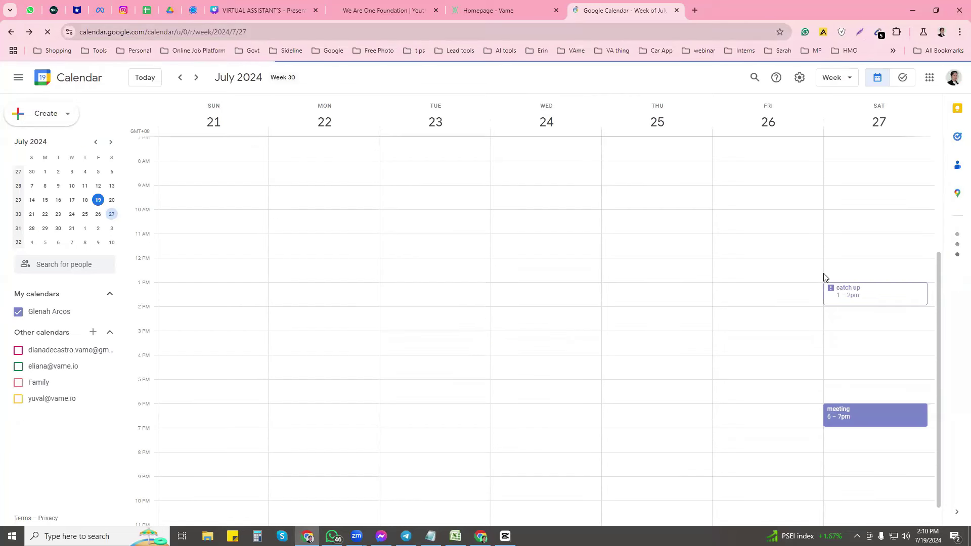
pyautogui.click(848, 292)
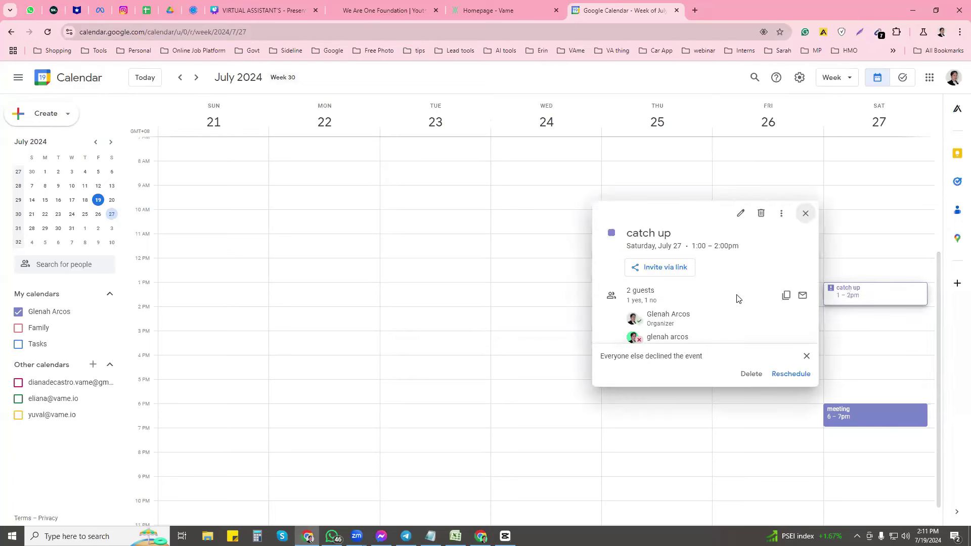
pyautogui.click(852, 233)
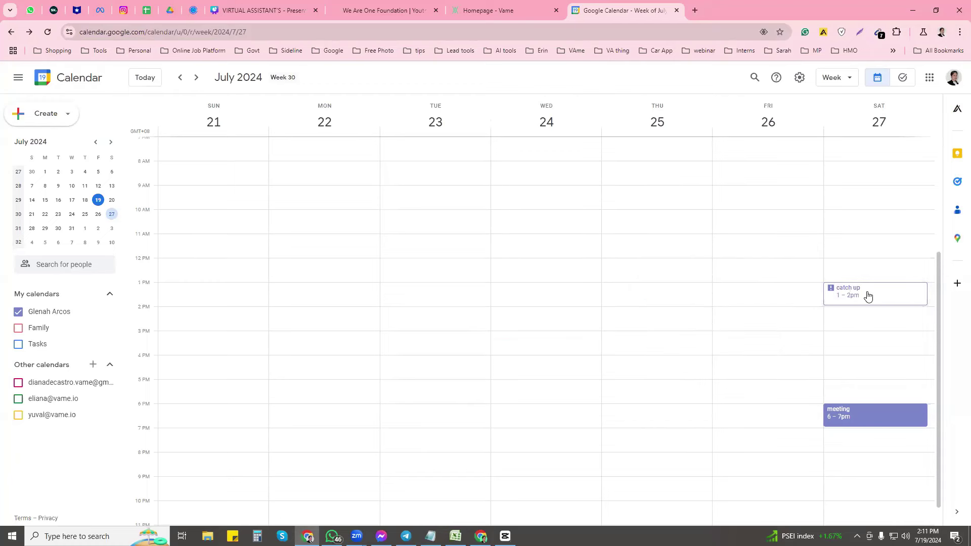
pyautogui.moveTo(867, 295); pyautogui.dragTo(865, 388)
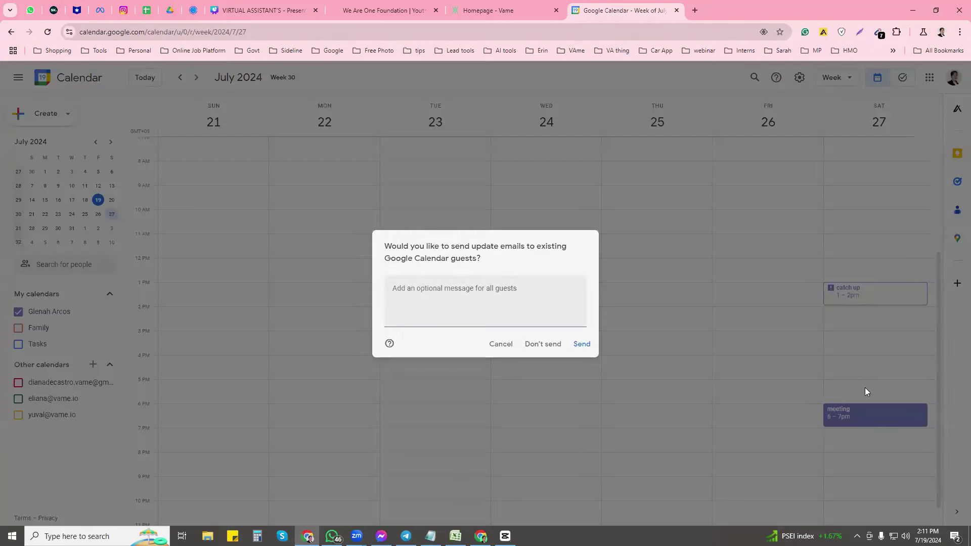
pyautogui.click(582, 344)
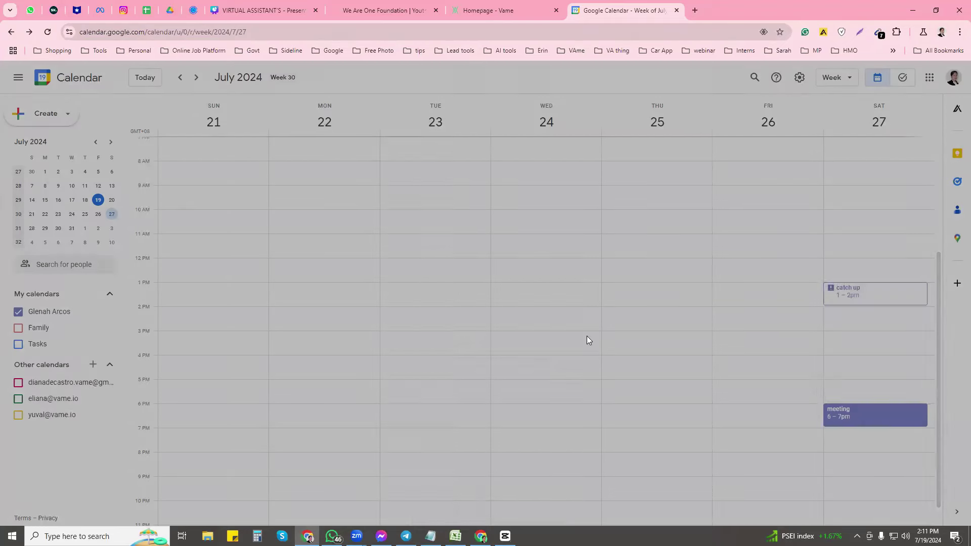
# Switch to the guest's calendar window, refresh it and accept the rescheduled 5–6pm catch up invitation
pyautogui.hotkey('alt', 'Tab')
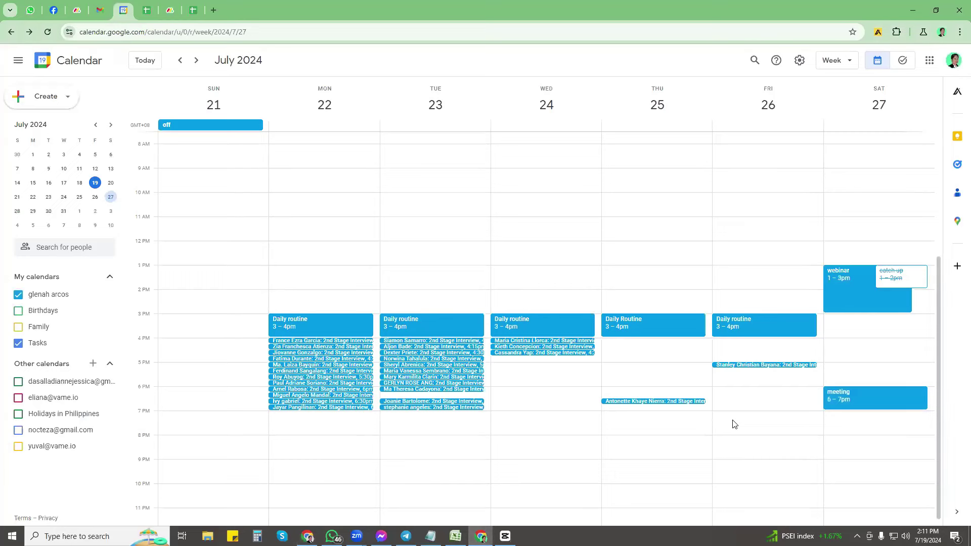
pyautogui.press('F5')
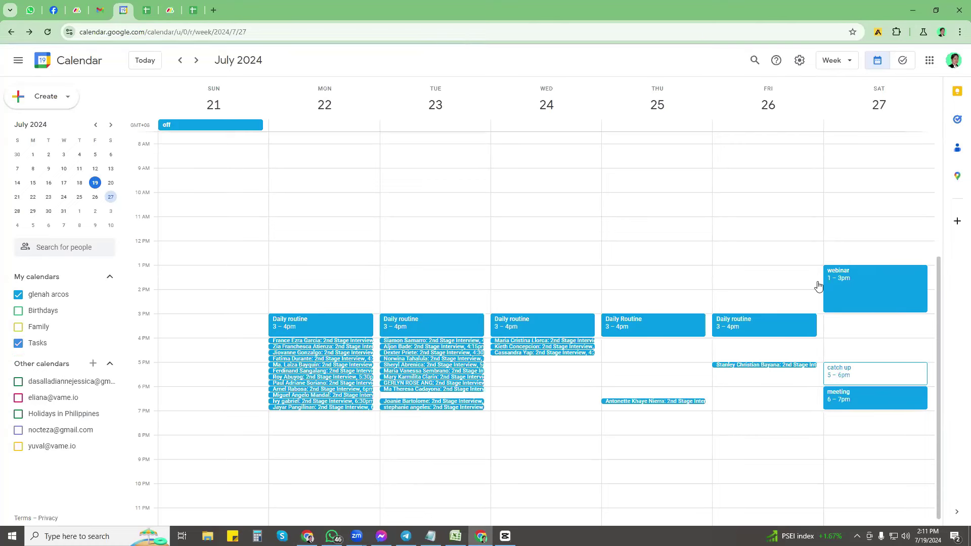
pyautogui.click(857, 378)
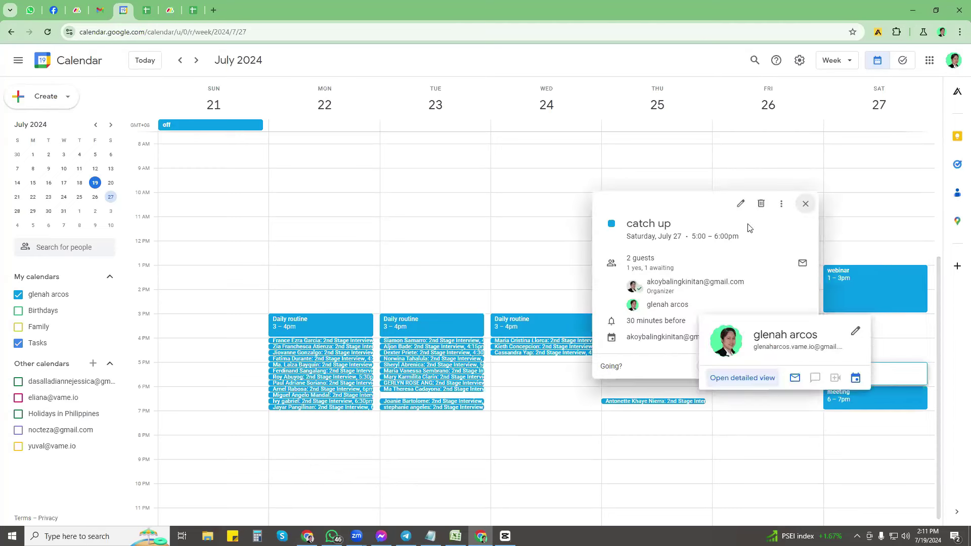
pyautogui.moveTo(749, 312)
pyautogui.click(709, 368)
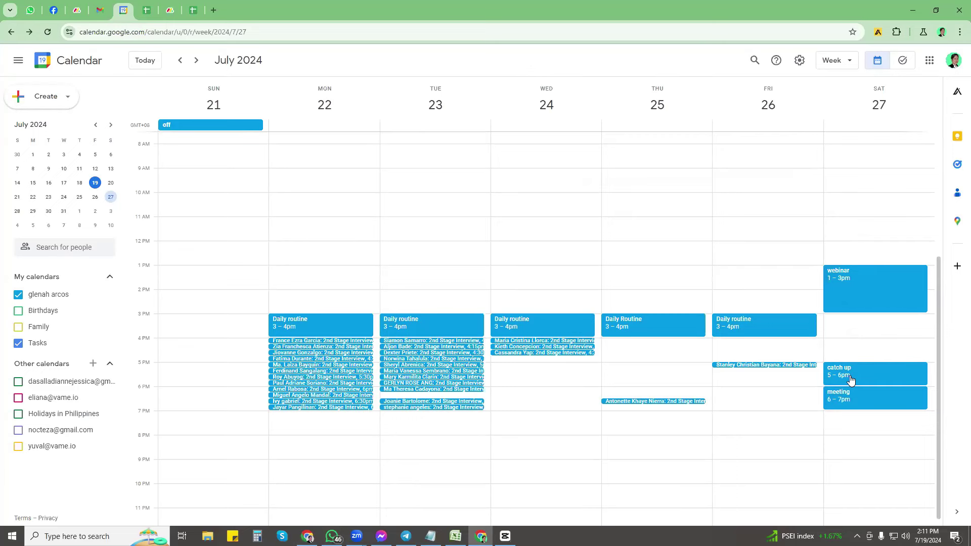
# Return to the organizer's calendar window and subscribe to the guest's calendar, using the e-mail address copied from the "words" Notepad file
pyautogui.hotkey('alt', 'Tab')
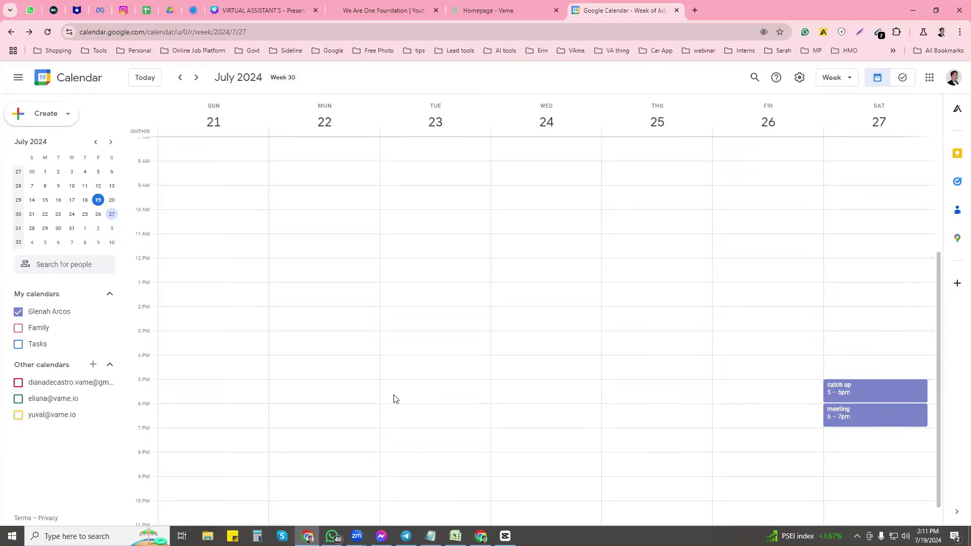
pyautogui.click(481, 536)
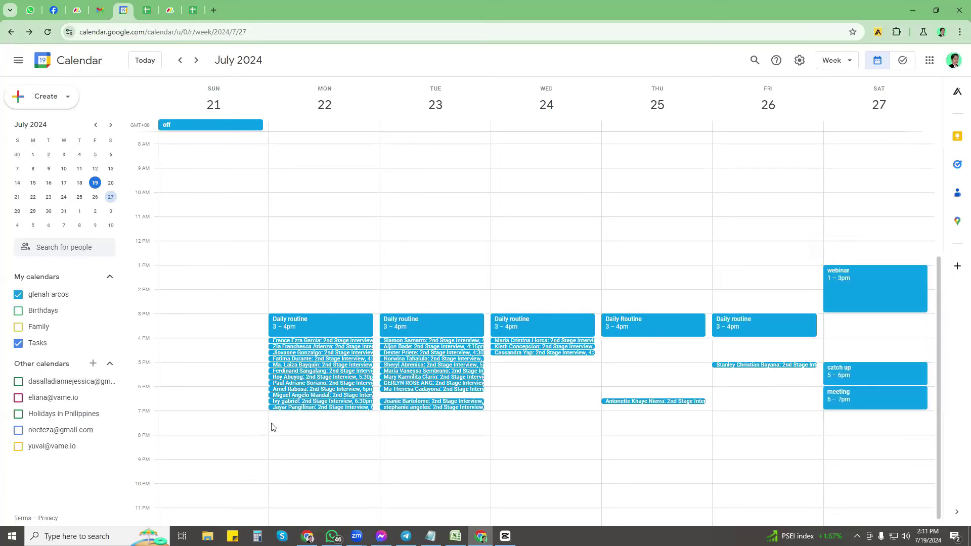
pyautogui.click(307, 536)
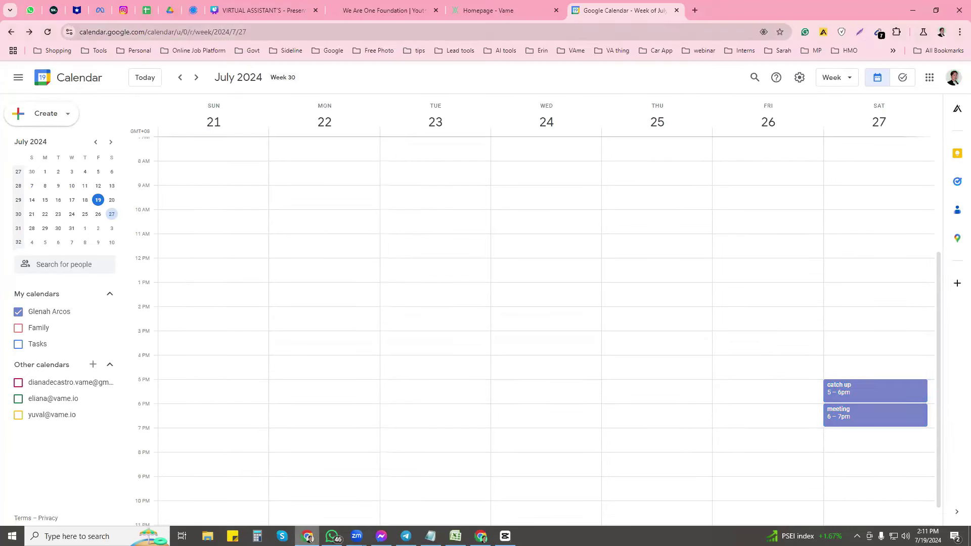
pyautogui.click(92, 365)
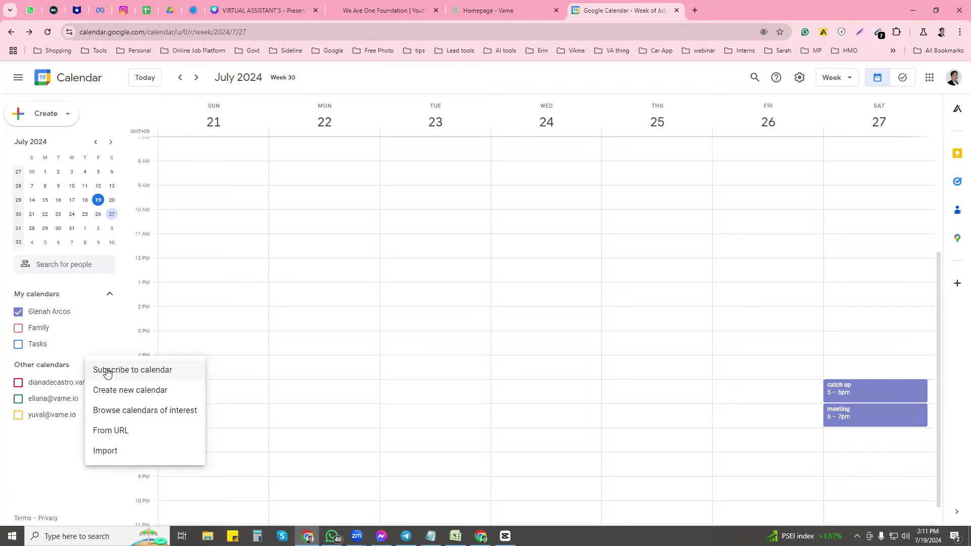
pyautogui.click(106, 371)
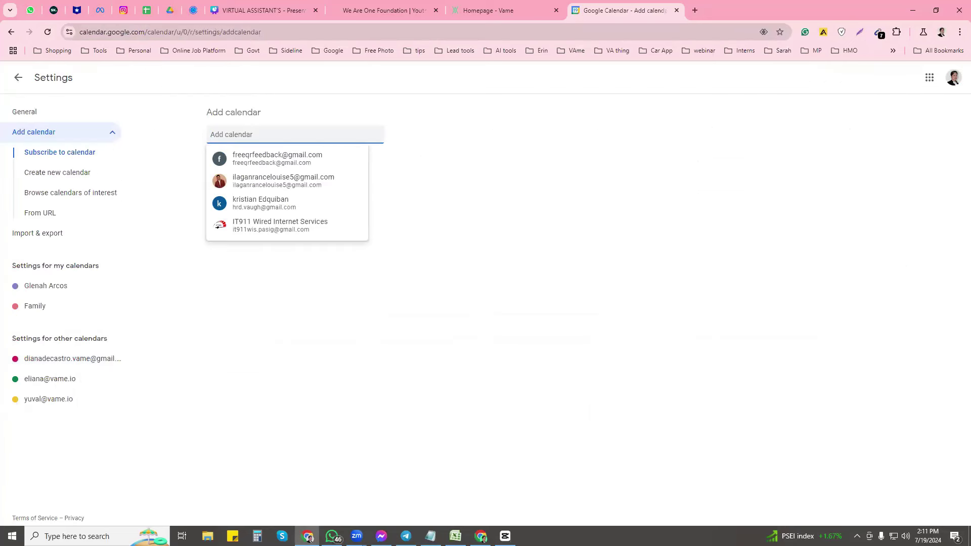
pyautogui.click(430, 536)
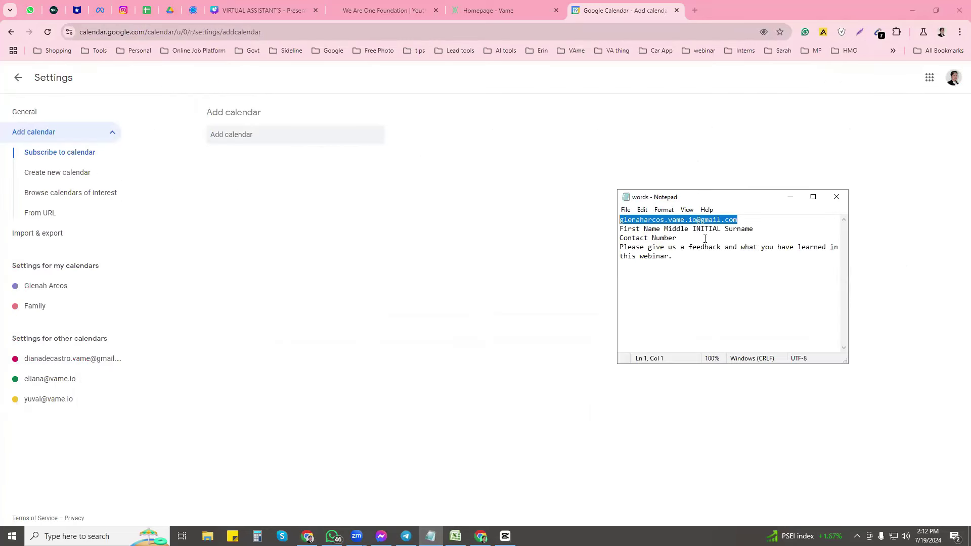
pyautogui.click(276, 135)
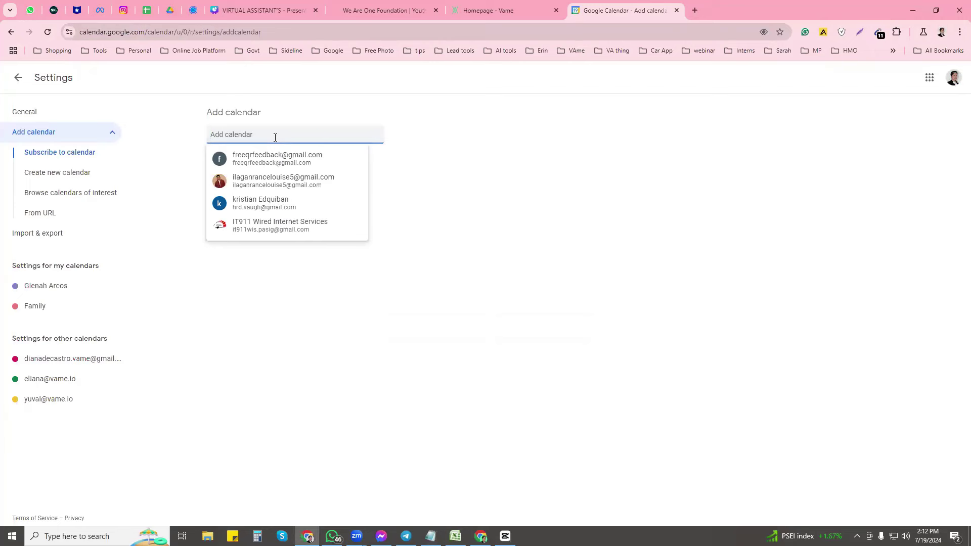
pyautogui.hotkey('ctrl', 'v')
pyautogui.click(284, 161)
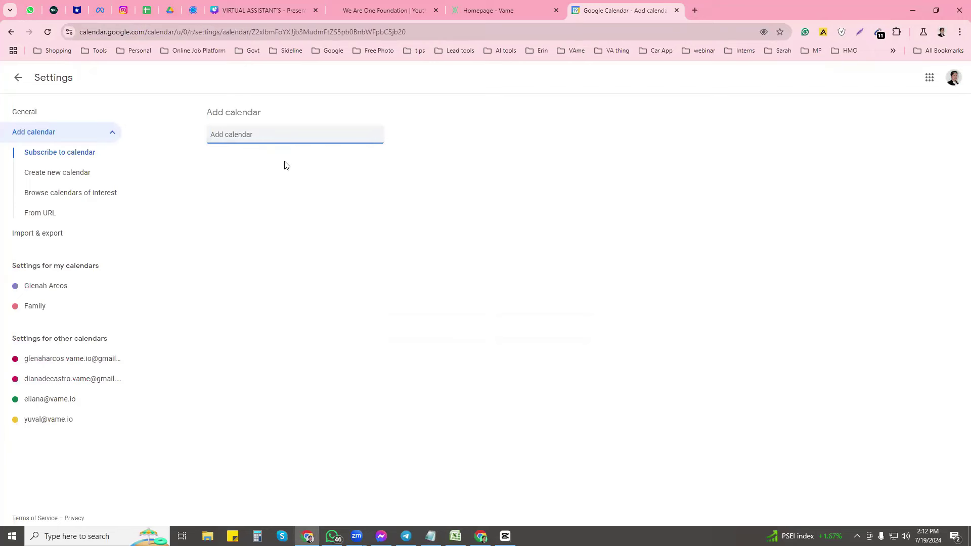
# Examine the guest calendar's permission and integration settings, unsubscribe from that calendar and reload the week view
pyautogui.scroll(-3, 362, 288)
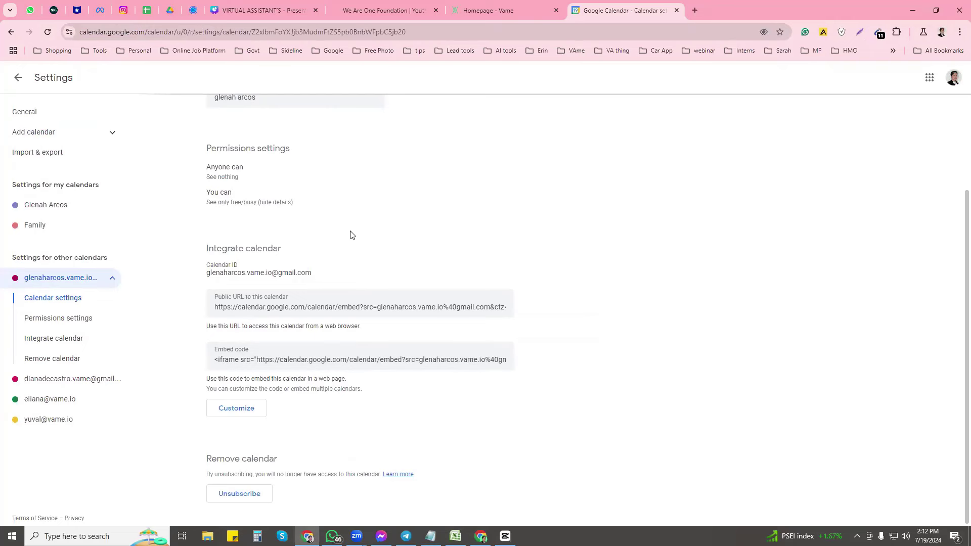
pyautogui.scroll(1, 352, 235)
pyautogui.scroll(-1, 352, 235)
pyautogui.scroll(2, 350, 235)
pyautogui.scroll(-1, 350, 235)
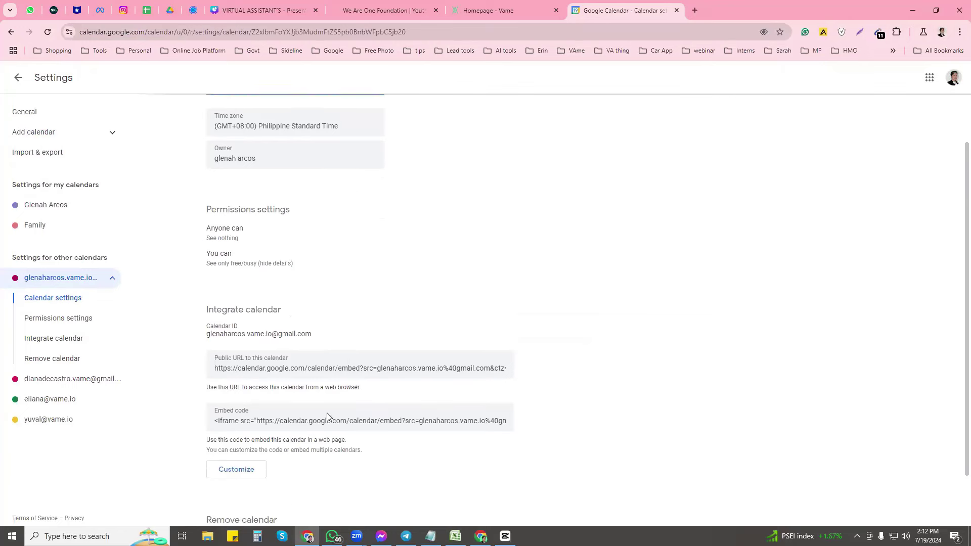
pyautogui.scroll(-1, 327, 417)
pyautogui.click(245, 499)
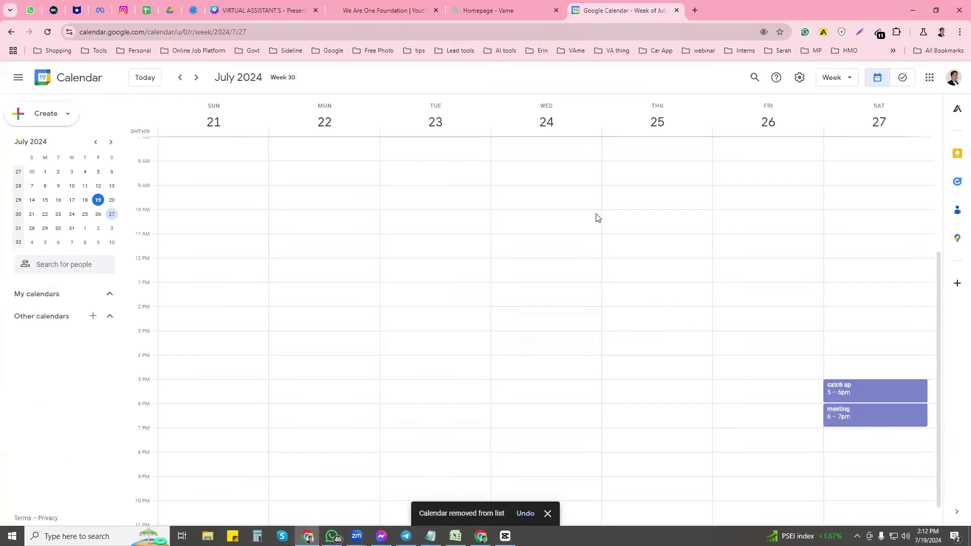
pyautogui.press('F5')
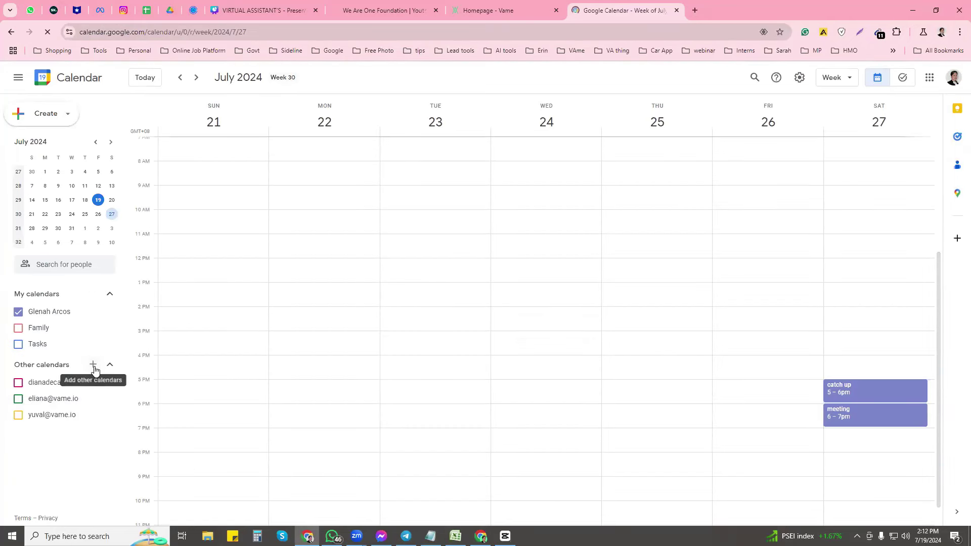
# Subscribe to the guest's calendar again, open its settings and unsubscribe from it
pyautogui.click(93, 366)
pyautogui.click(95, 371)
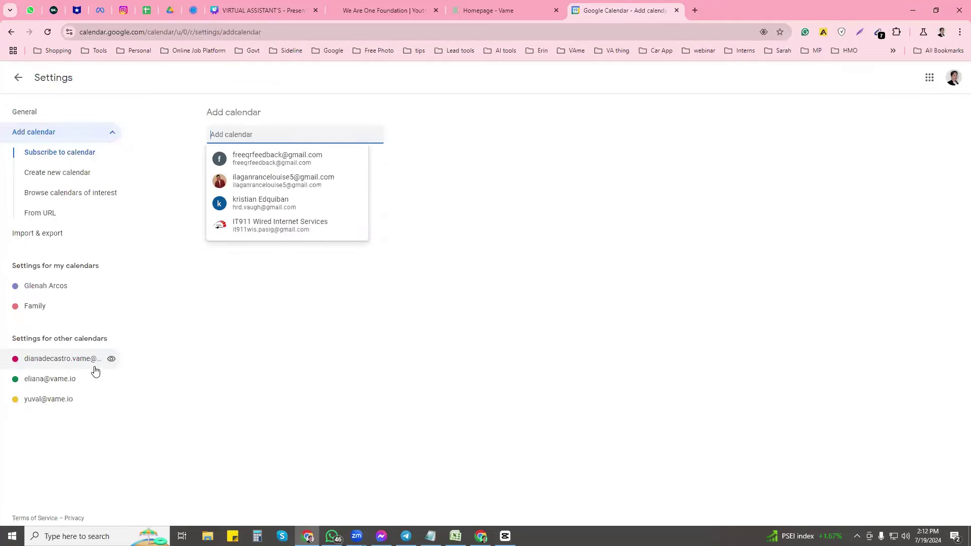
pyautogui.click(275, 162)
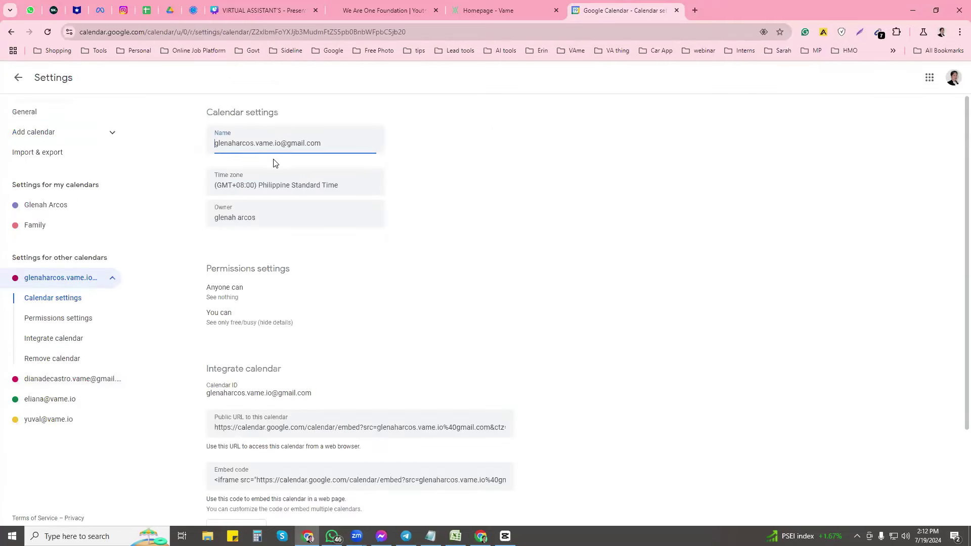
pyautogui.scroll(-3, 356, 393)
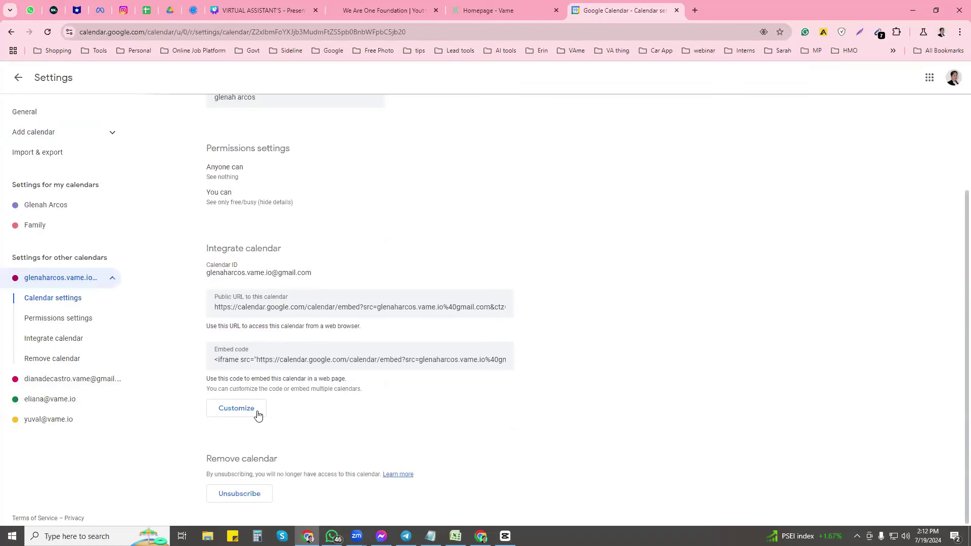
pyautogui.click(245, 495)
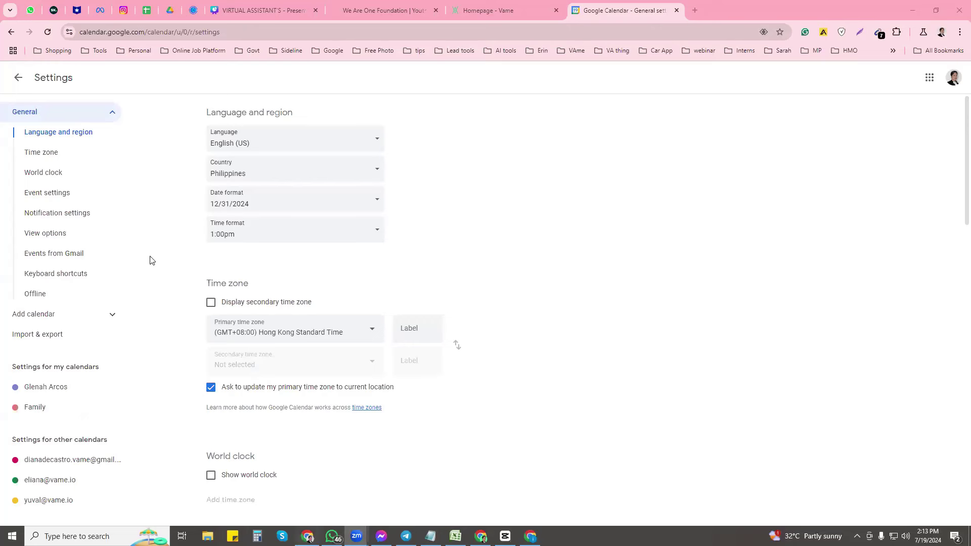
# From the calendar subscription settings, request access to the company's info calendar without a message and return to the week view
pyautogui.click(18, 77)
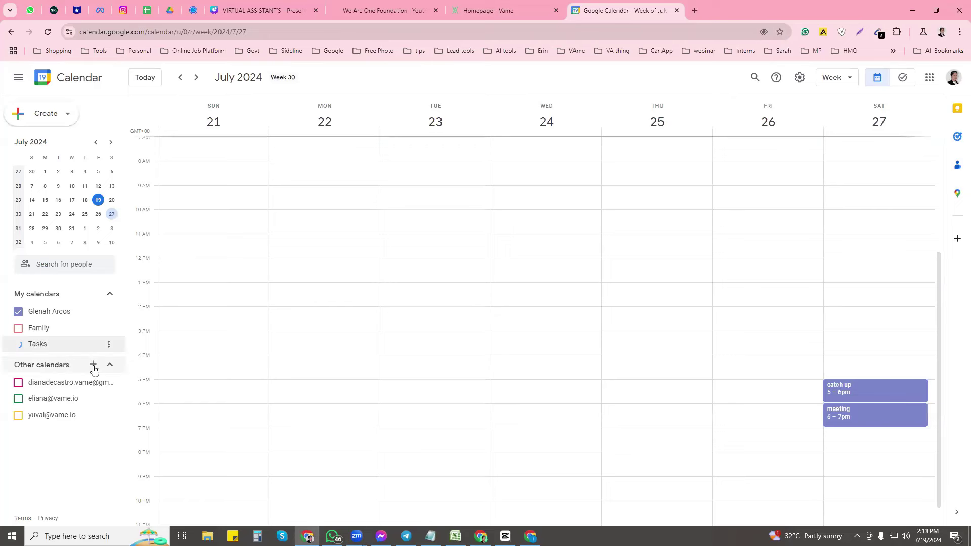
pyautogui.click(93, 367)
pyautogui.click(102, 372)
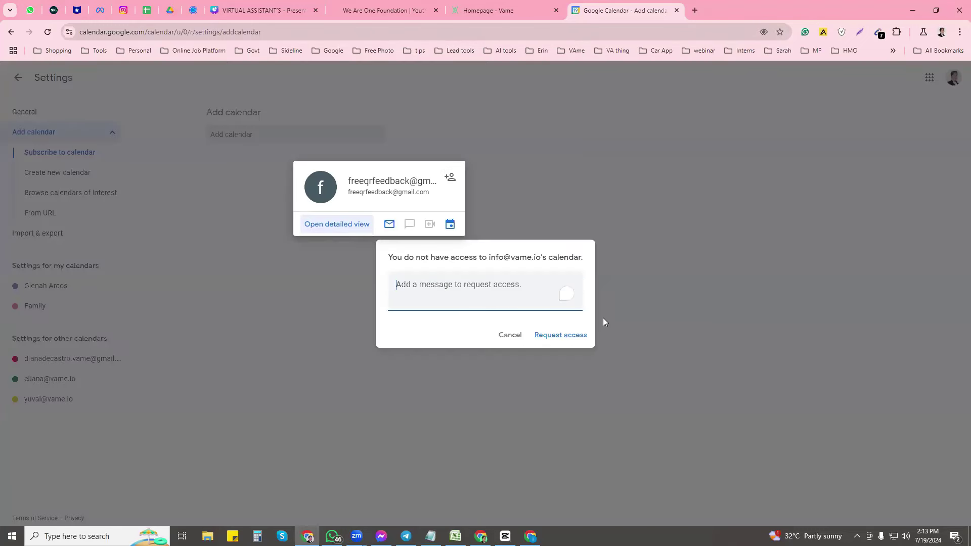
pyautogui.click(556, 336)
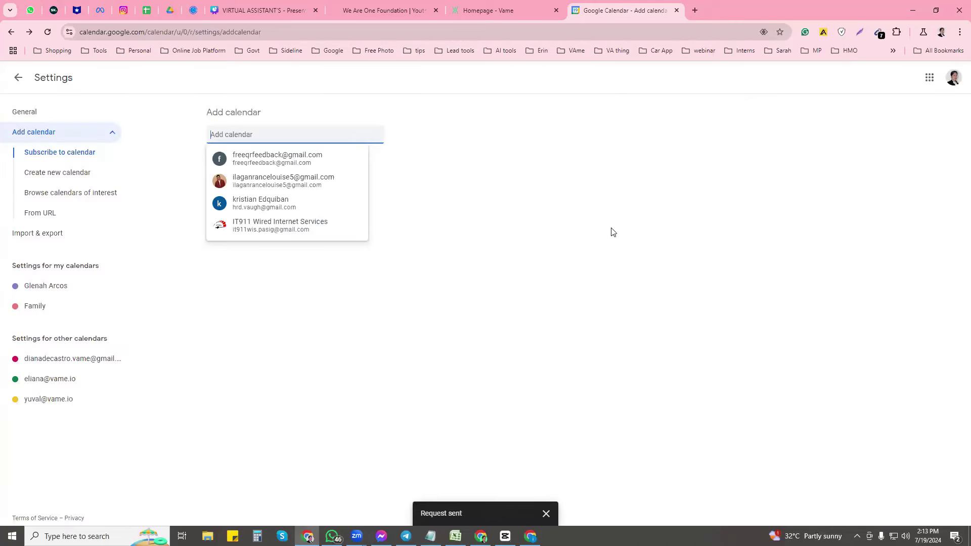
pyautogui.click(17, 79)
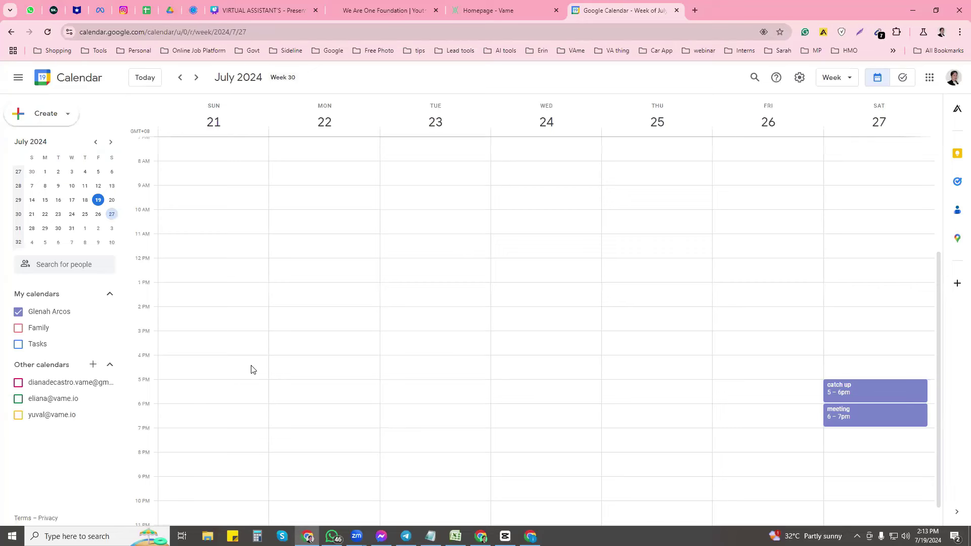
# Show the yellow colleague calendar in the week view and start an untitled event on Wednesday, July 24, 5–6pm, discarding it unsaved
pyautogui.click(19, 416)
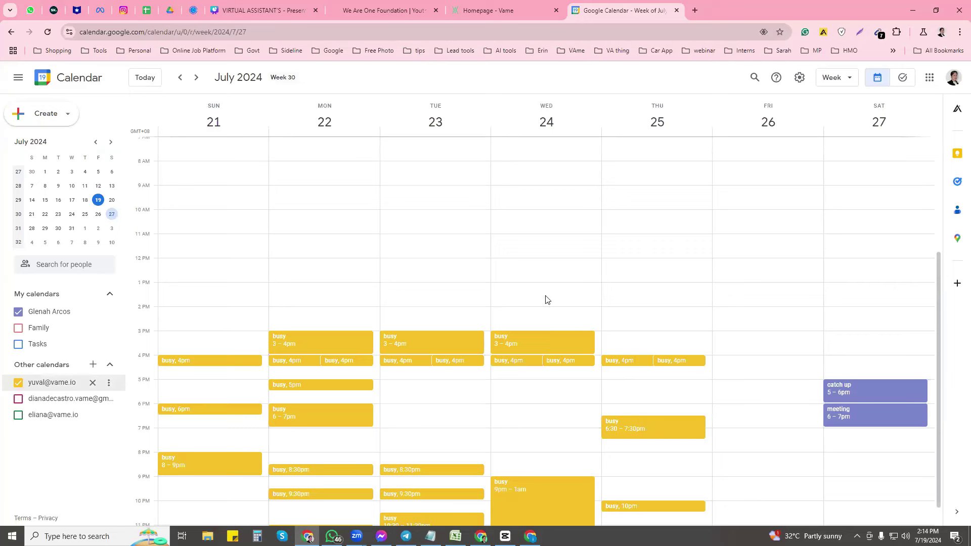
pyautogui.click(541, 385)
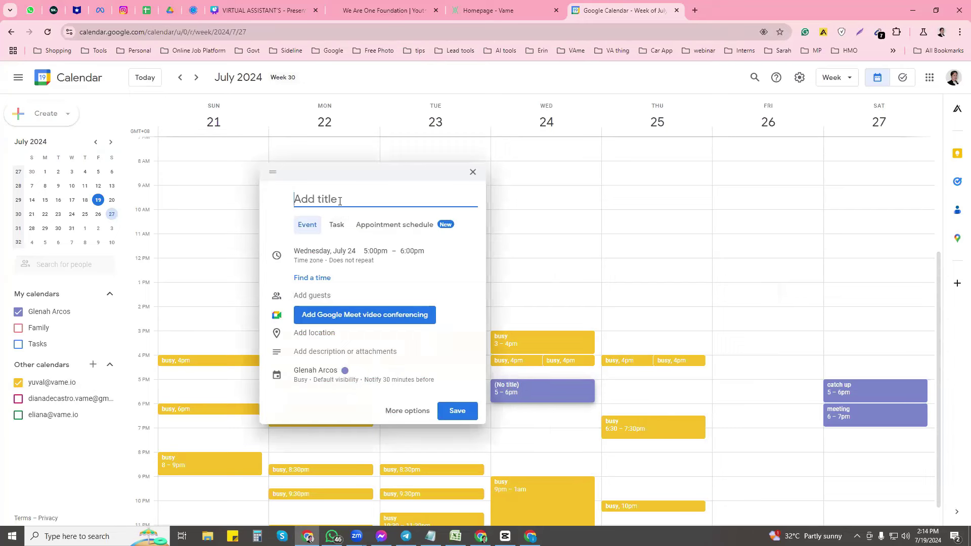
pyautogui.click(332, 296)
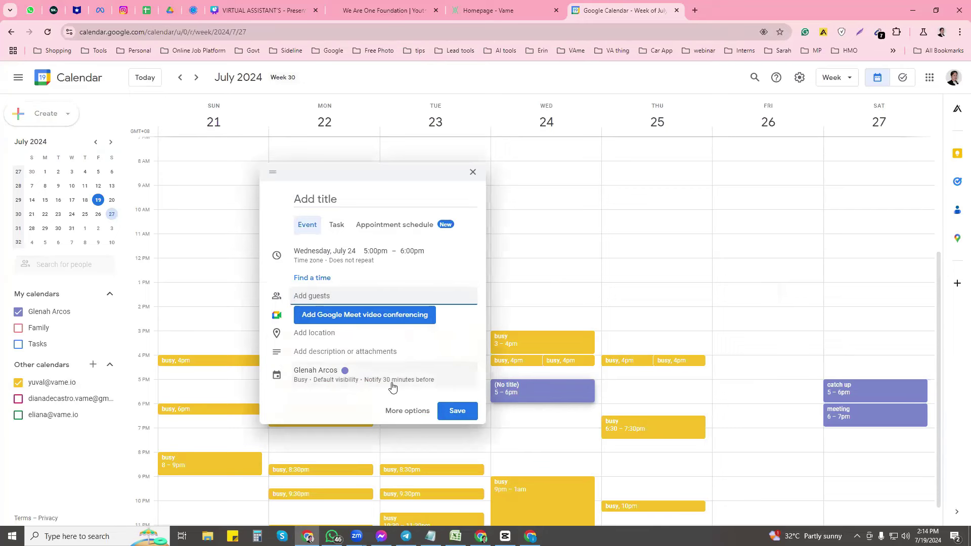
pyautogui.click(473, 172)
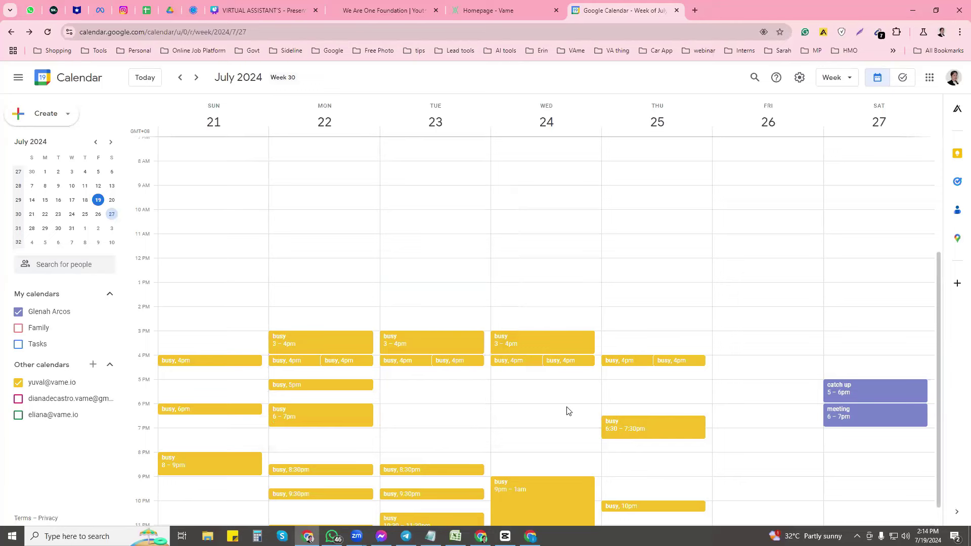
# Try to move the July 27 catch up event earlier with an update to its guests, and hide the yellow colleague calendar
pyautogui.moveTo(854, 388)
pyautogui.mouseDown()
pyautogui.moveTo(852, 303)
pyautogui.moveTo(857, 371)
pyautogui.mouseUp()
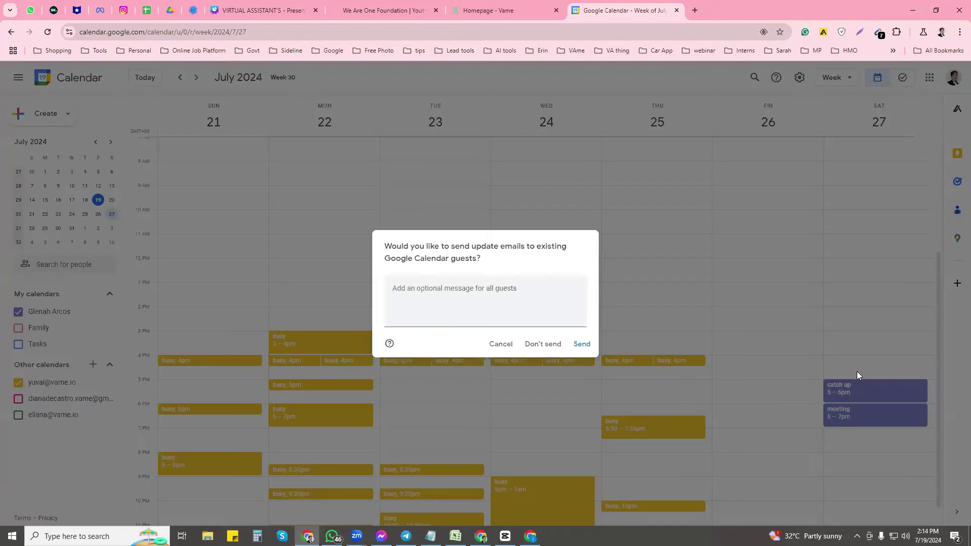
pyautogui.click(582, 345)
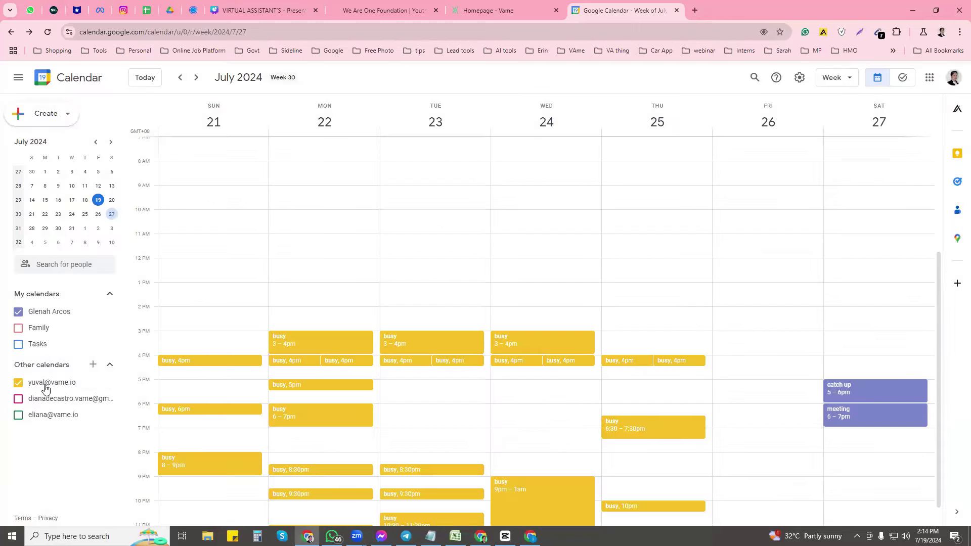
pyautogui.click(18, 385)
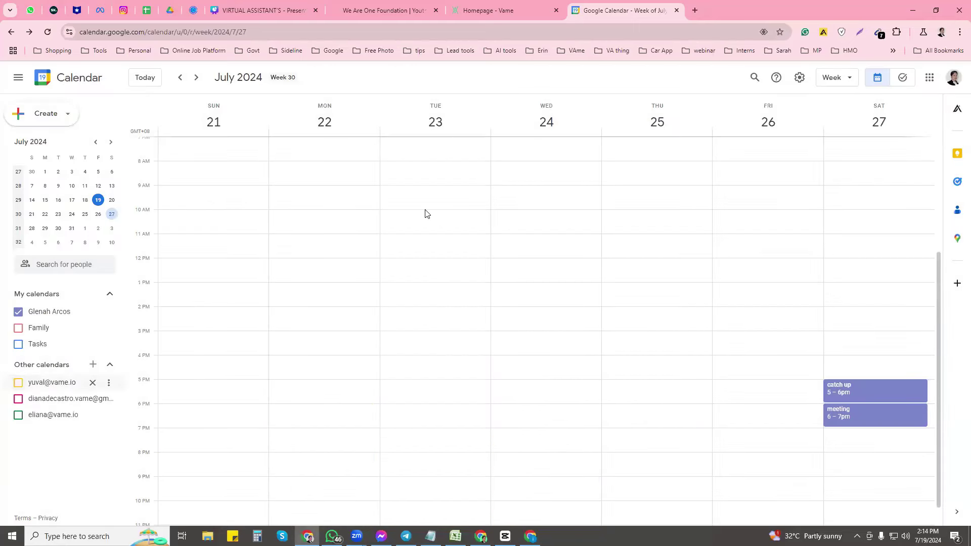
# Close Google Calendar and present the VIRTUAL ASSISTANT'S Canva deck full screen from the Document Creation & Editing slides
pyautogui.click(676, 11)
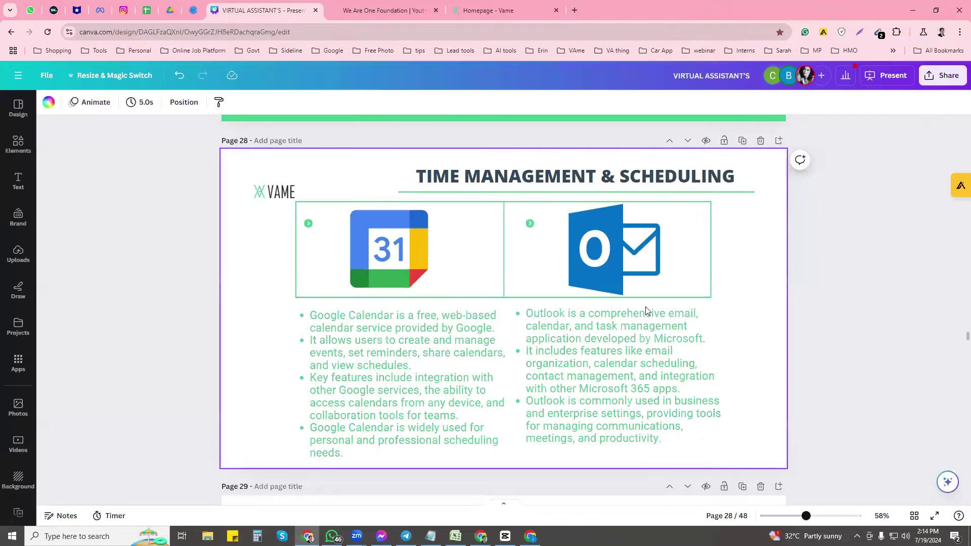
pyautogui.scroll(-7, 646, 308)
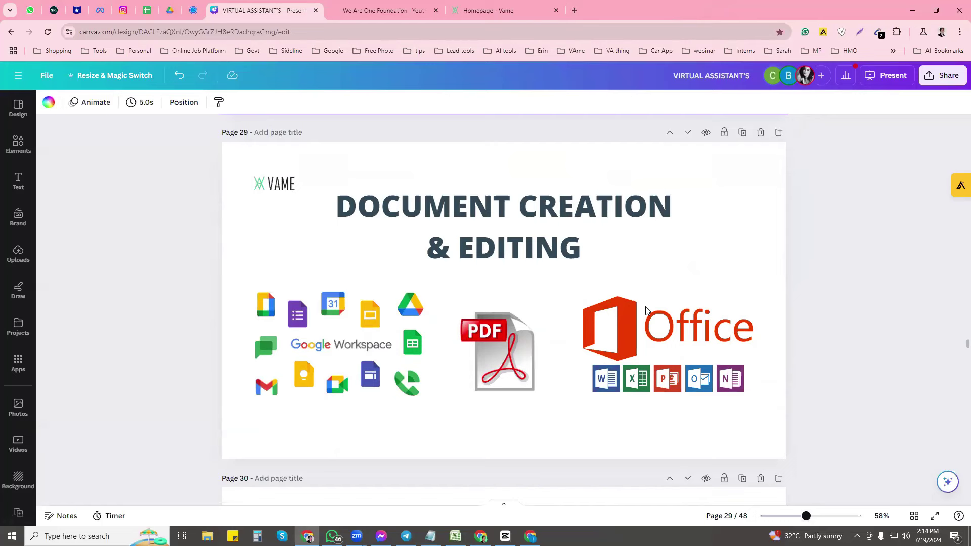
pyautogui.scroll(-5, 646, 310)
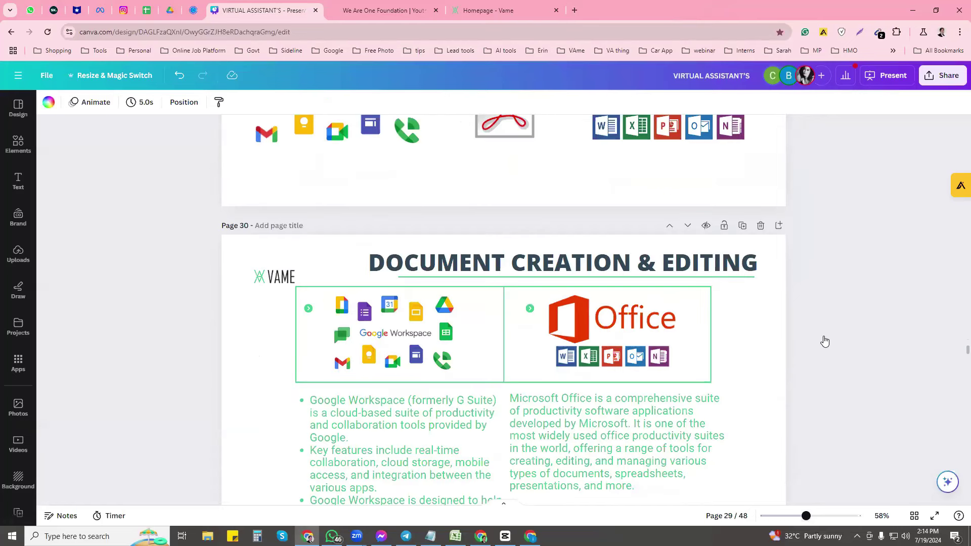
pyautogui.click(886, 76)
pyautogui.click(837, 344)
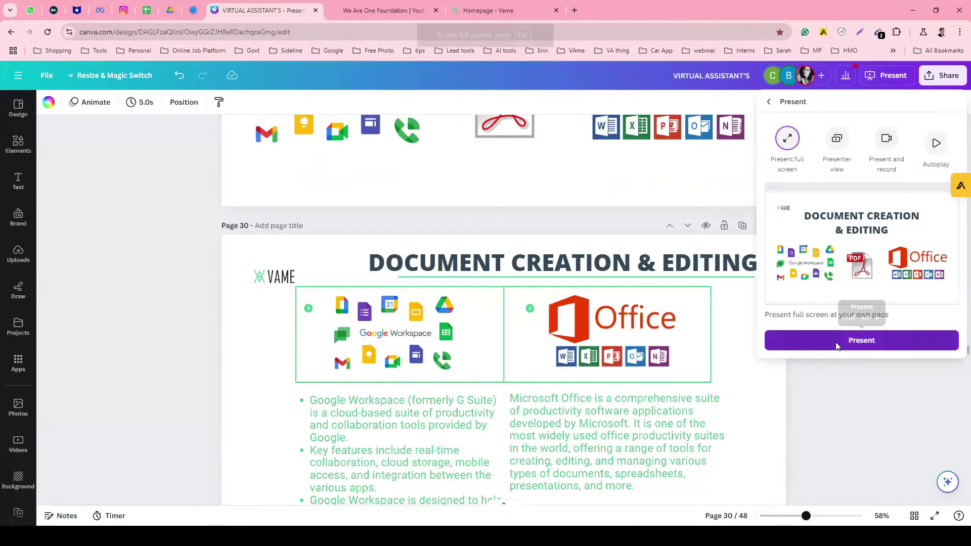
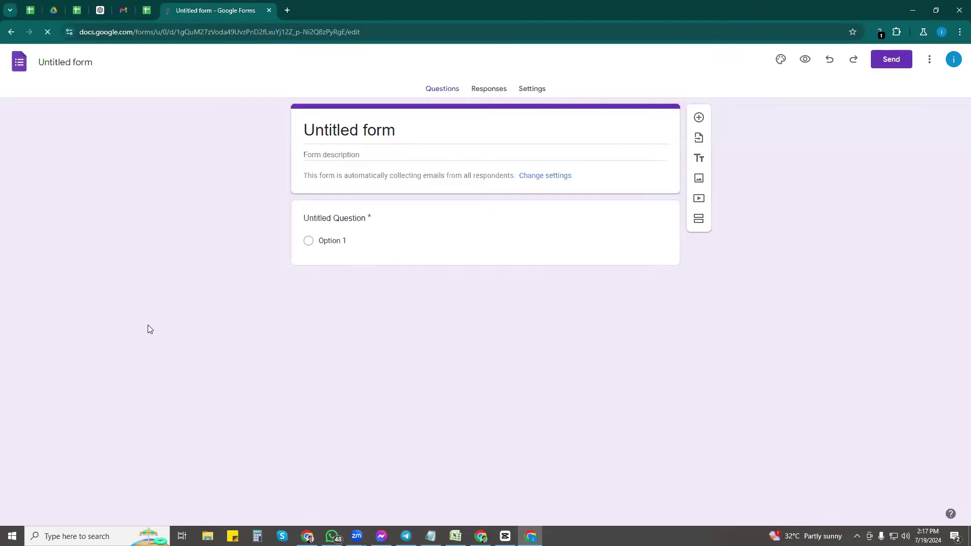
# Title the untitled Google Form "VA must Have Tools Attendance form"
pyautogui.click(344, 127)
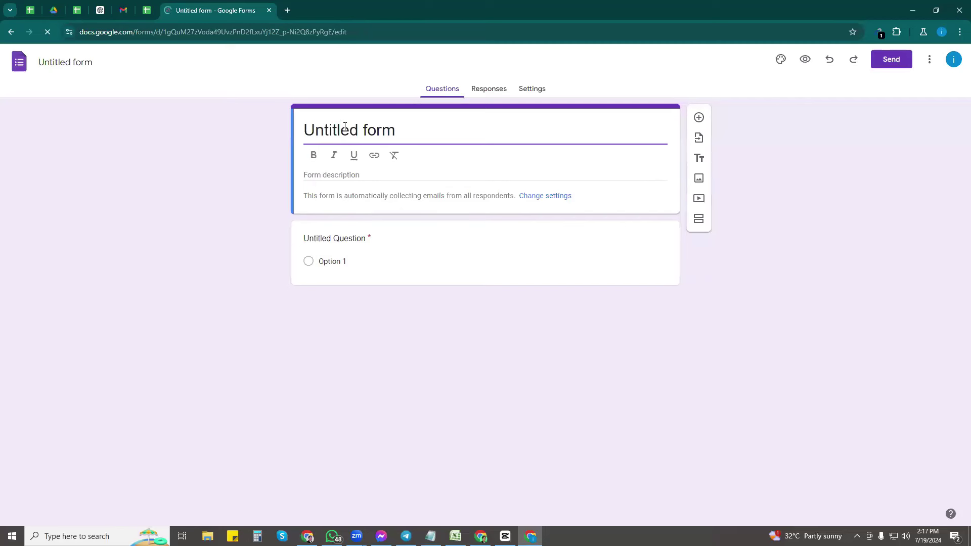
pyautogui.write('VA')
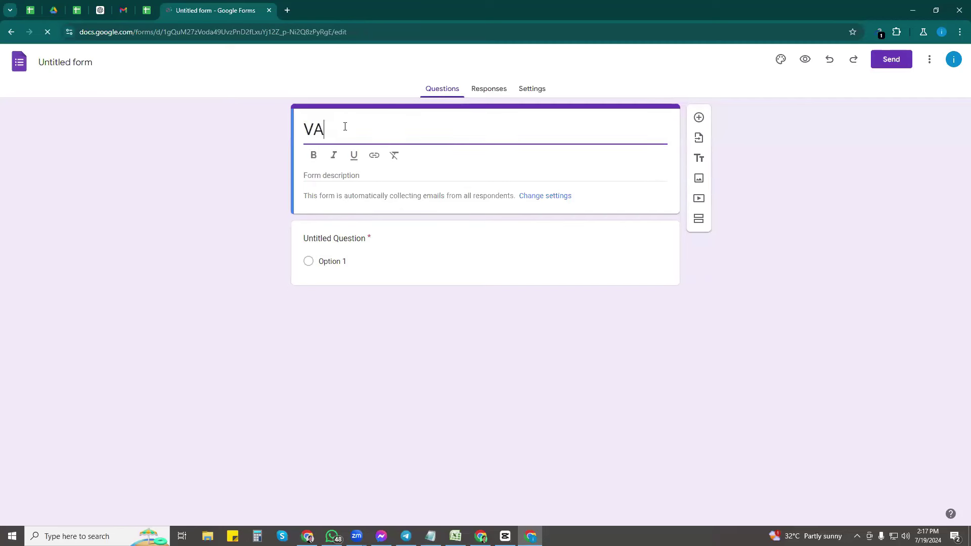
pyautogui.write(' must Have T')
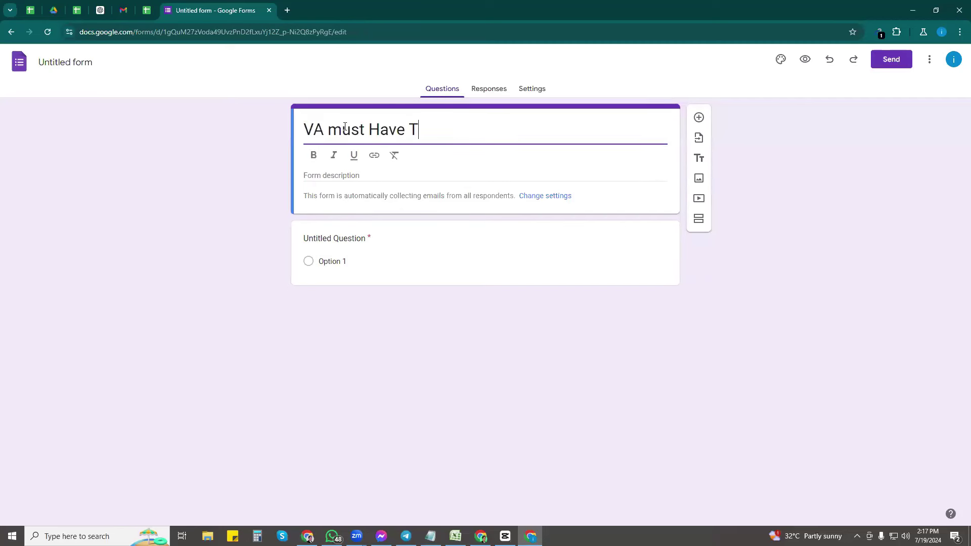
pyautogui.write('ools Atten')
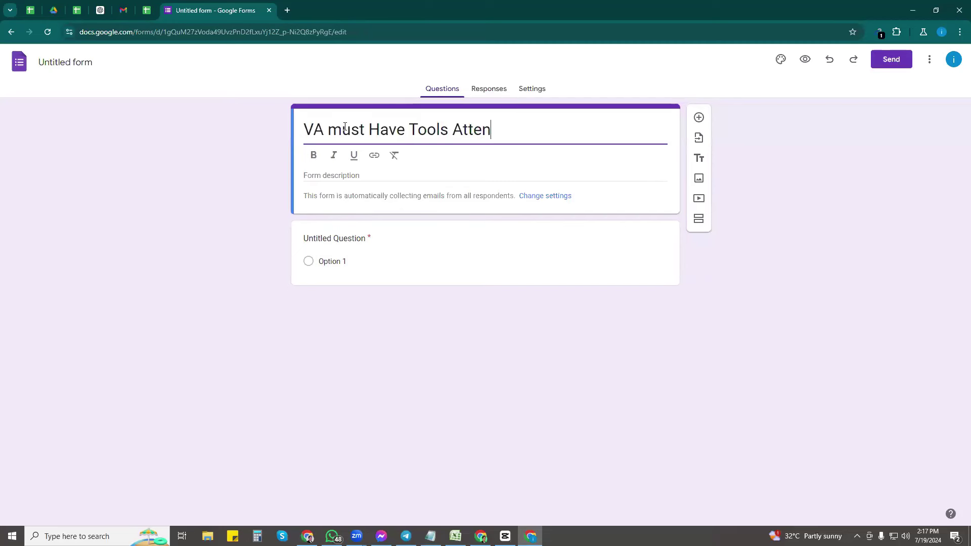
pyautogui.write('dance form')
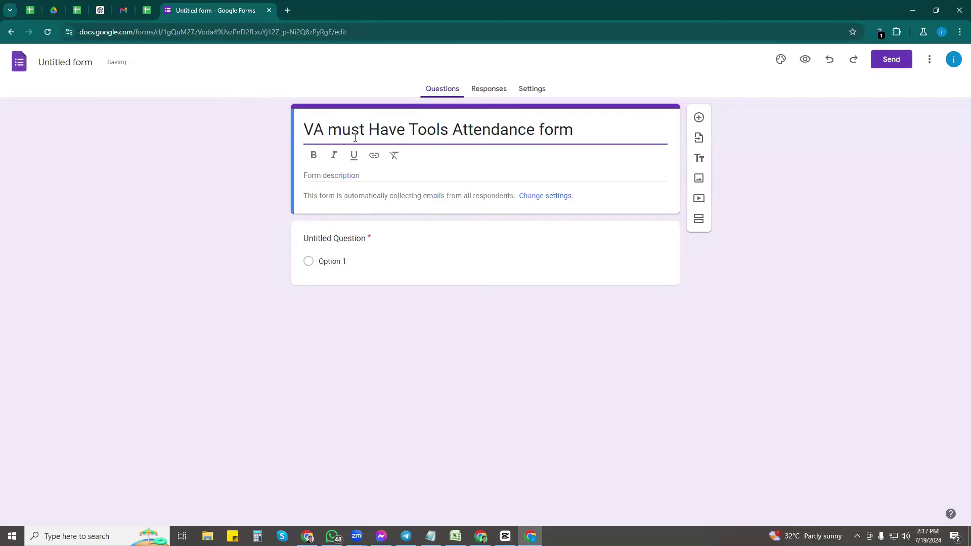
pyautogui.click(389, 130)
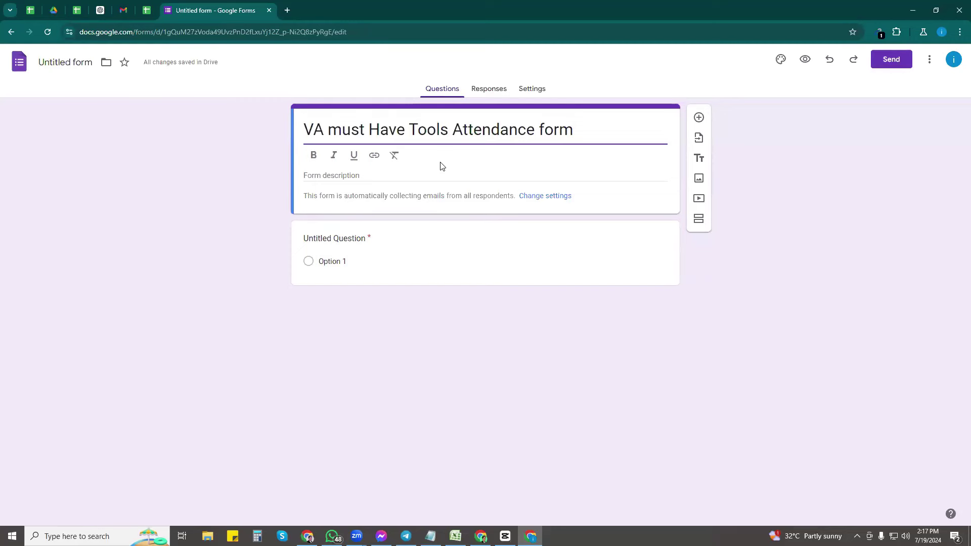
# Make the first question a required short answer reading "First Name Middle INITIAL Surname", copied from the "words" Notepad file
pyautogui.click(343, 239)
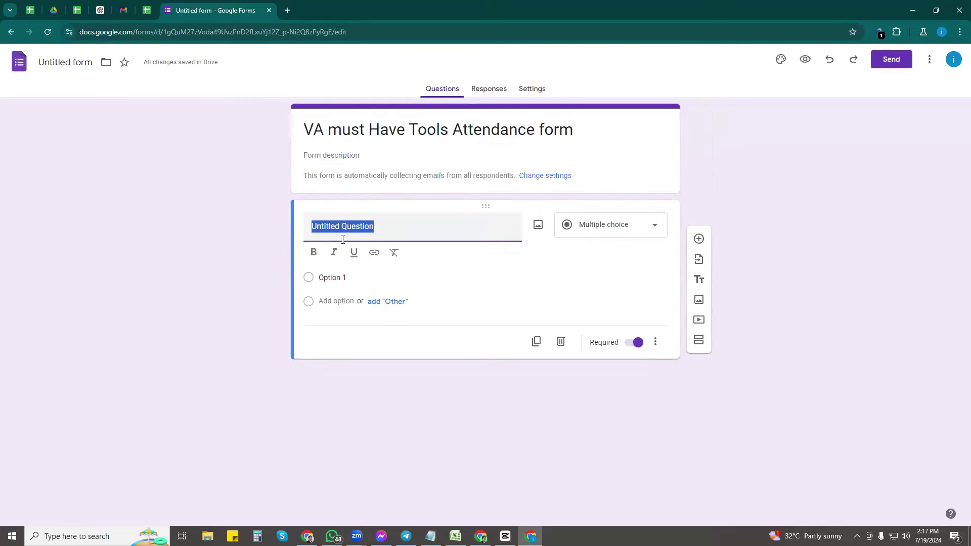
pyautogui.hotkey('alt', 'Tab')
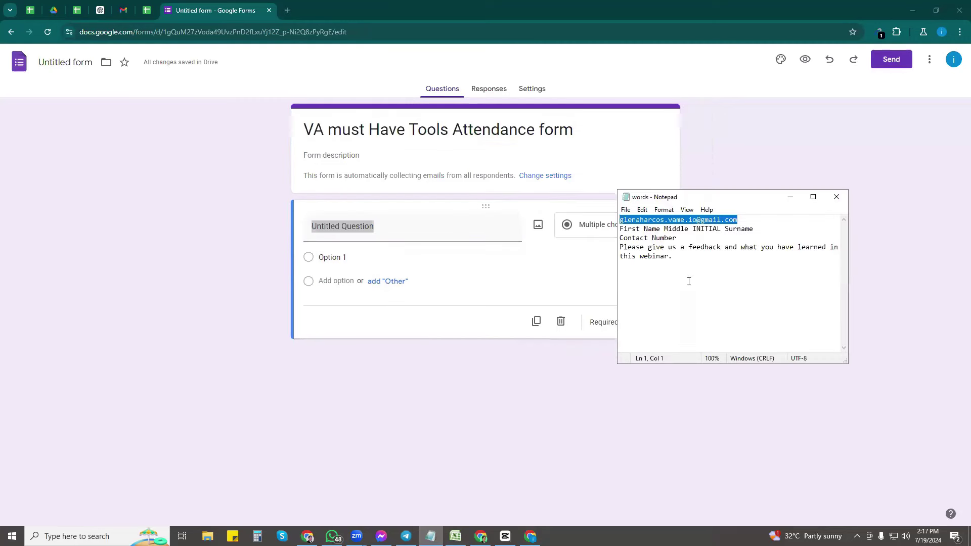
pyautogui.press('Down')
pyautogui.press('End')
pyautogui.hotkey('shift', 'Home')
pyautogui.hotkey('alt', 'Tab')
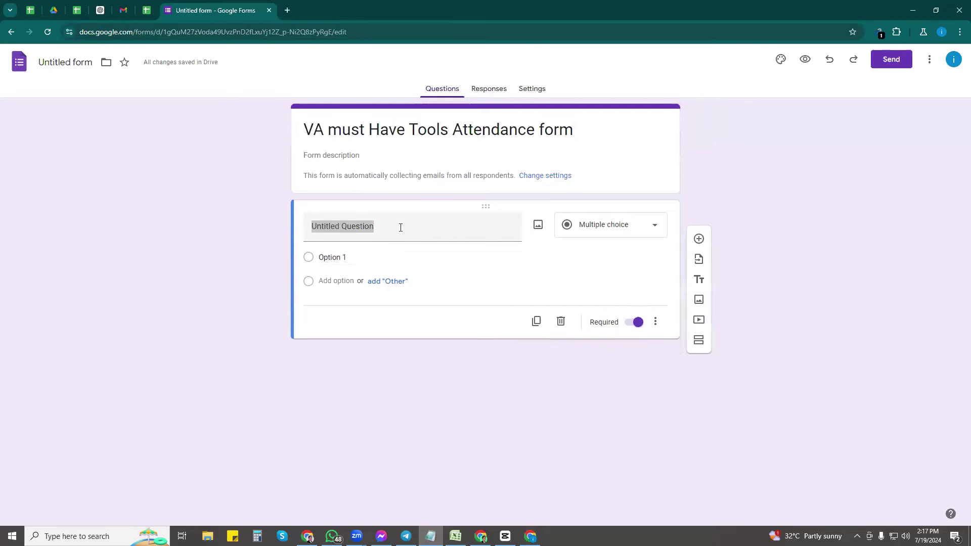
pyautogui.write('First Name Middle INITIAL Surname')
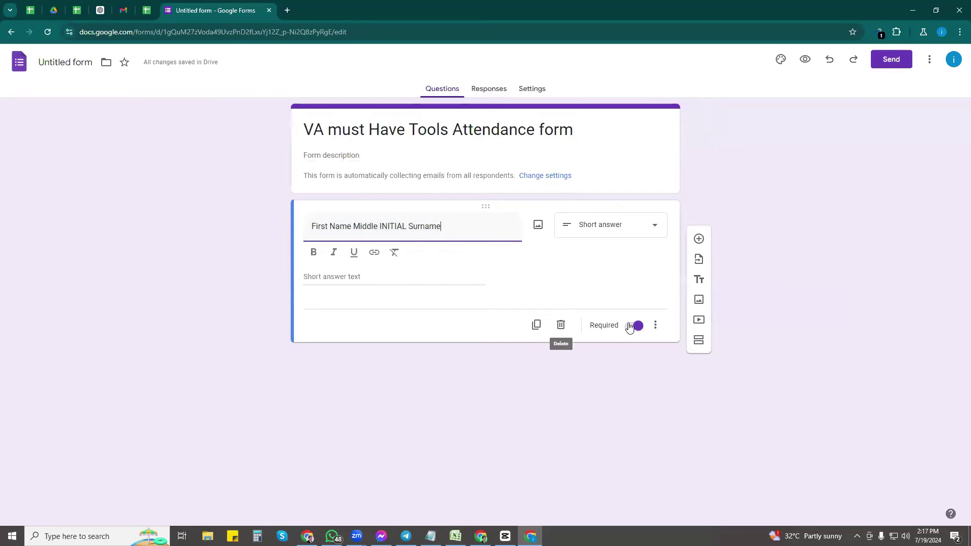
pyautogui.click(636, 327)
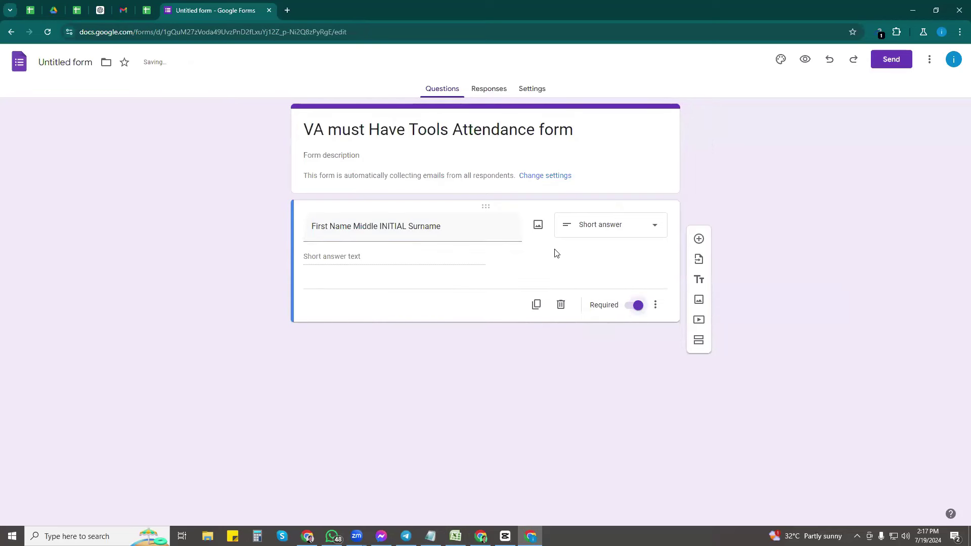
# Duplicate the name question and retitle the second one "Contact Number", copying the text from the "words" Notepad file
pyautogui.click(537, 308)
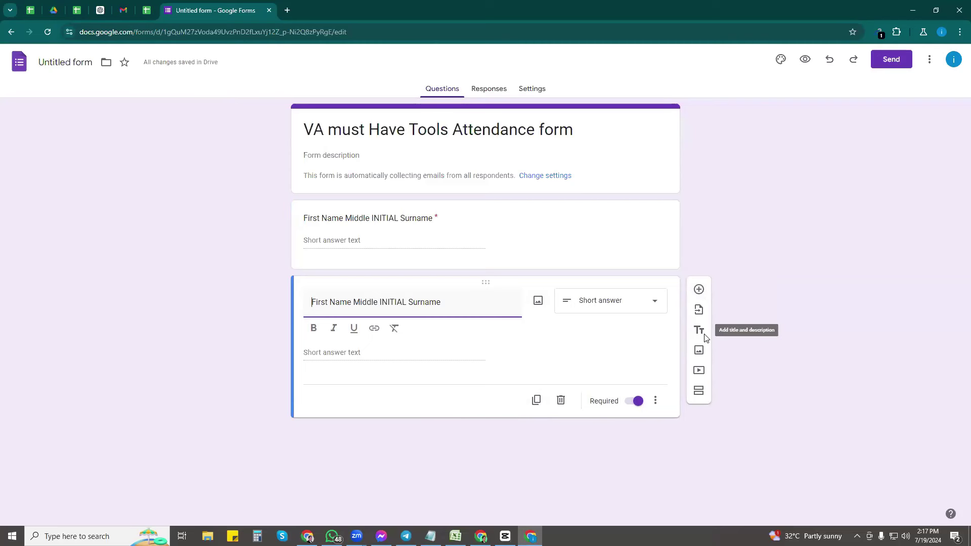
pyautogui.click(489, 327)
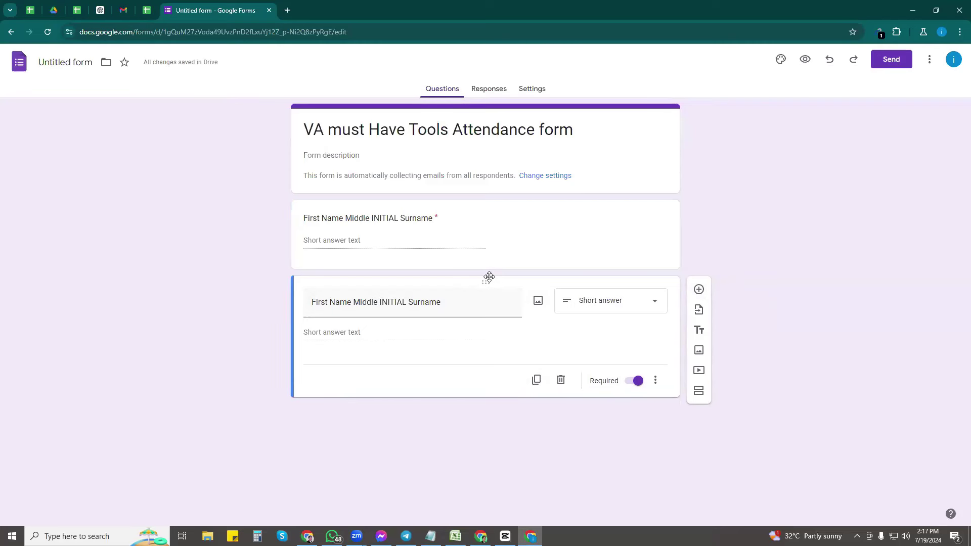
pyautogui.moveTo(489, 277); pyautogui.dragTo(483, 207)
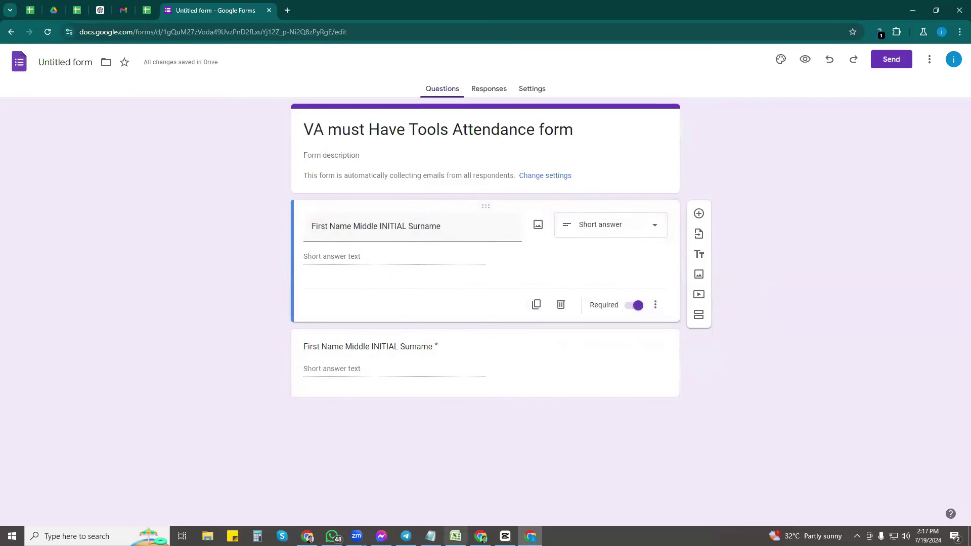
pyautogui.click(430, 537)
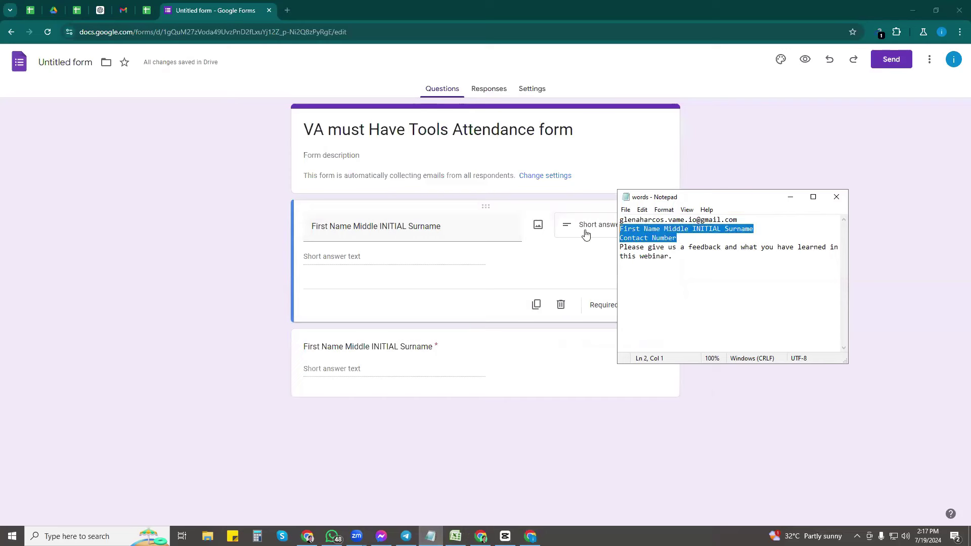
pyautogui.moveTo(677, 238); pyautogui.dragTo(620, 235)
pyautogui.hotkey('ctrl', 'c')
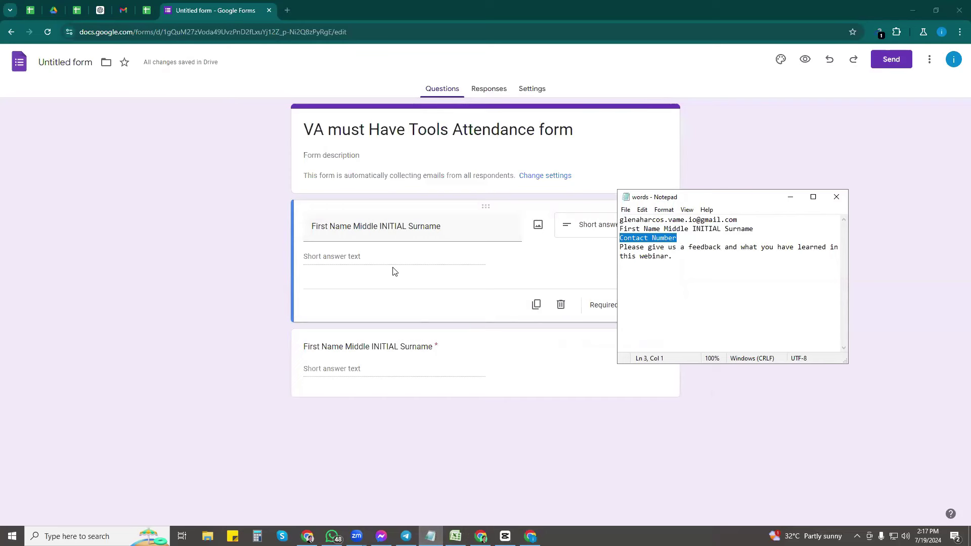
pyautogui.click(432, 346)
pyautogui.hotkey('ctrl', 'v')
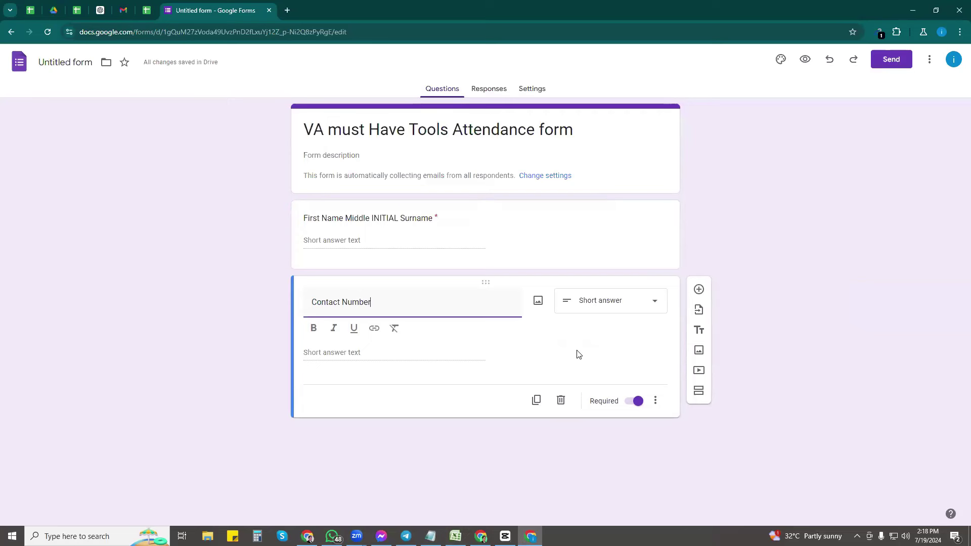
# Duplicate the Contact Number question and retitle the copy "Please give us a feedback and what you have learned in this webinar." from the Notepad file
pyautogui.click(537, 400)
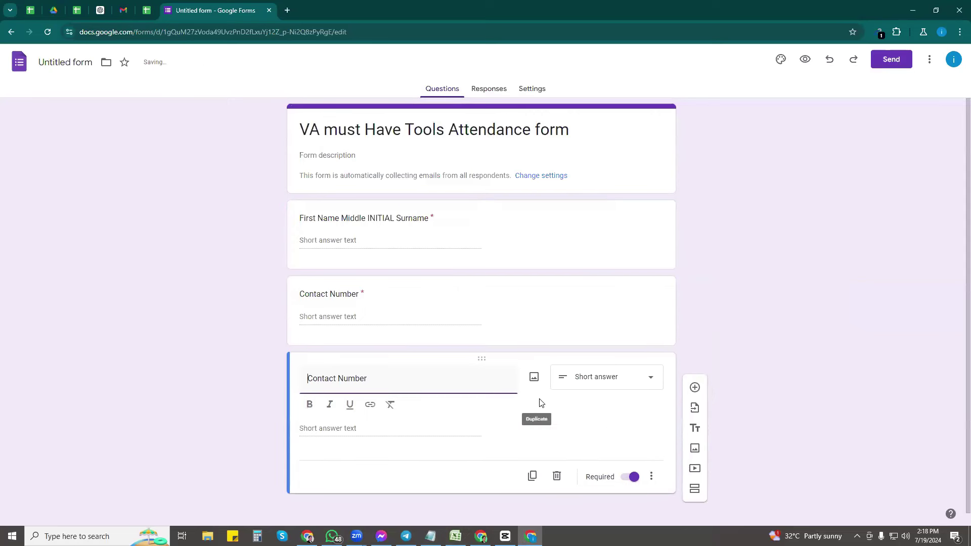
pyautogui.click(430, 537)
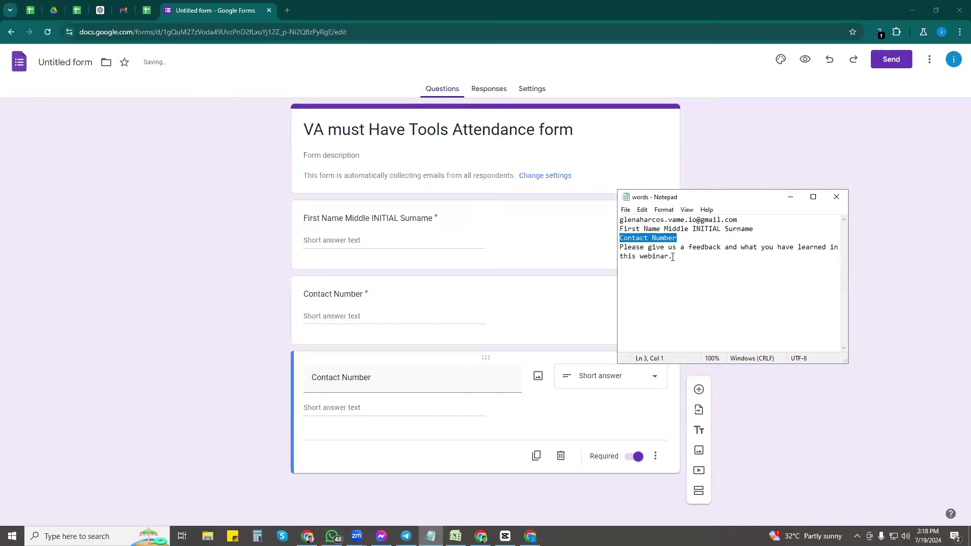
pyautogui.moveTo(673, 257); pyautogui.dragTo(619, 247)
pyautogui.hotkey('ctrl', 'c')
pyautogui.tripleClick(388, 383)
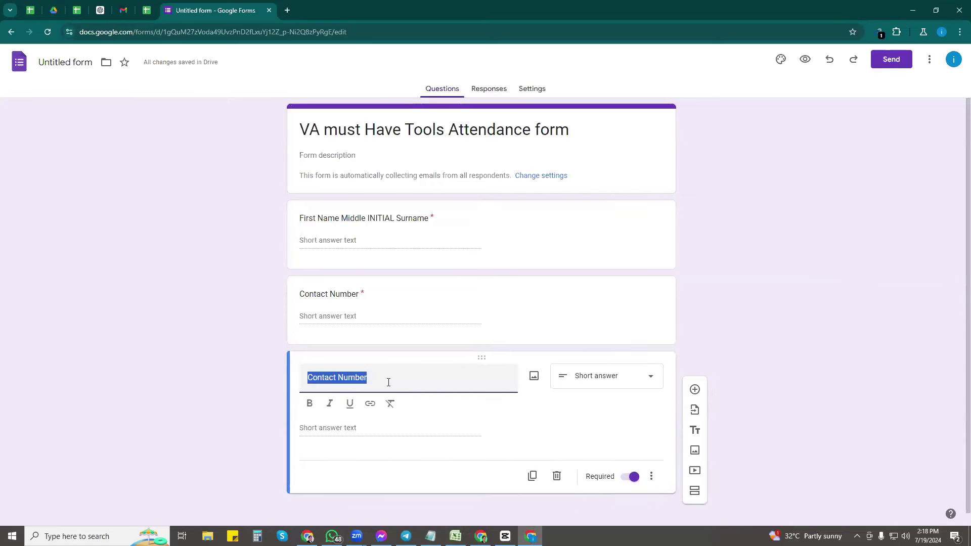
pyautogui.hotkey('ctrl', 'v')
pyautogui.scroll(-1, 614, 427)
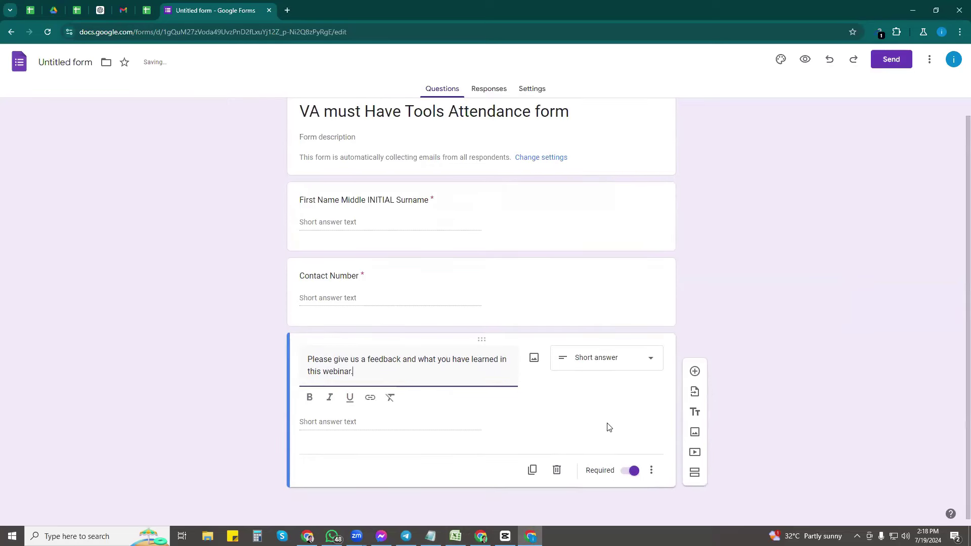
pyautogui.click(623, 357)
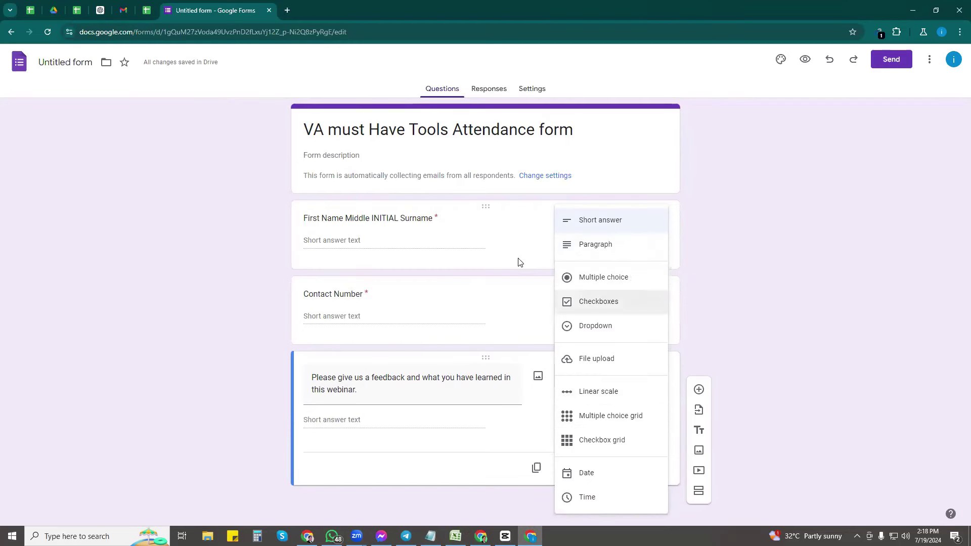
pyautogui.click(524, 300)
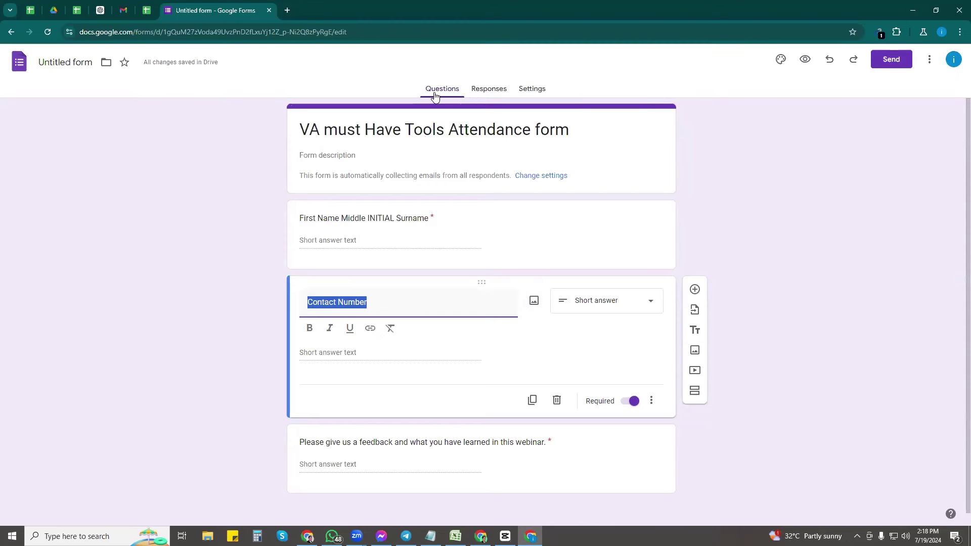
# Link the form's responses to the existing "Webinar Attendance" spreadsheet
pyautogui.click(484, 93)
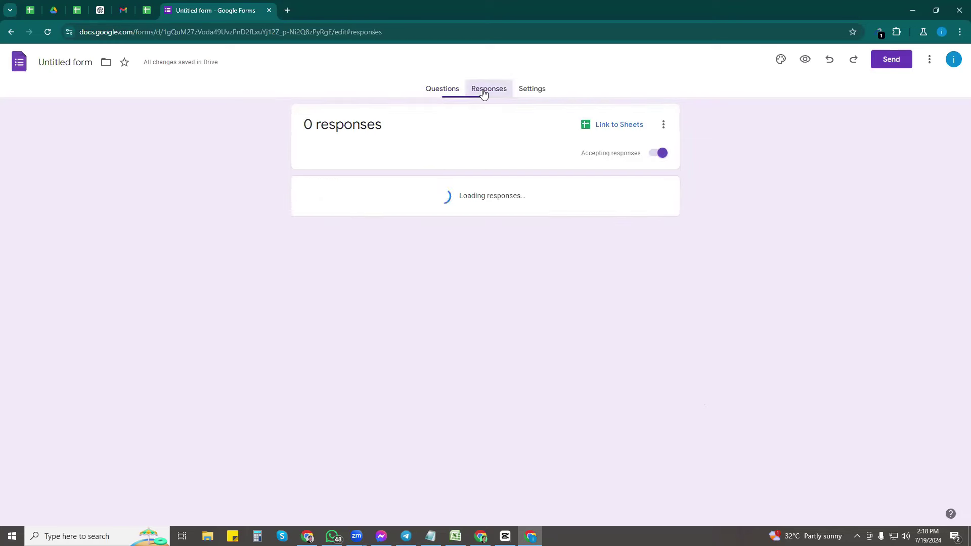
pyautogui.click(614, 128)
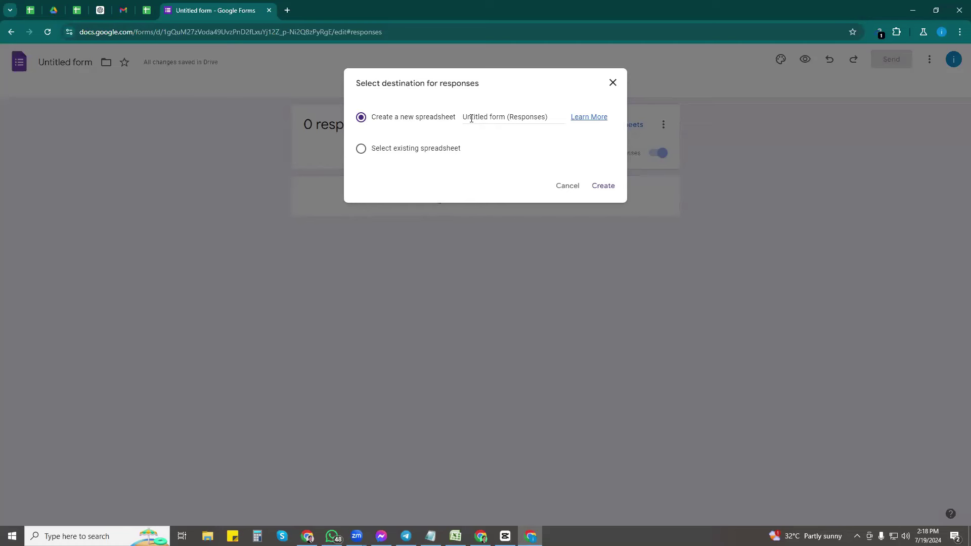
pyautogui.click(399, 152)
pyautogui.click(606, 186)
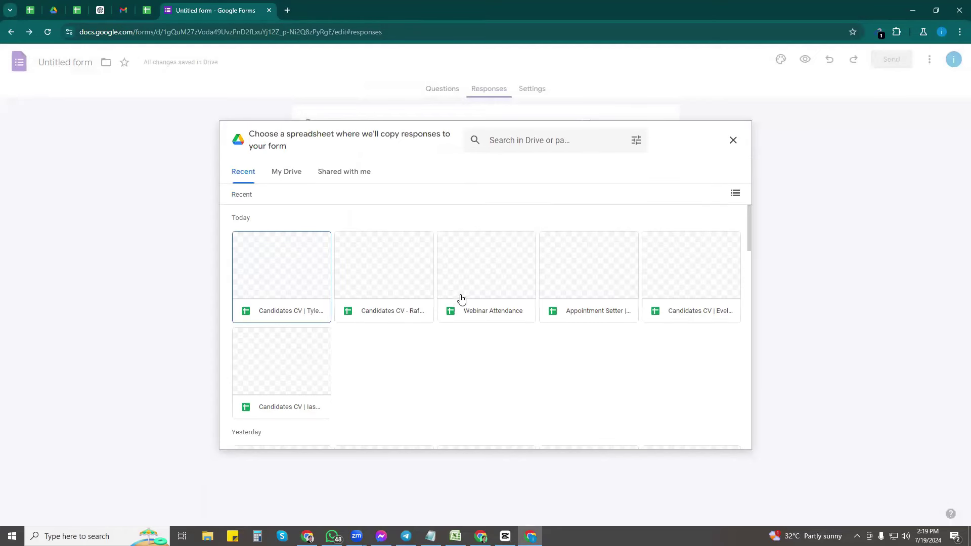
pyautogui.click(492, 270)
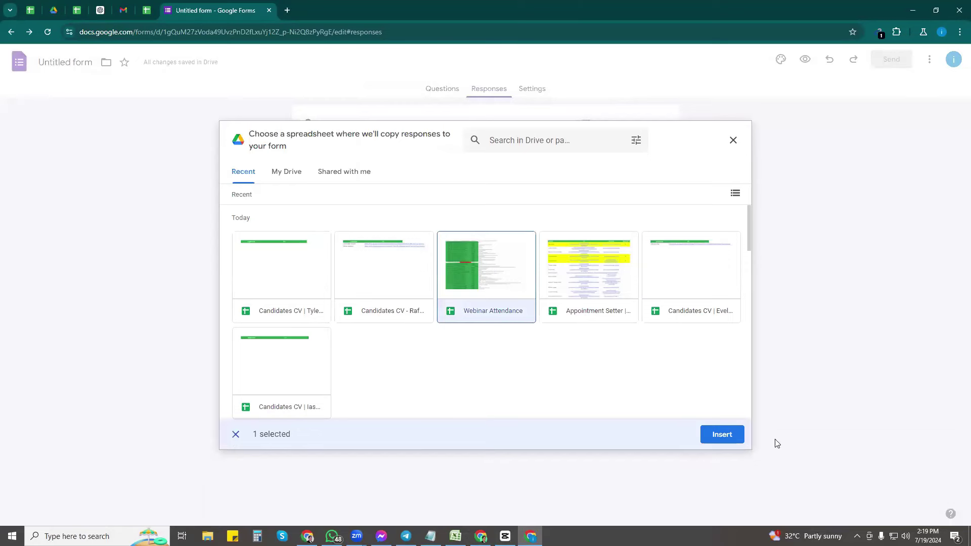
pyautogui.click(722, 435)
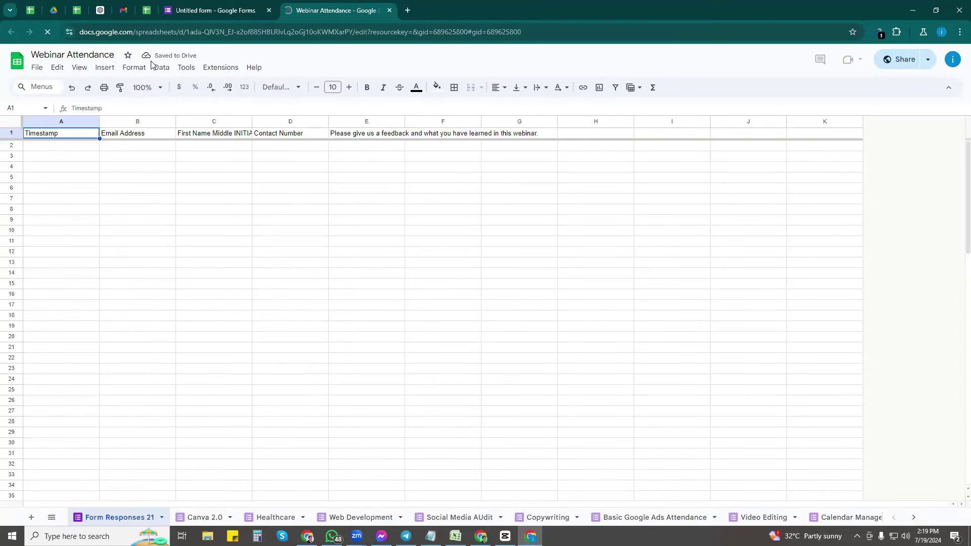
# Rename the new form responses sheet in Webinar Attendance to "VA must Have Tools", copying the words from the form's title
pyautogui.click(189, 10)
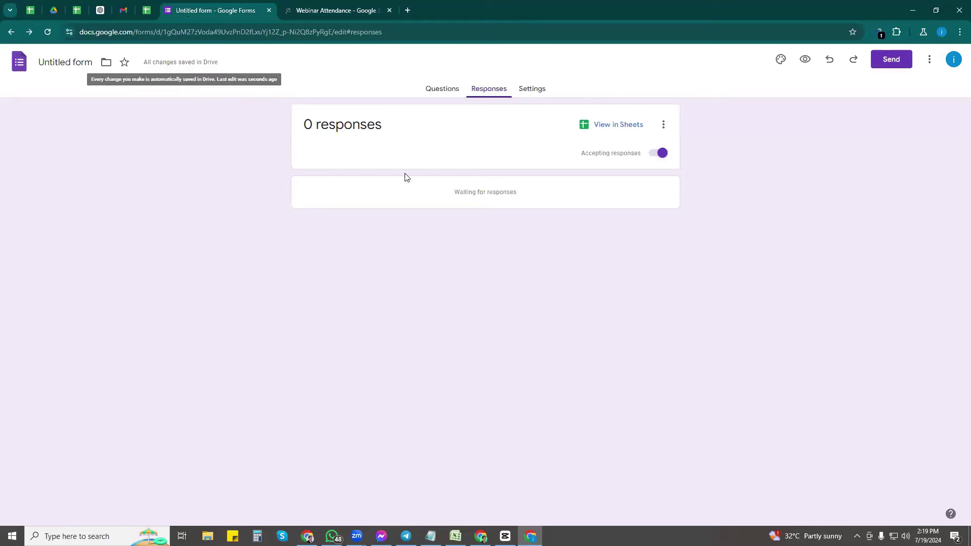
pyautogui.click(437, 94)
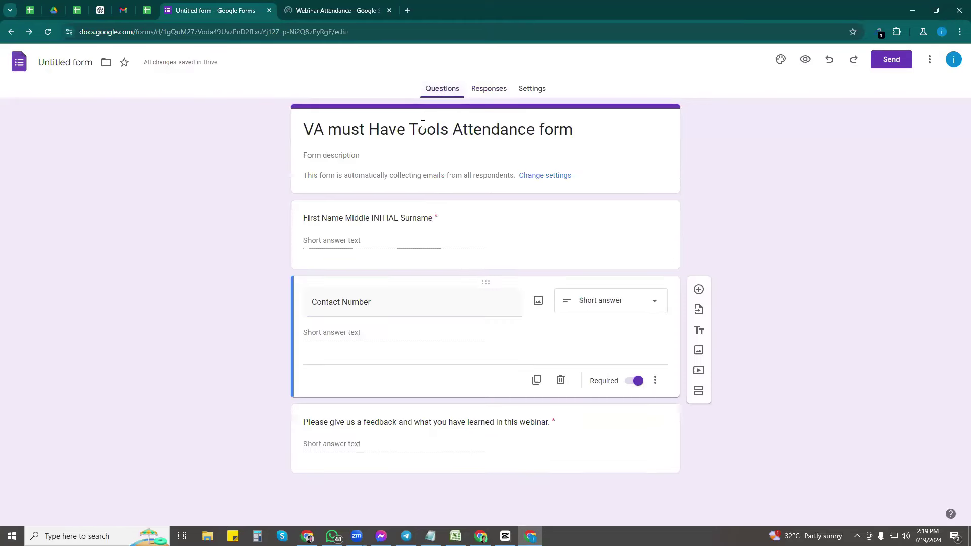
pyautogui.click(438, 131)
pyautogui.moveTo(448, 130); pyautogui.dragTo(304, 130)
pyautogui.doubleClick(313, 130)
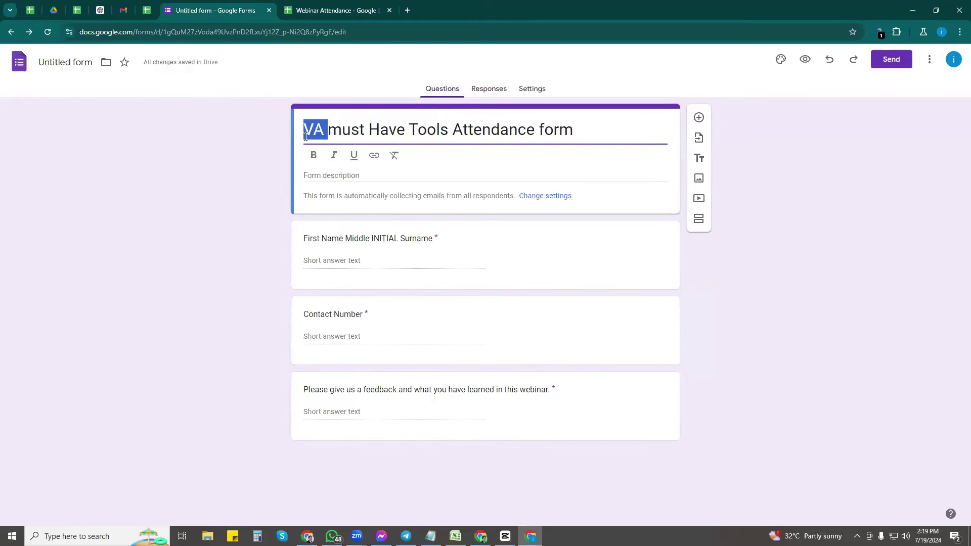
pyautogui.moveTo(452, 128); pyautogui.dragTo(279, 127)
pyautogui.hotkey('ctrl', 'c')
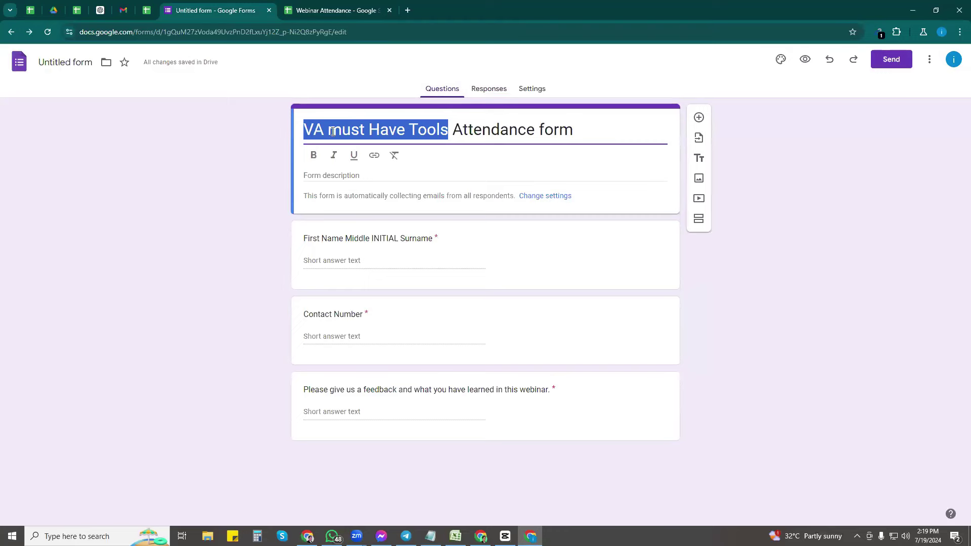
pyautogui.click(317, 11)
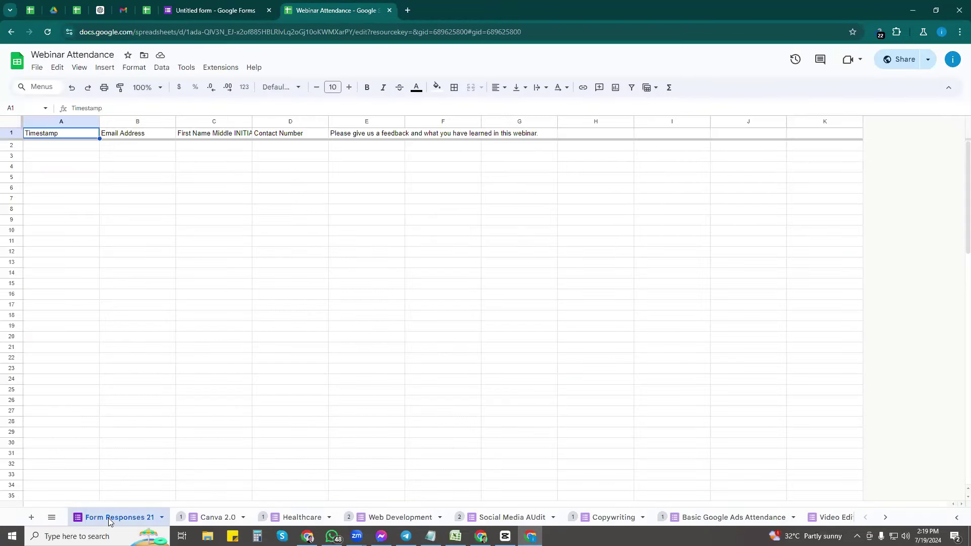
pyautogui.doubleClick(109, 518)
pyautogui.hotkey('ctrl', 'v')
pyautogui.press('Return')
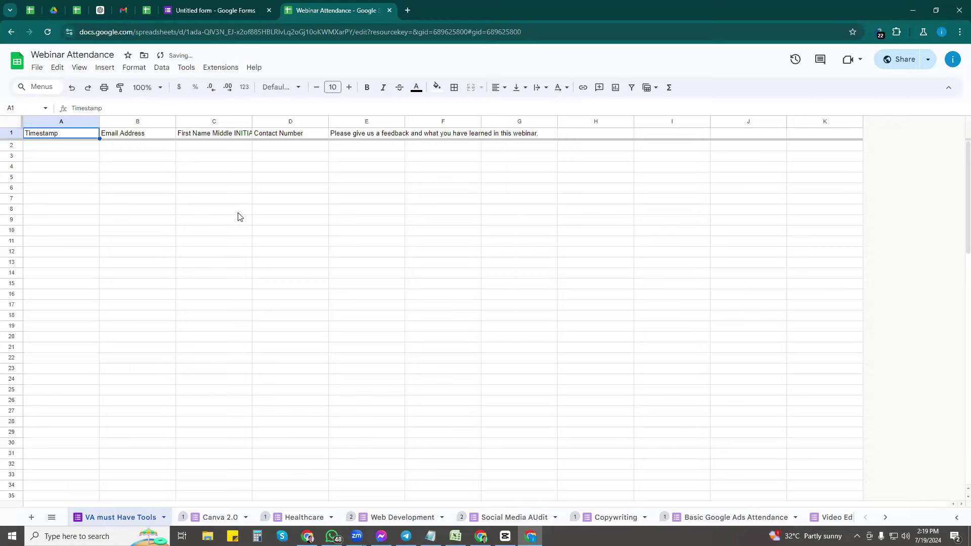
# In the form's response settings, limit to 1 response, turn off the restriction to Vame users and allow response editing
pyautogui.click(201, 11)
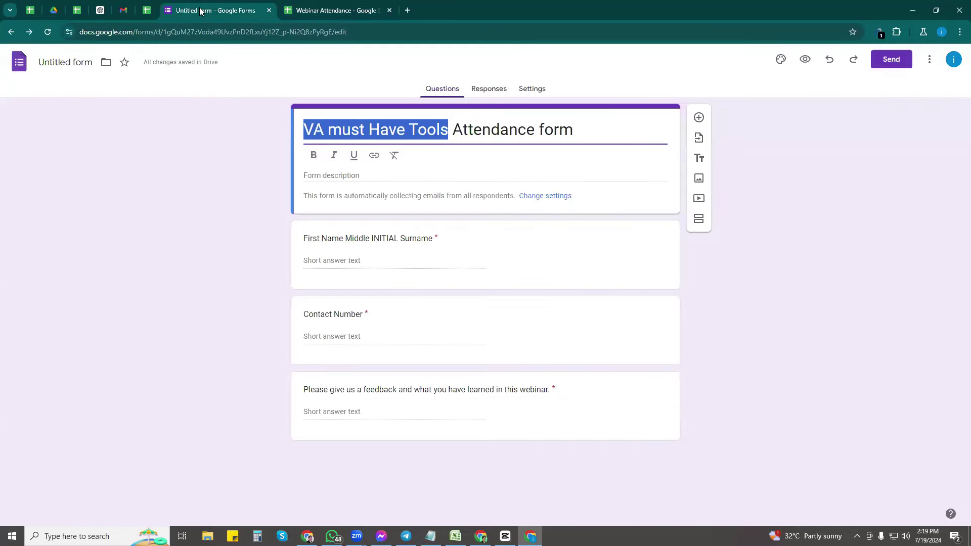
pyautogui.click(587, 172)
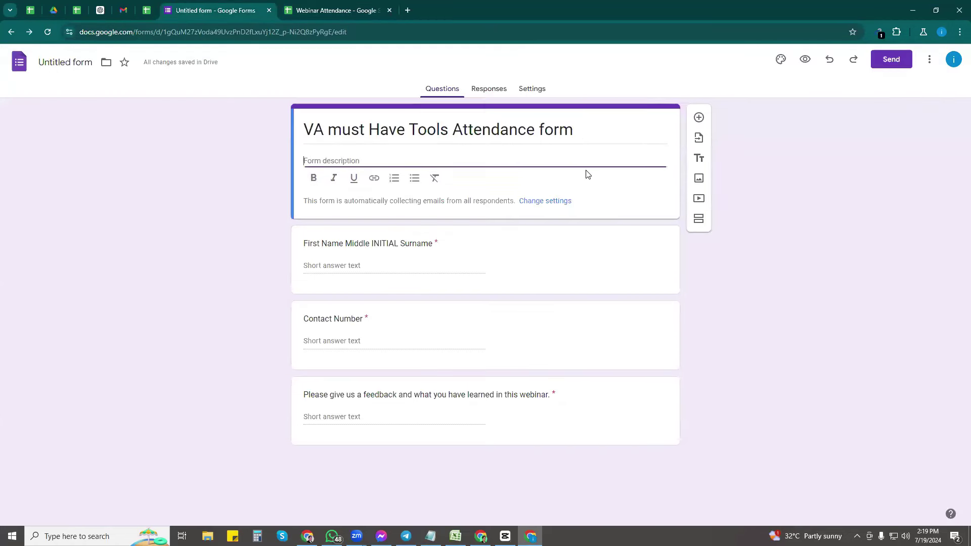
pyautogui.click(493, 90)
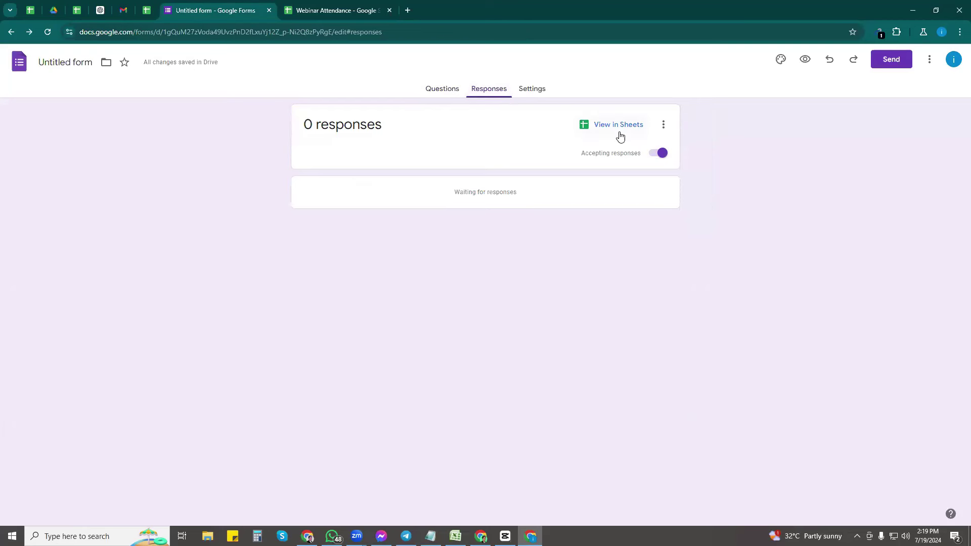
pyautogui.click(536, 93)
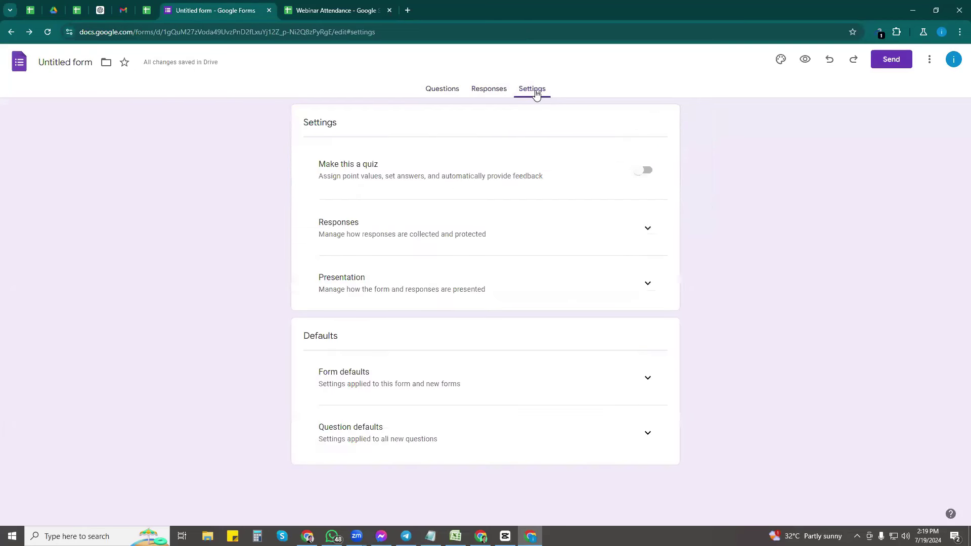
pyautogui.click(649, 231)
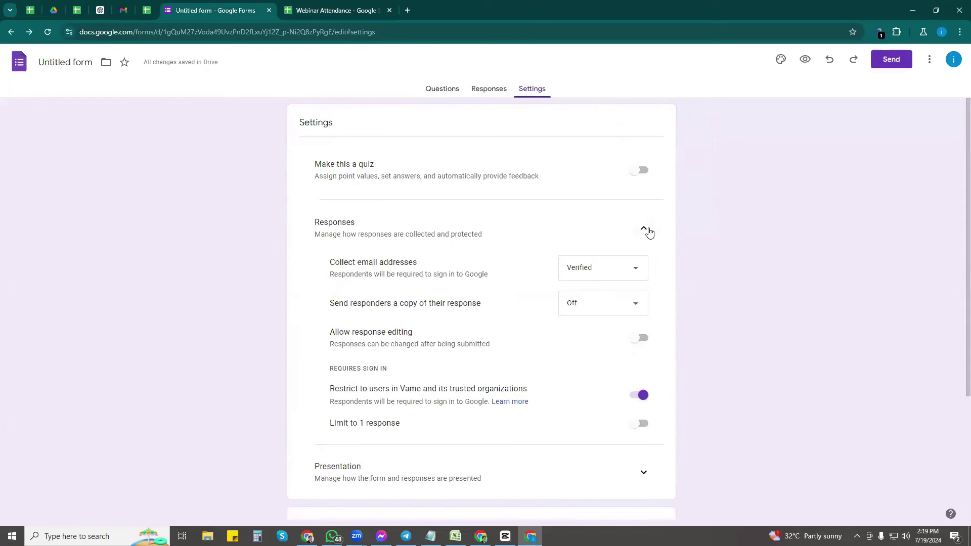
pyautogui.click(641, 425)
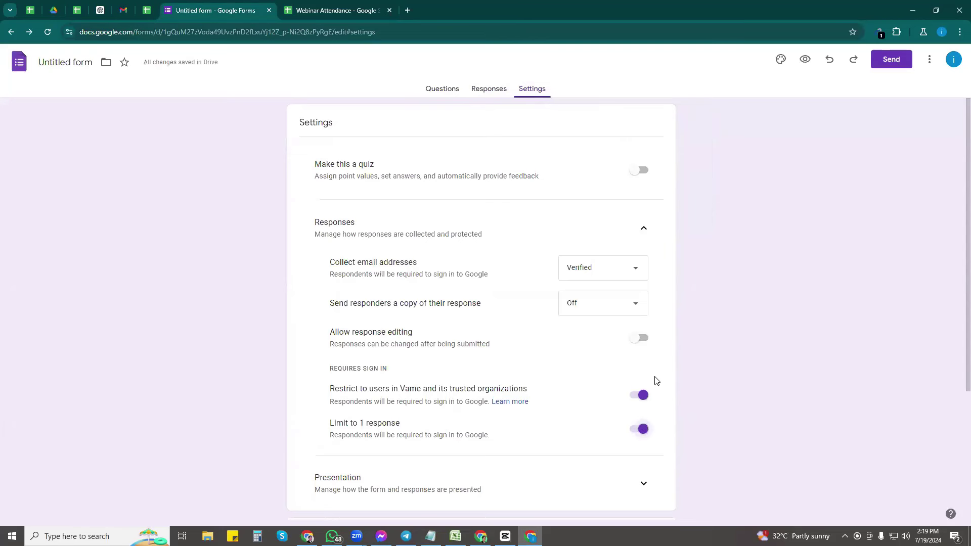
pyautogui.click(641, 394)
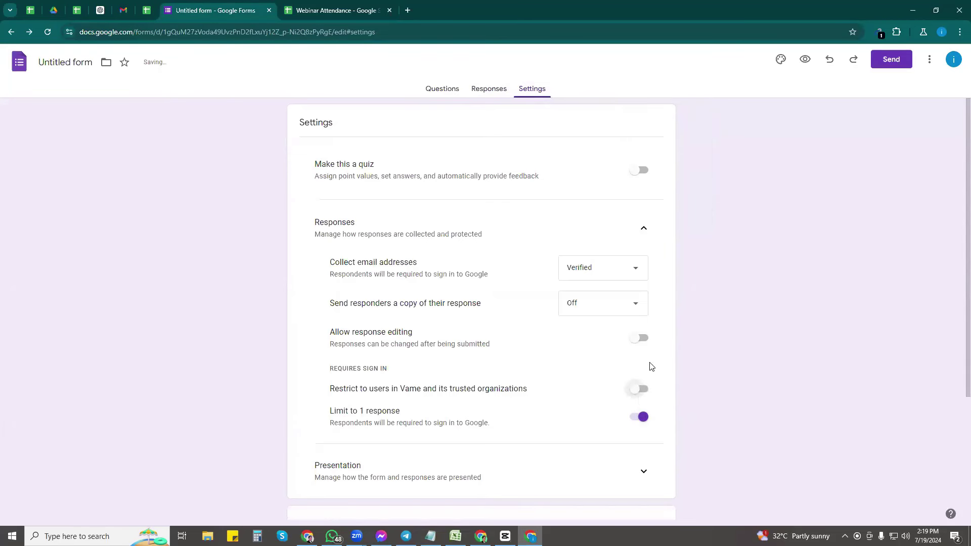
pyautogui.click(637, 339)
pyautogui.scroll(-4, 609, 348)
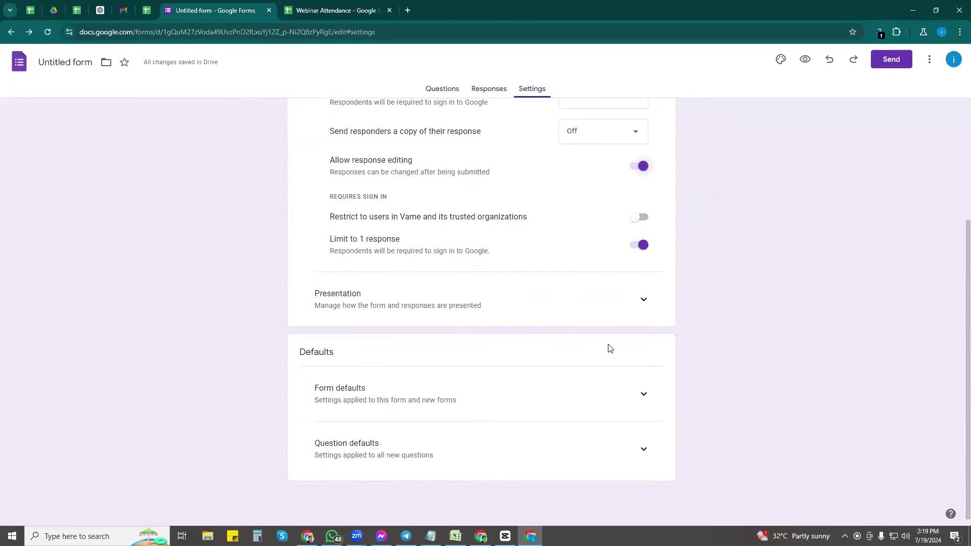
pyautogui.scroll(4, 610, 348)
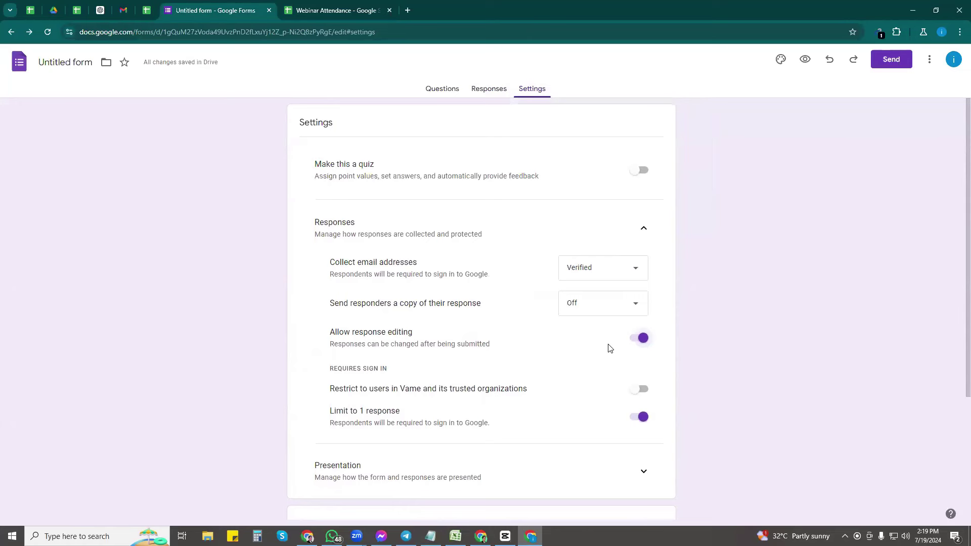
# Preview the attendance form as respondents see it, and return to the form's questions in the editor
pyautogui.click(805, 59)
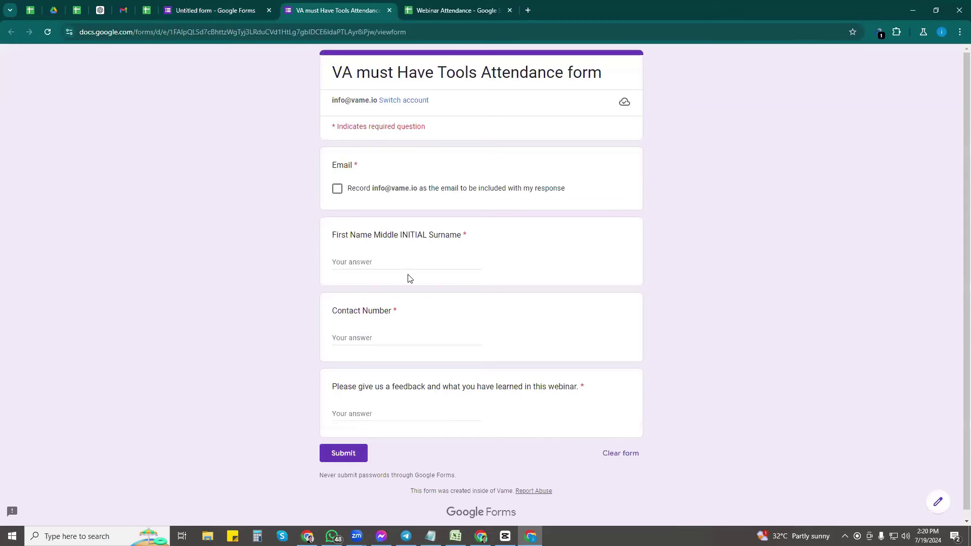
pyautogui.click(191, 13)
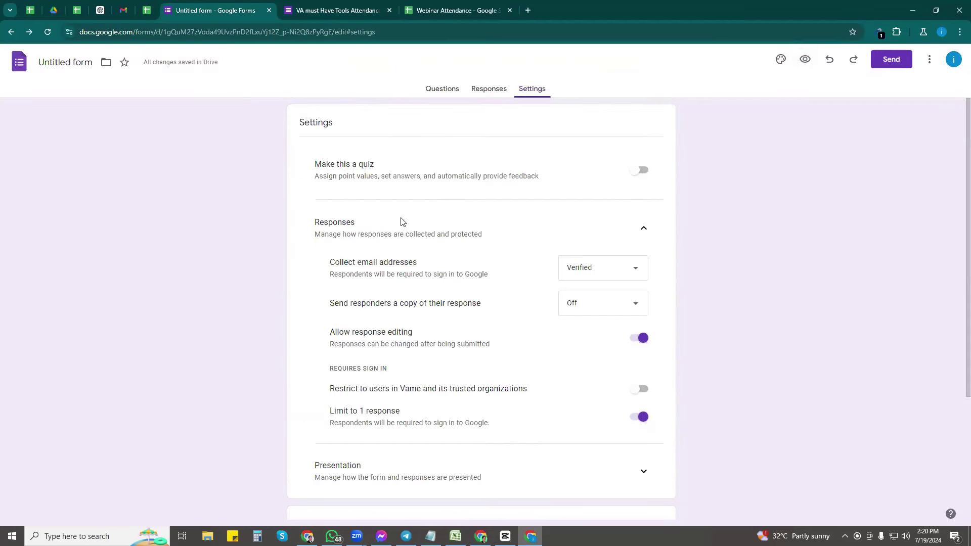
pyautogui.click(436, 89)
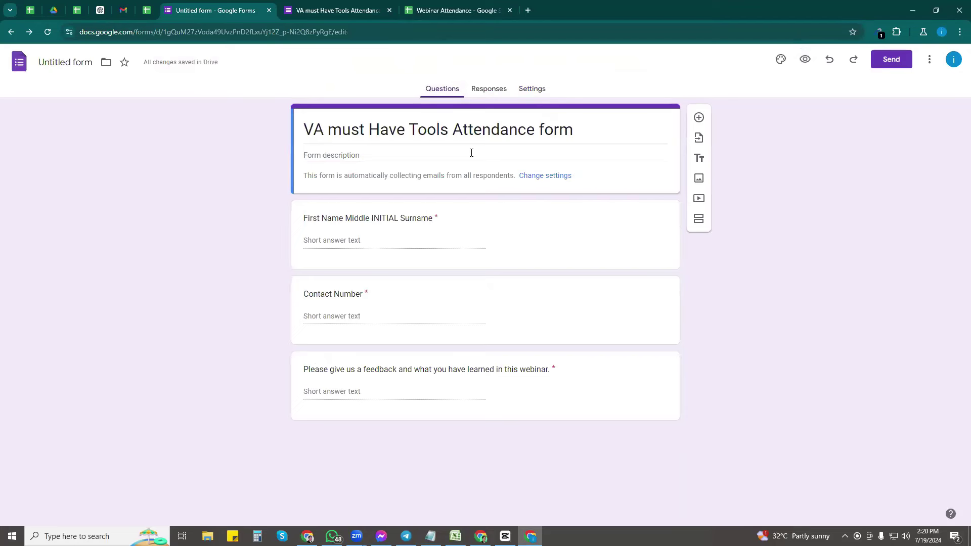
# Copy the attendance form's shortened link from the sending options, and return to the form settings
pyautogui.click(528, 92)
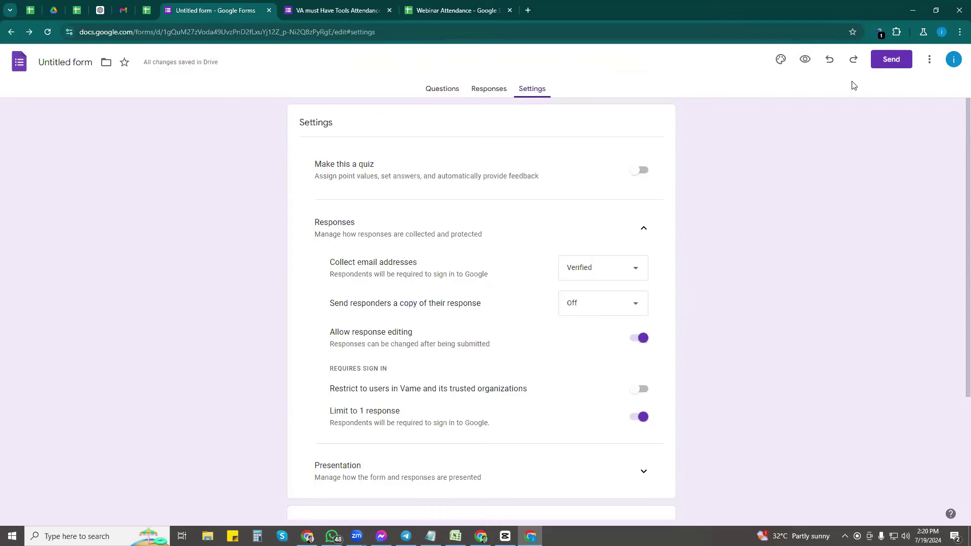
pyautogui.click(891, 64)
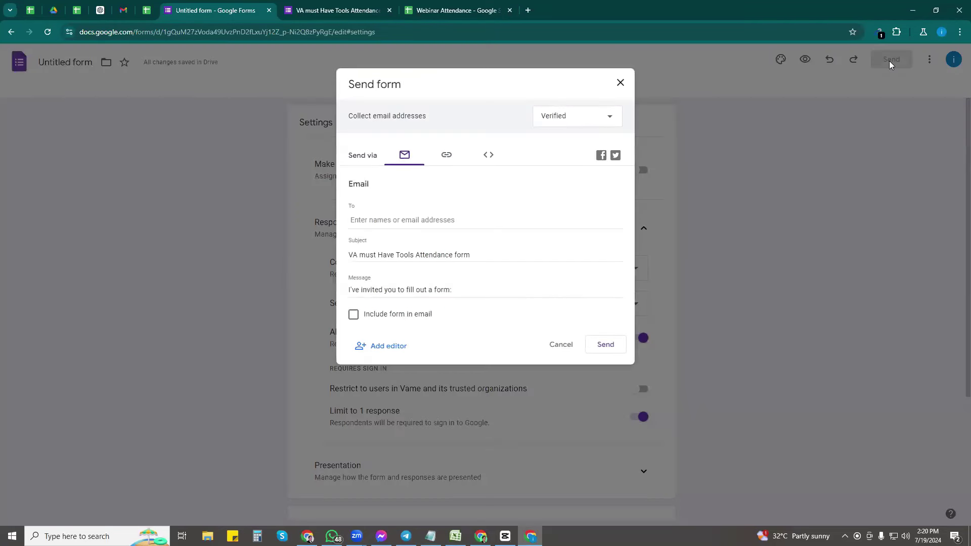
pyautogui.click(444, 156)
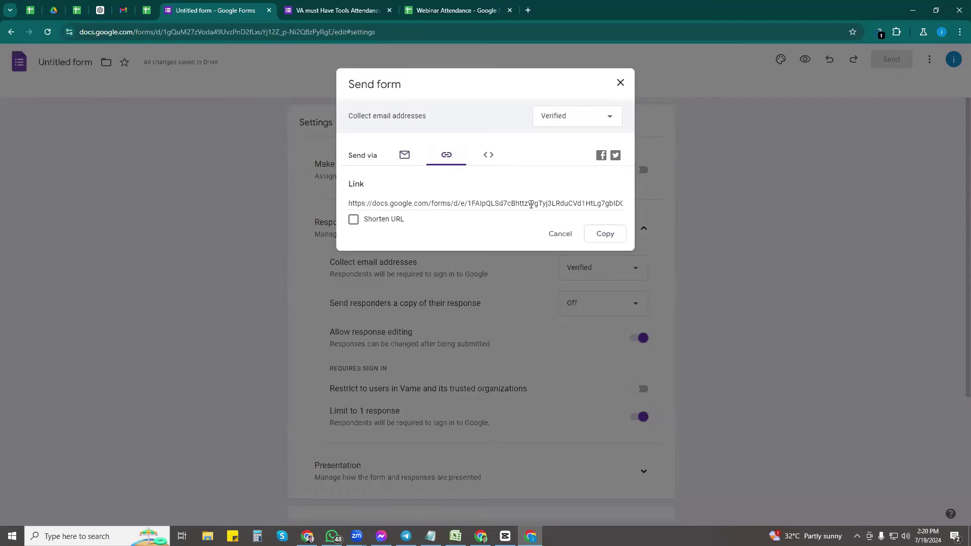
pyautogui.click(353, 220)
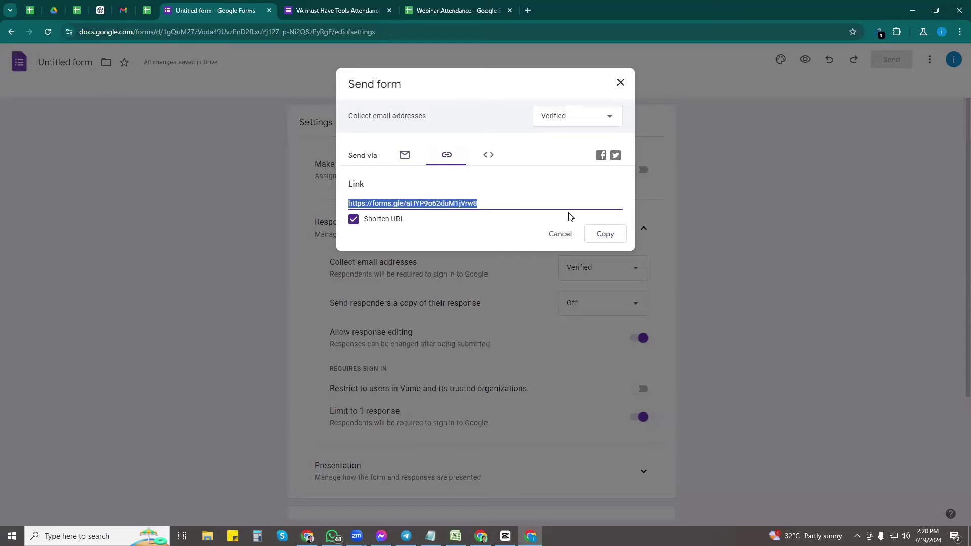
pyautogui.click(602, 236)
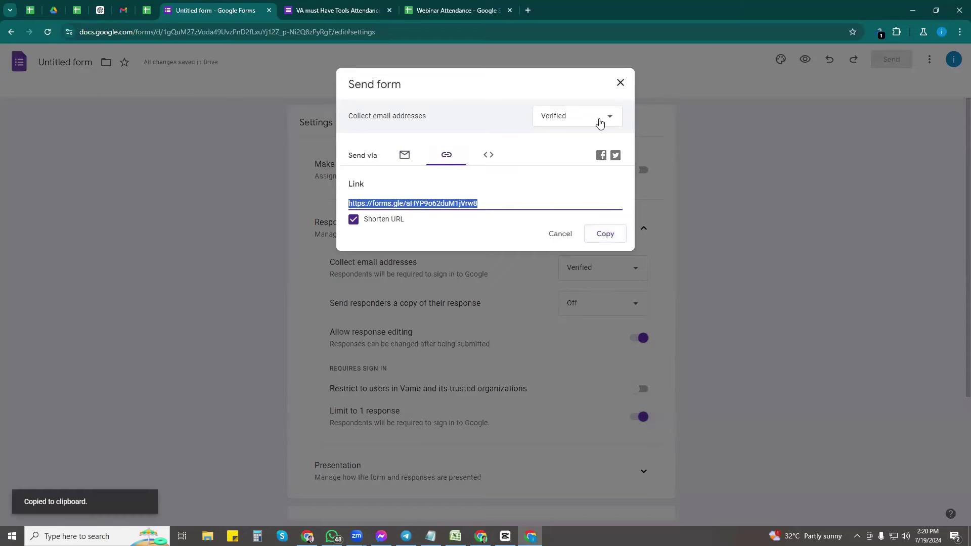
pyautogui.click(620, 83)
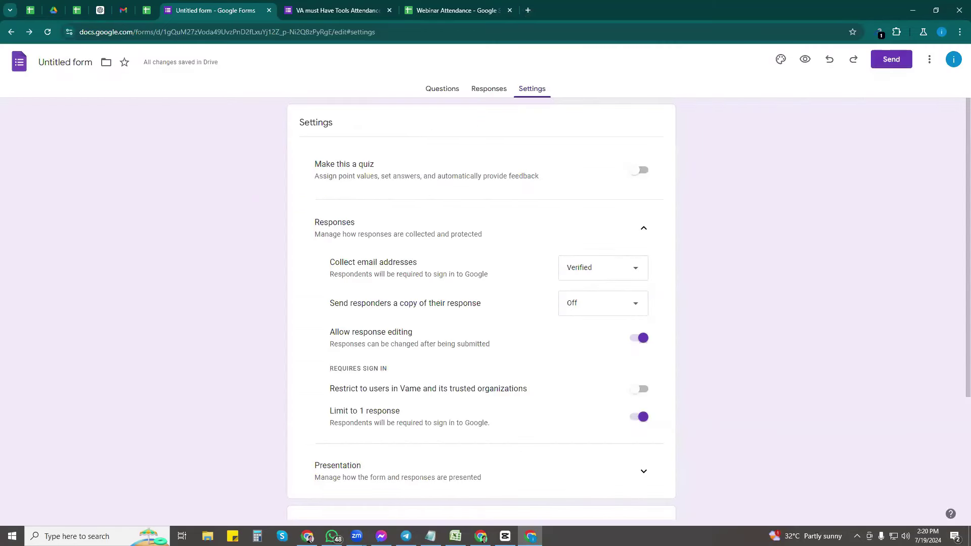
# Open the copied form link in a new tab of the other browser window
pyautogui.hotkey('alt', 'Tab')
pyautogui.click(575, 10)
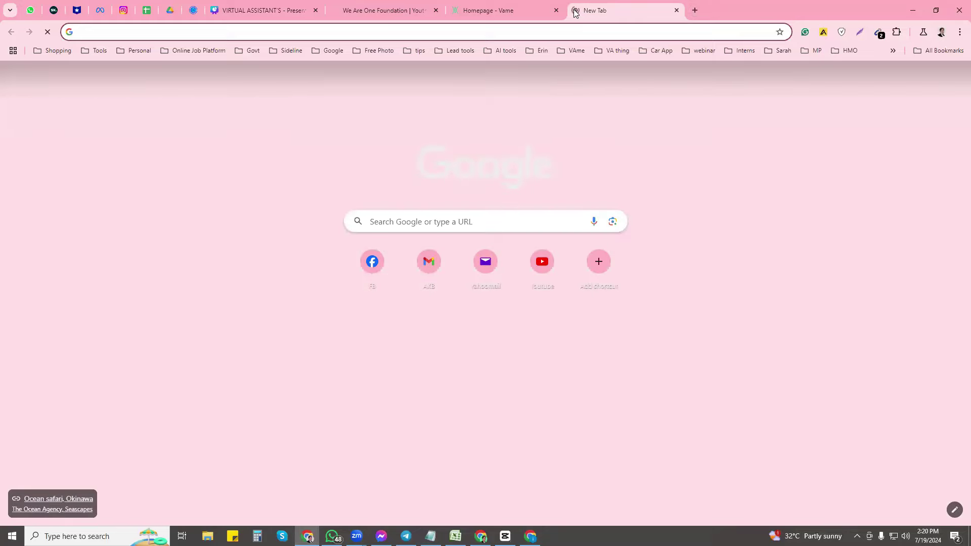
pyautogui.hotkey('ctrl', 'v')
pyautogui.press('Return')
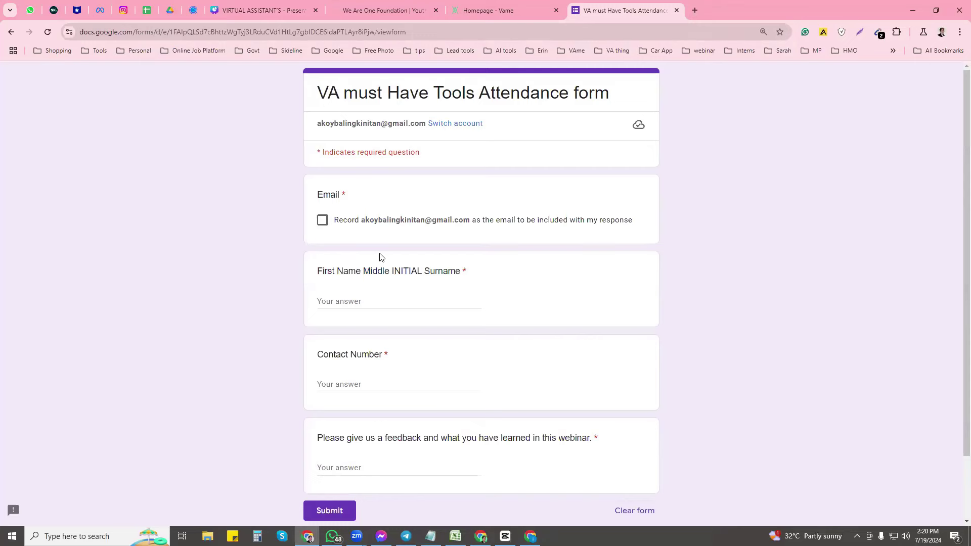
# Agree to record the account's email, answer 1 for name, contact number and feedback, and submit the attendance form
pyautogui.click(324, 222)
pyautogui.click(343, 305)
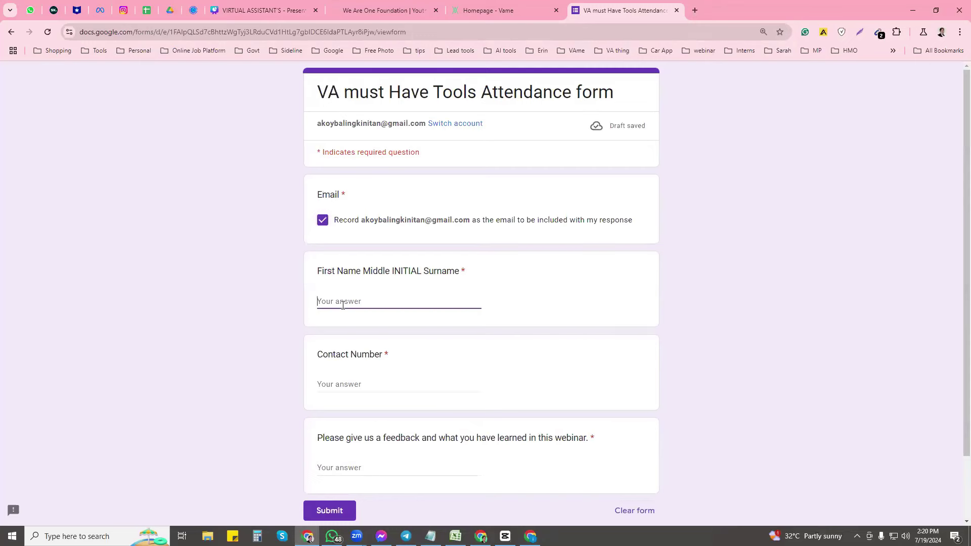
pyautogui.write('1')
pyautogui.click(360, 384)
pyautogui.write('1')
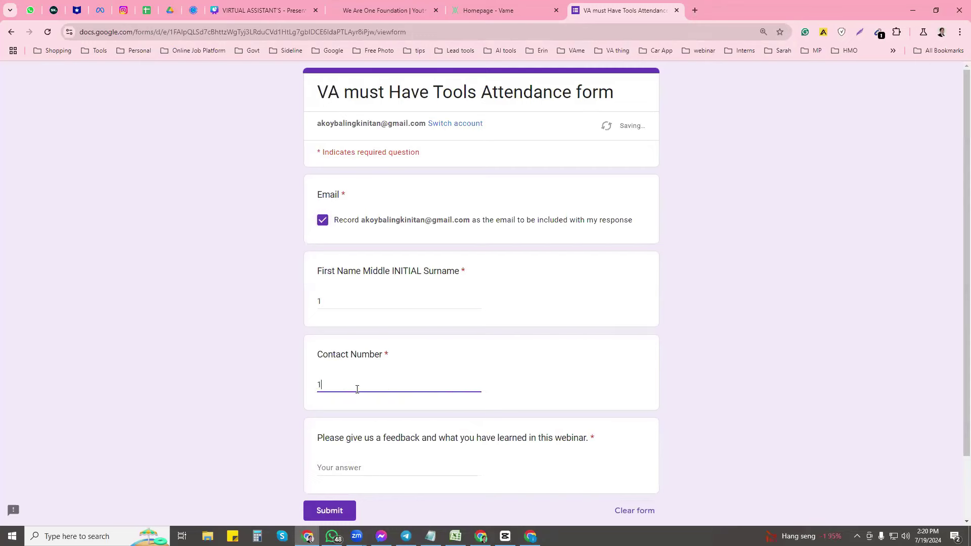
pyautogui.click(342, 469)
pyautogui.write('1')
pyautogui.click(327, 517)
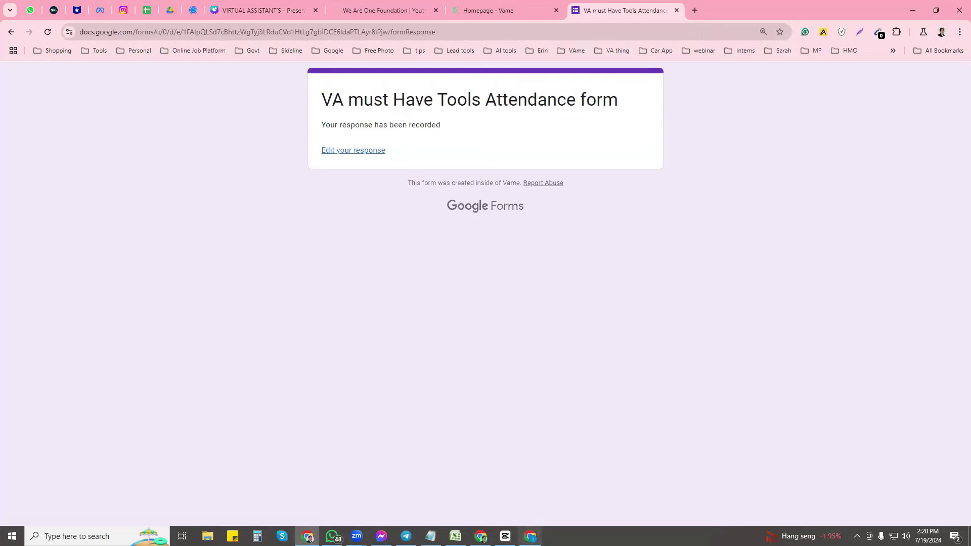
# Return to the form editor's window, view the collected responses and open them in the linked spreadsheet
pyautogui.click(531, 537)
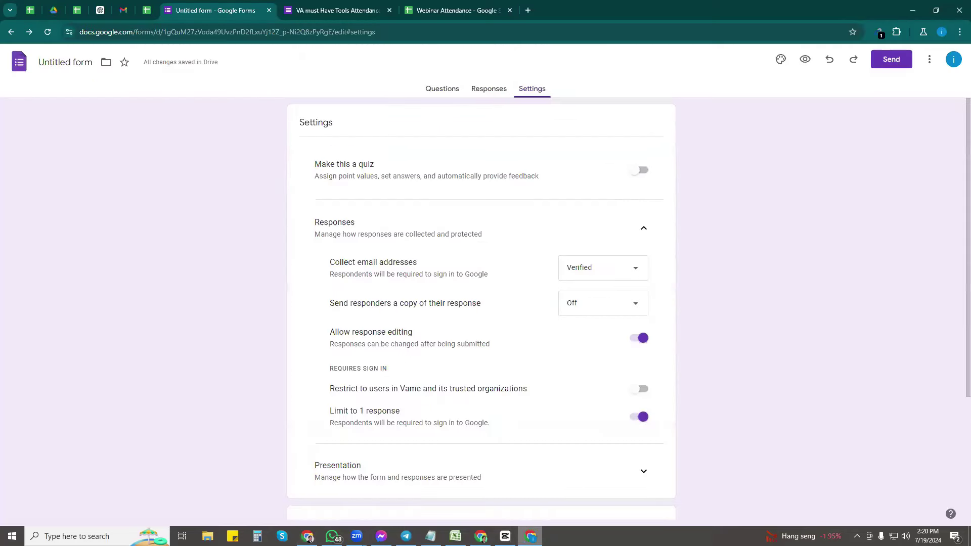
pyautogui.click(483, 90)
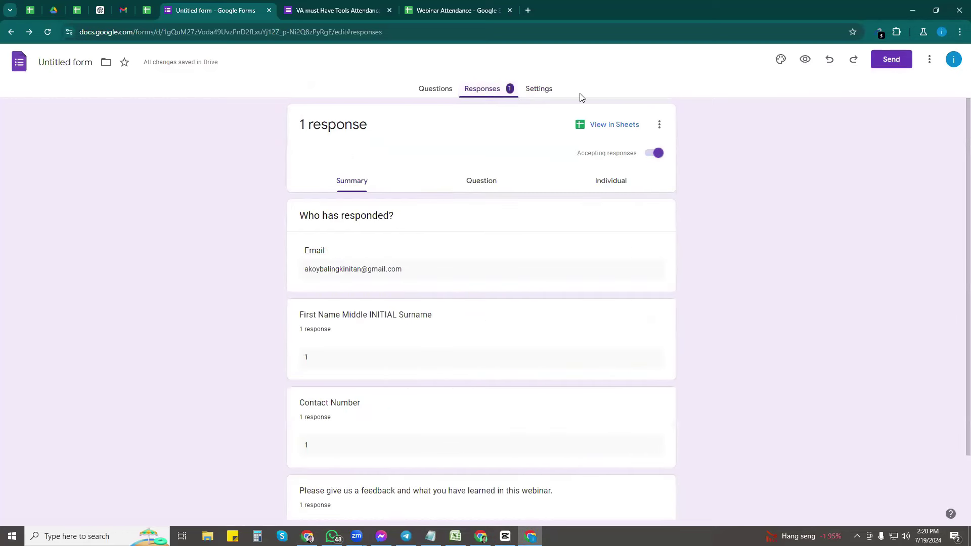
pyautogui.click(603, 128)
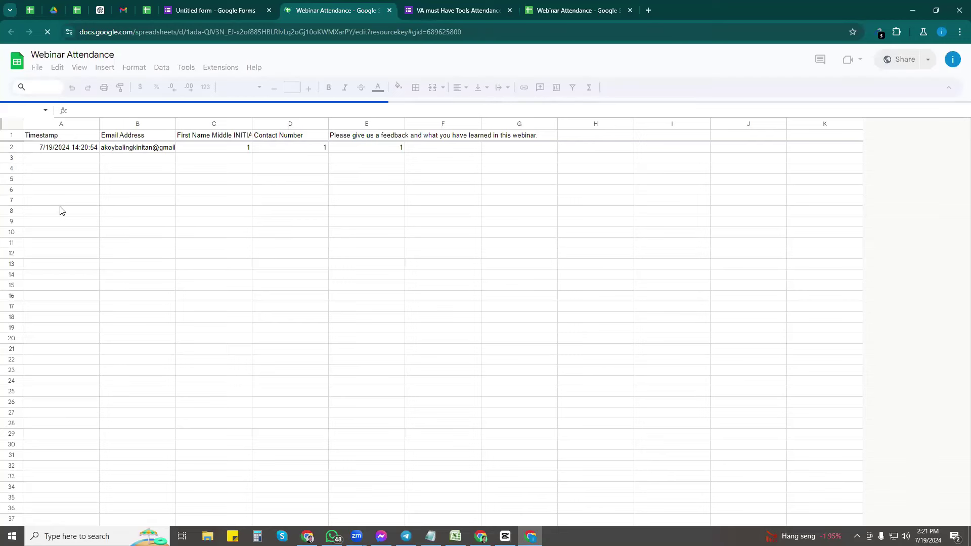
# Examine the test response's timestamp, email and answers in row 2 of the sheet, and return to the form preview
pyautogui.click(61, 148)
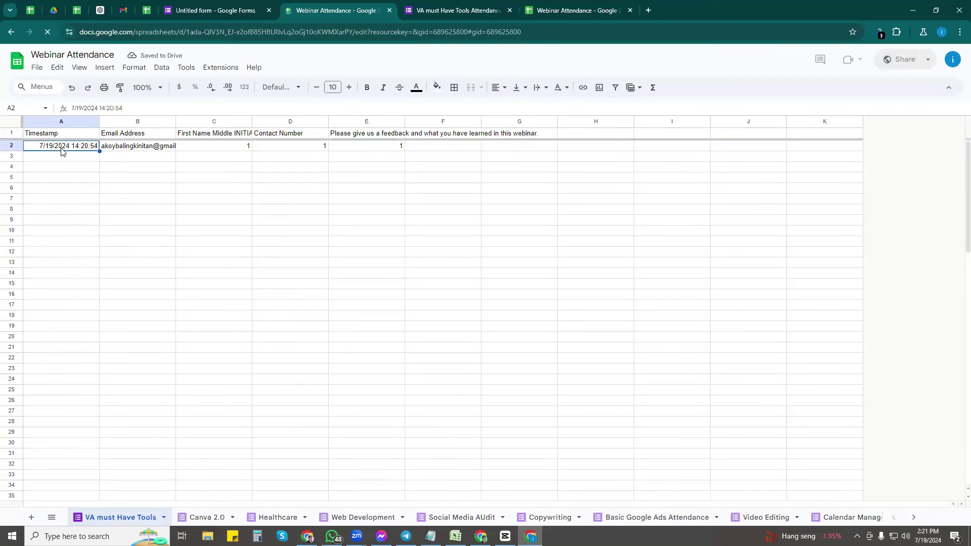
pyautogui.press('Right')
pyautogui.press('Right')
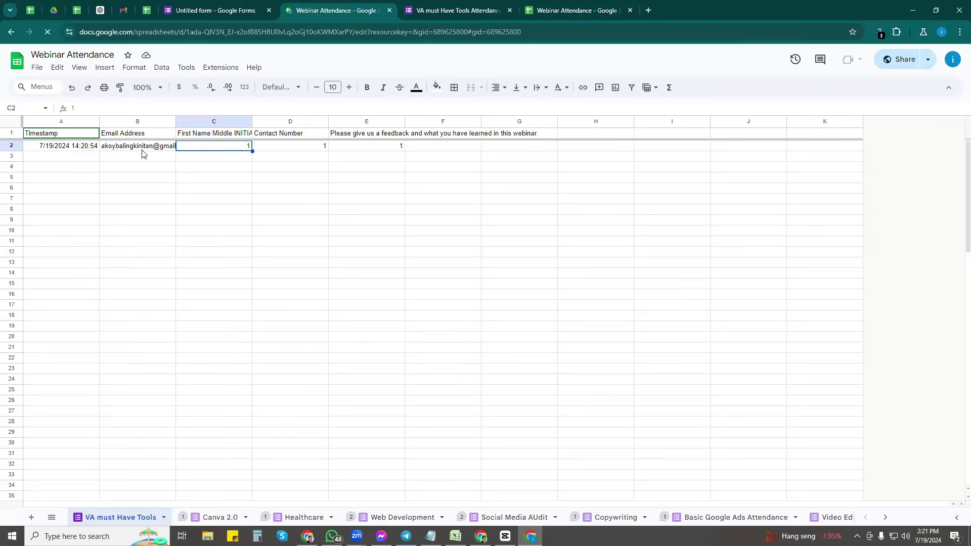
pyautogui.press('Right')
pyautogui.press('Right')
pyautogui.press('Right')
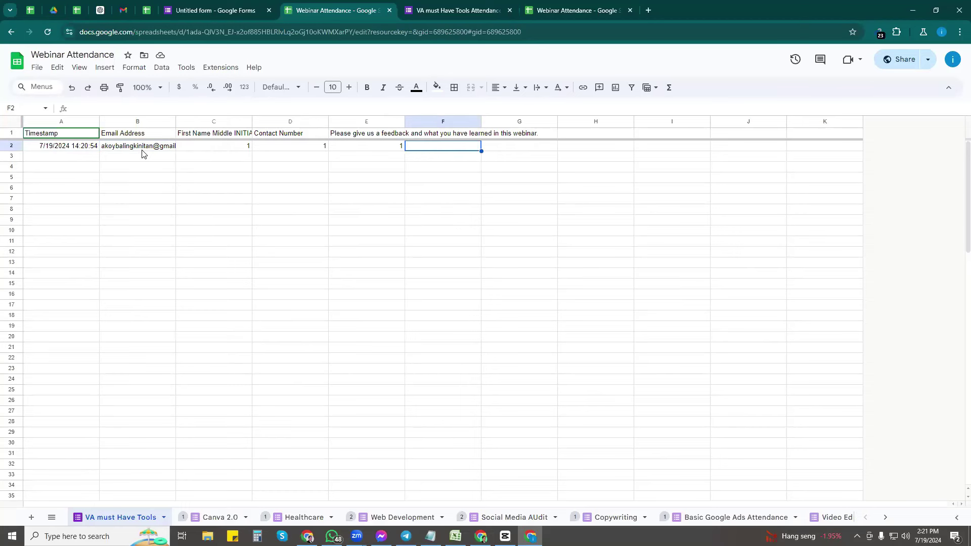
pyautogui.click(230, 150)
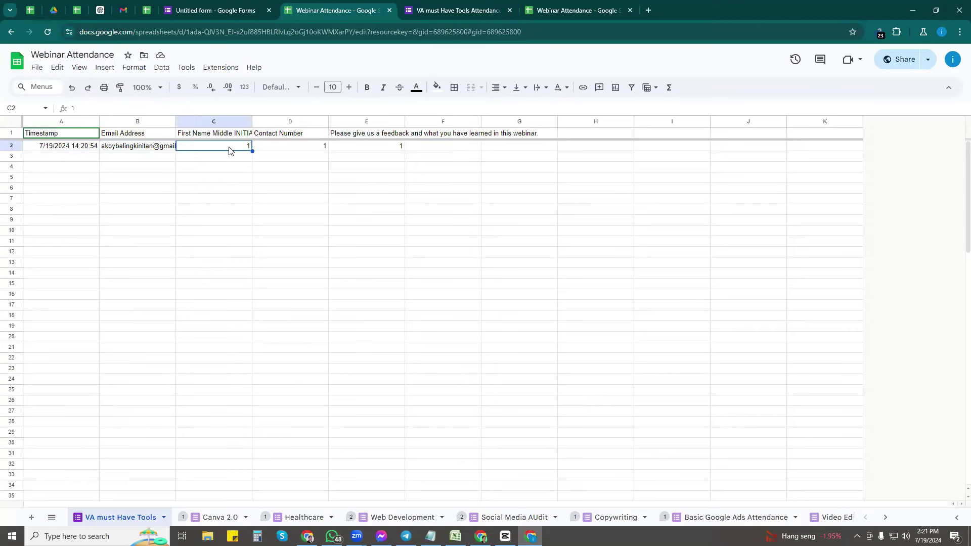
pyautogui.click(442, 6)
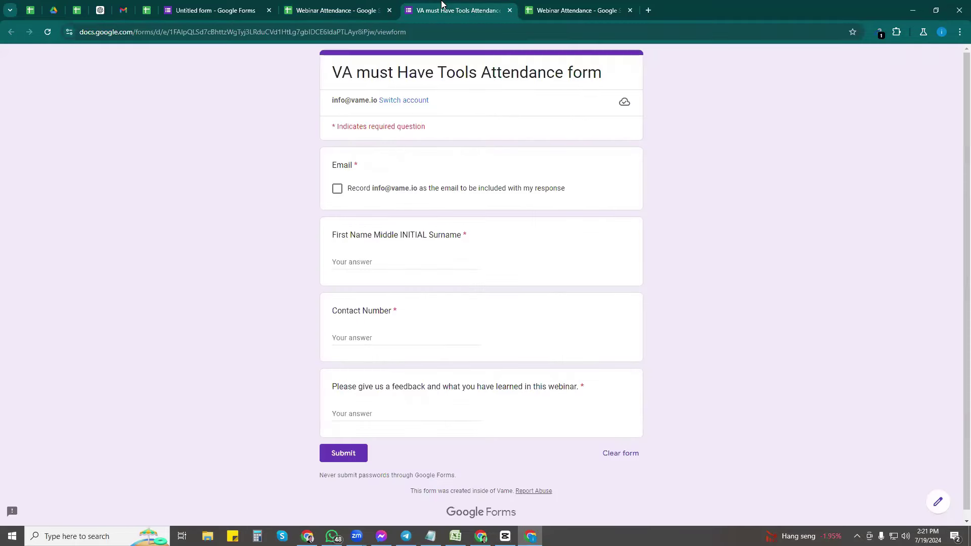
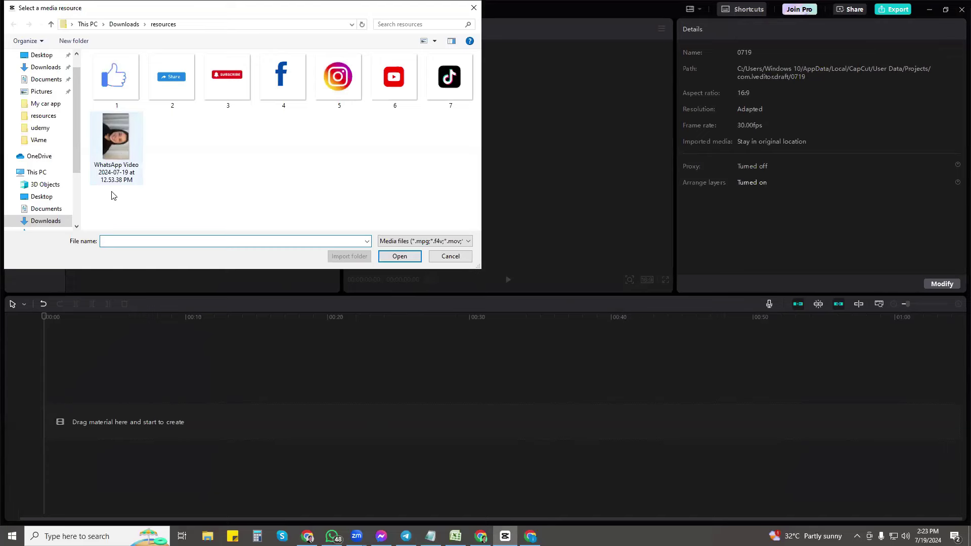
# In CapCut, import images 1 to 7 and the WhatsApp video from the resources folder into project 0719
pyautogui.moveTo(97, 199); pyautogui.dragTo(452, 92)
pyautogui.press('Return')
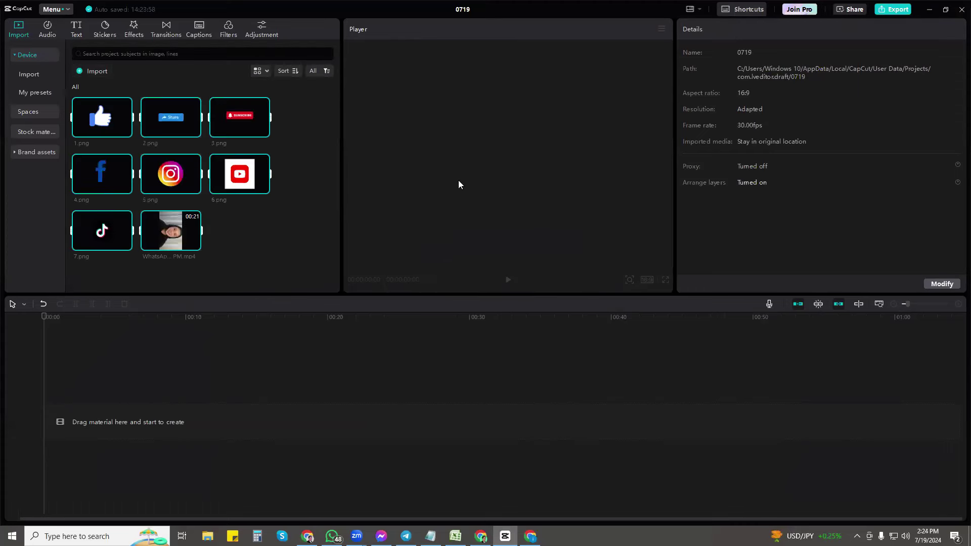
# Add the WhatsApp video to the start of the timeline and rotate it to -90°
pyautogui.click(184, 230)
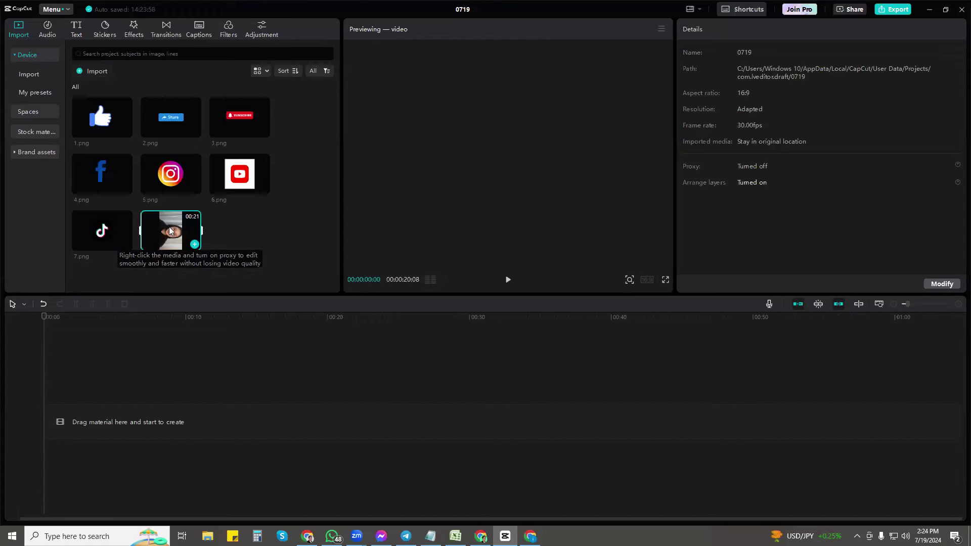
pyautogui.moveTo(130, 351); pyautogui.dragTo(56, 415)
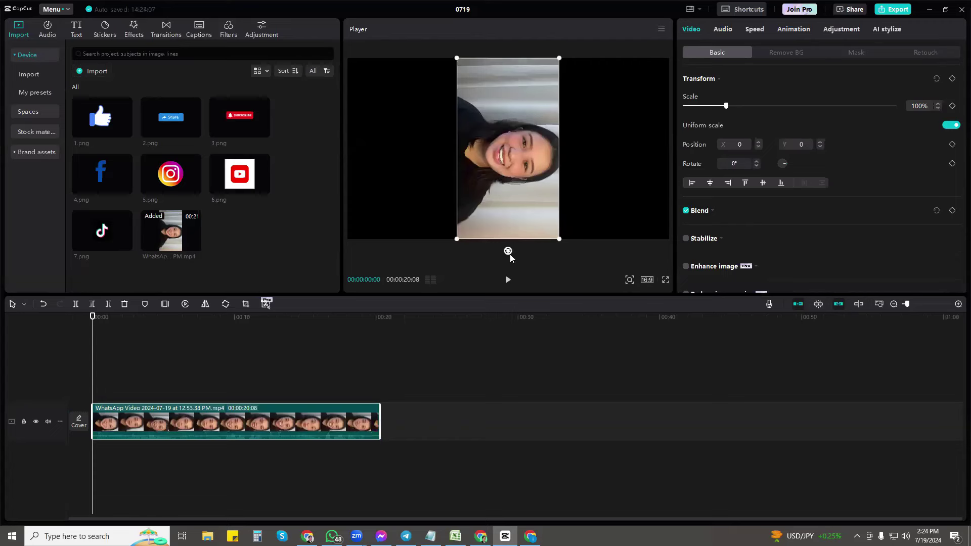
pyautogui.moveTo(508, 251); pyautogui.dragTo(592, 153)
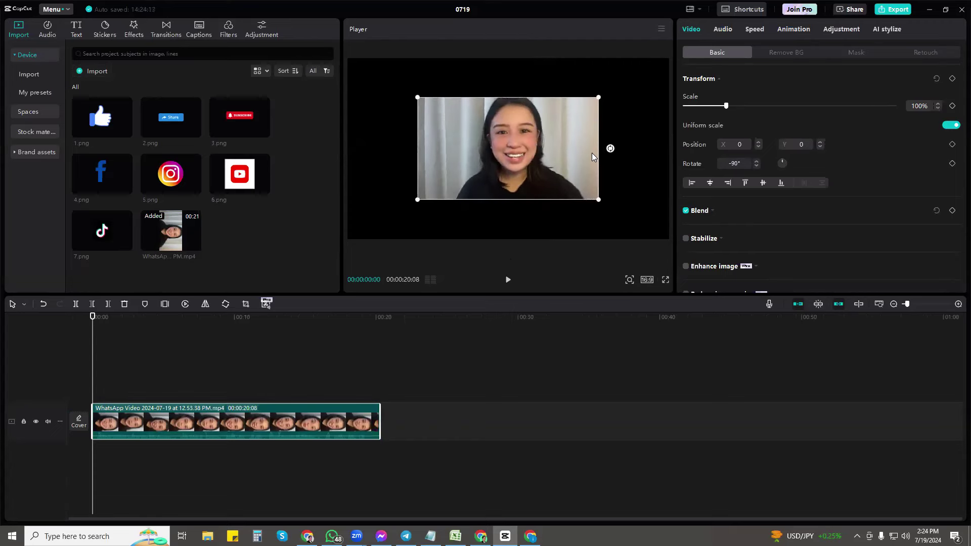
# Try the 9:16 aspect ratio for the project, and set it back to 16:9
pyautogui.click(647, 280)
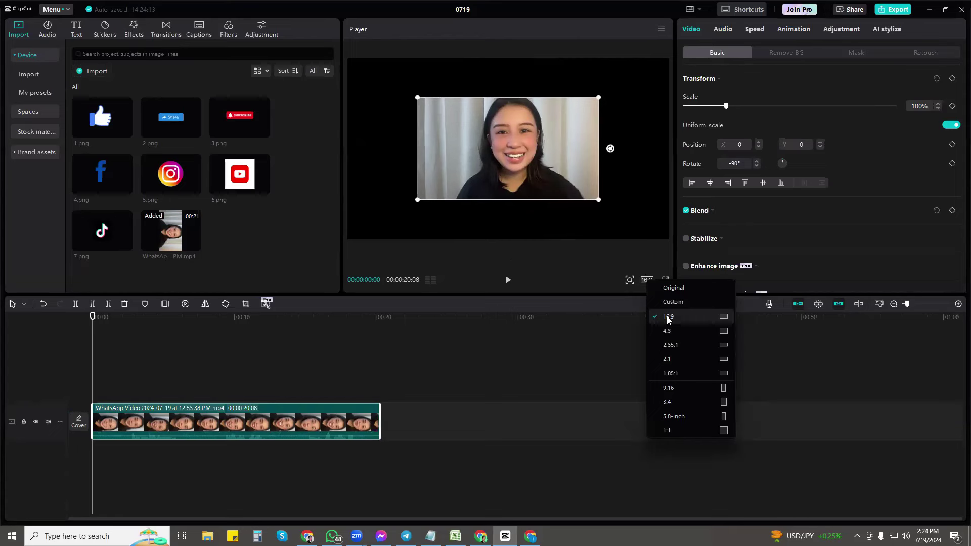
pyautogui.click(686, 387)
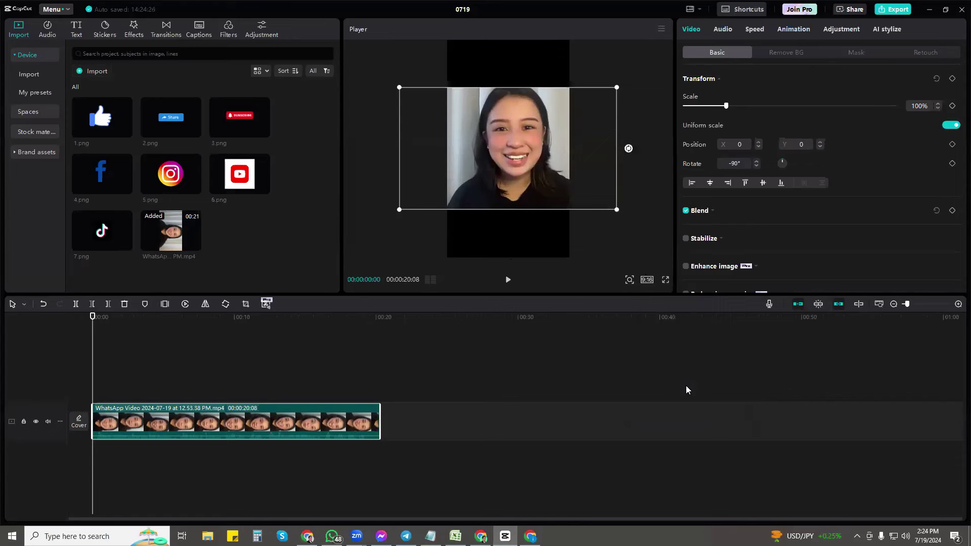
pyautogui.click(649, 280)
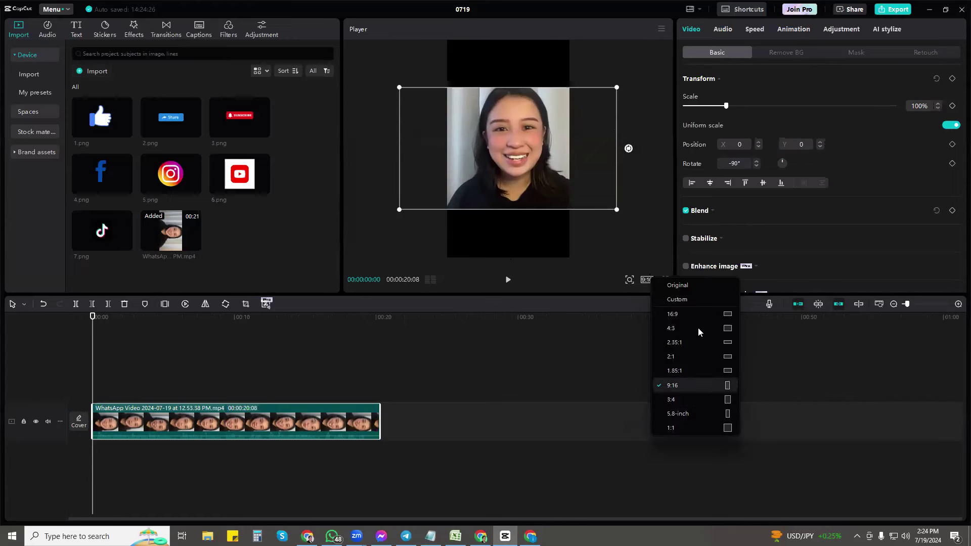
pyautogui.click(673, 314)
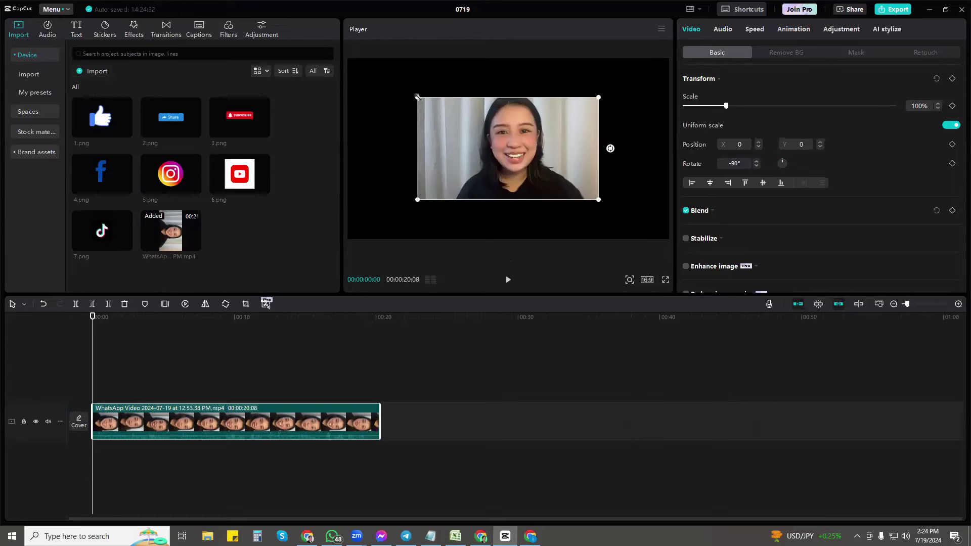
# Enlarge the WhatsApp video in the frame to about 157% scale
pyautogui.moveTo(417, 97); pyautogui.dragTo(367, 68)
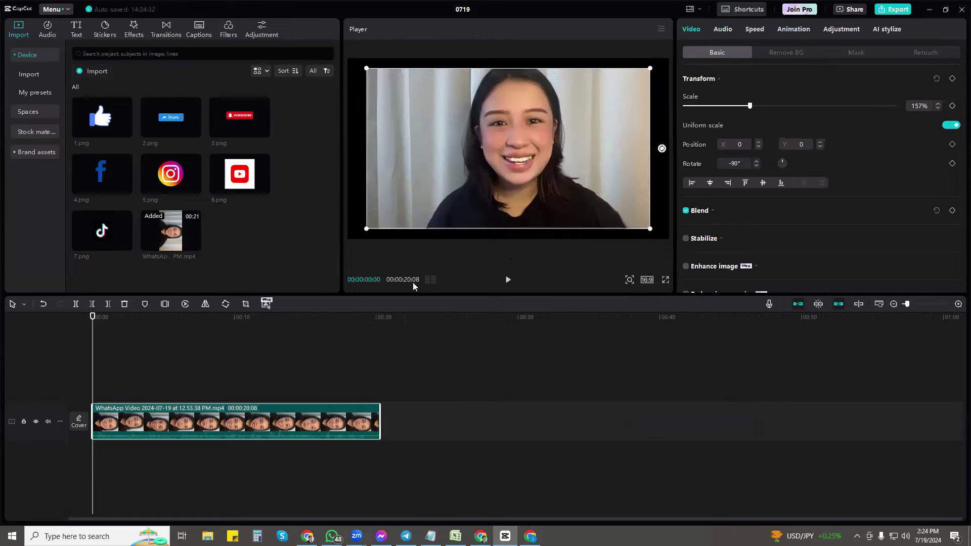
# Play the video up to 00:00:07:25 and place the Facebook icon 4.png on the track above, starting at that point
pyautogui.click(508, 281)
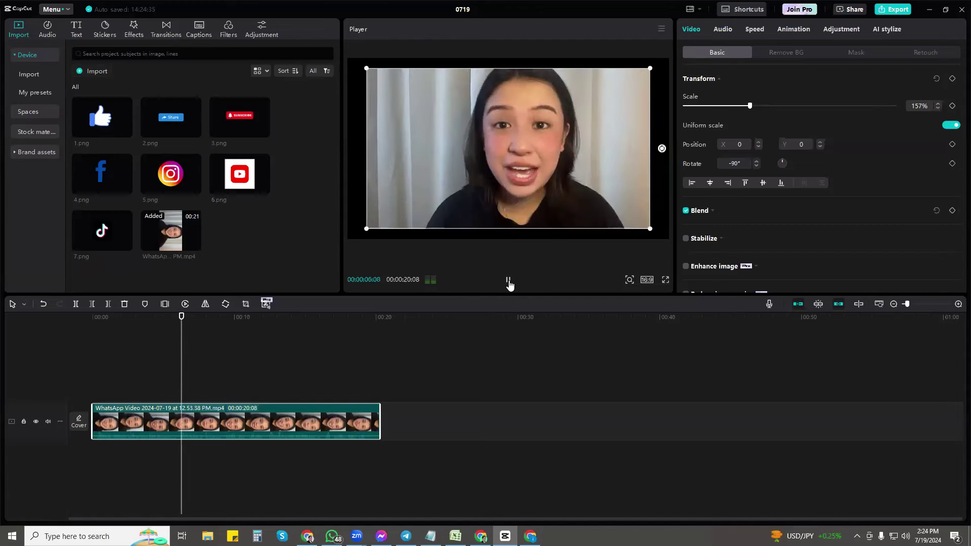
pyautogui.press('space')
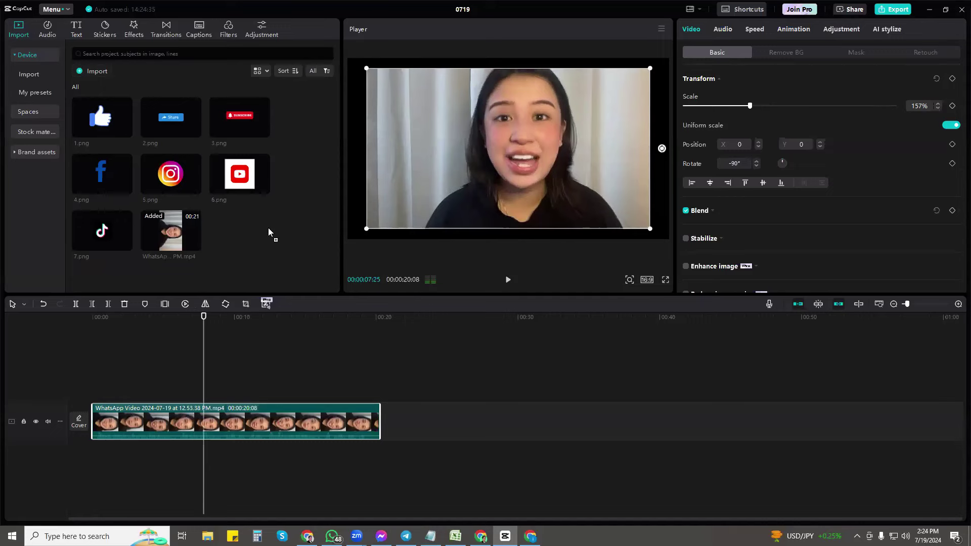
pyautogui.click(273, 357)
pyautogui.moveTo(208, 379); pyautogui.dragTo(204, 386)
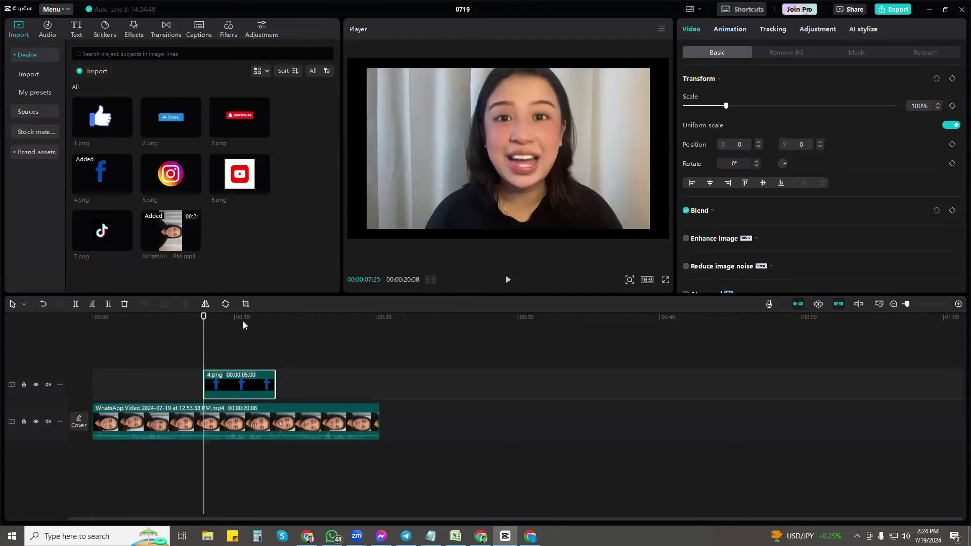
# Shrink the Facebook icon to about 42% at about X -1126, Y 437, and trim its clip to end just after 10 seconds
pyautogui.click(509, 281)
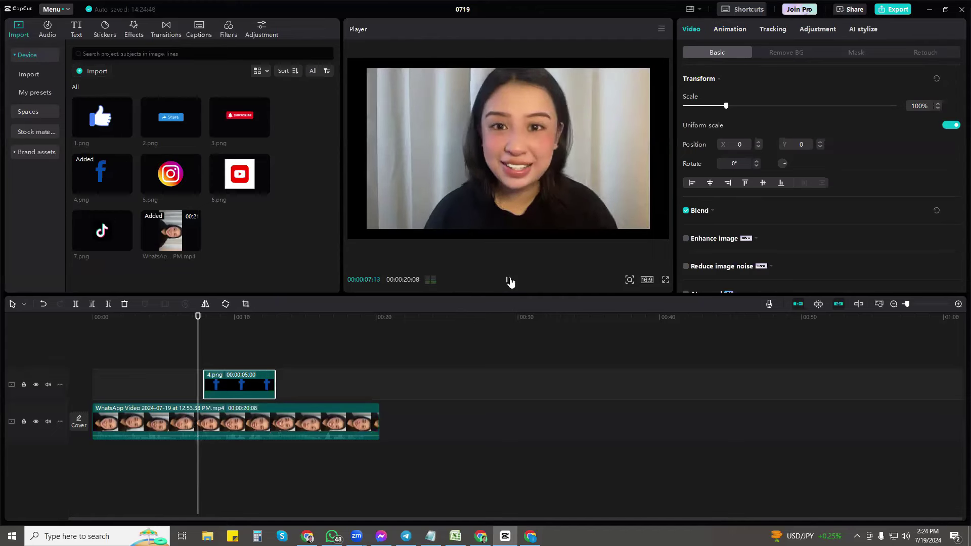
pyautogui.press('space')
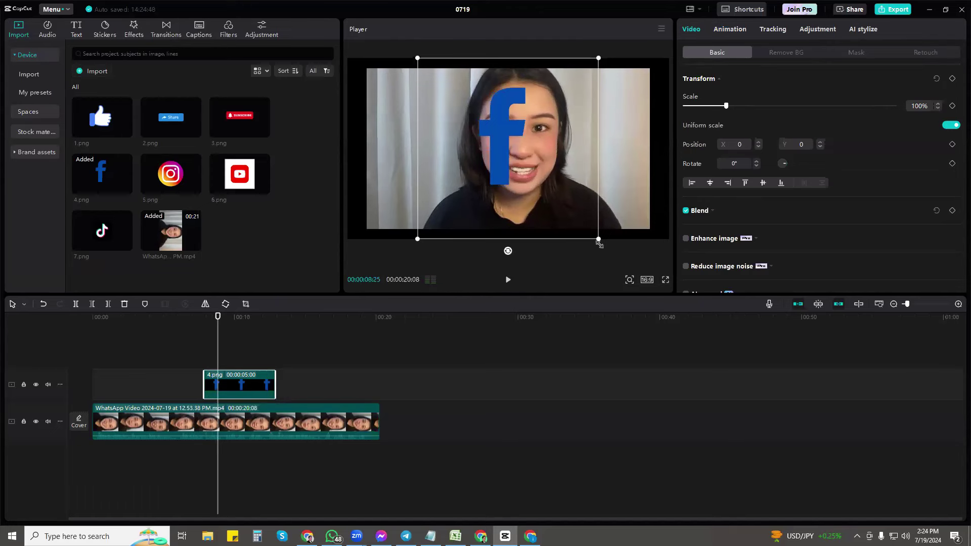
pyautogui.moveTo(598, 239); pyautogui.dragTo(540, 181)
pyautogui.moveTo(517, 148); pyautogui.dragTo(409, 104)
pyautogui.moveTo(275, 386); pyautogui.dragTo(241, 386)
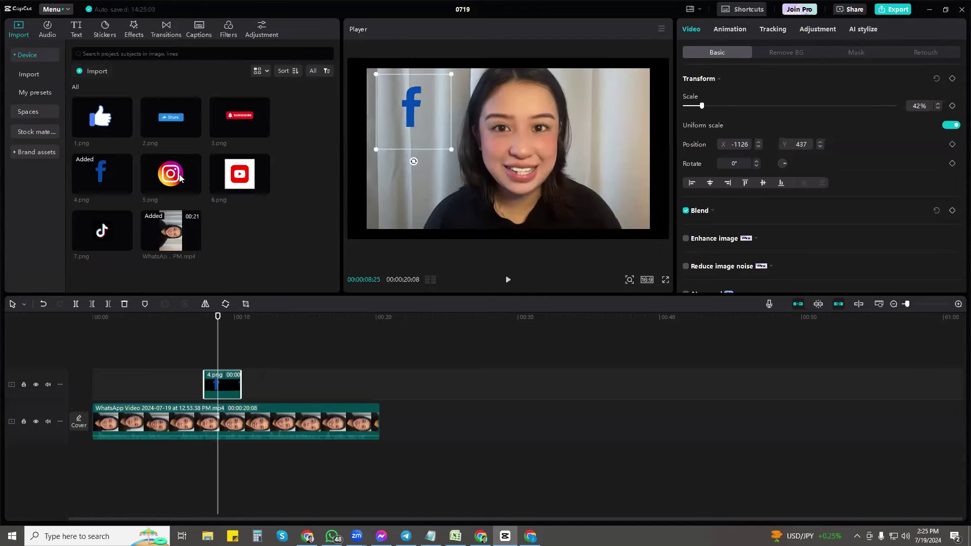
# Place the Instagram icon 5.png behind the Facebook clip, trimming the Facebook clip so the Instagram clip starts at about 9.5 seconds
pyautogui.moveTo(267, 324); pyautogui.dragTo(247, 381)
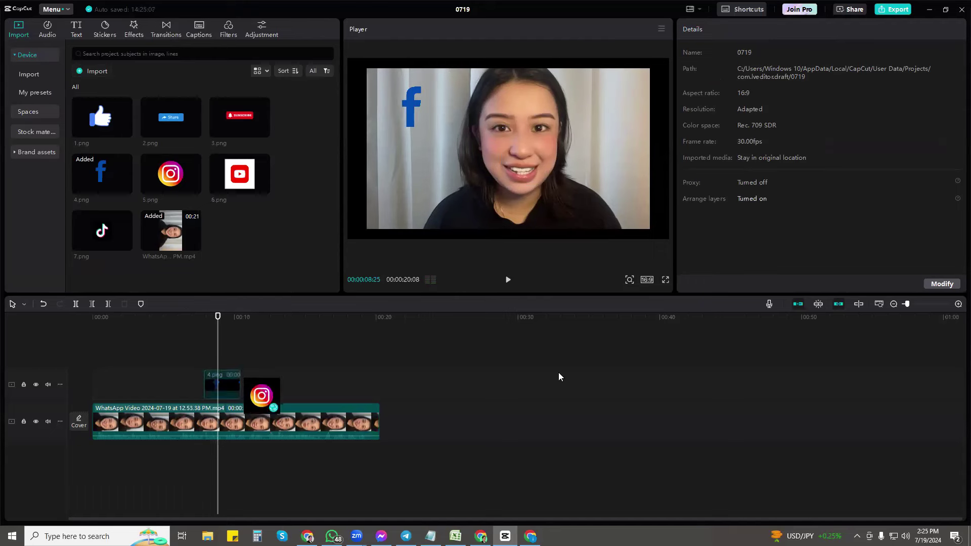
pyautogui.moveTo(192, 190); pyautogui.dragTo(242, 382)
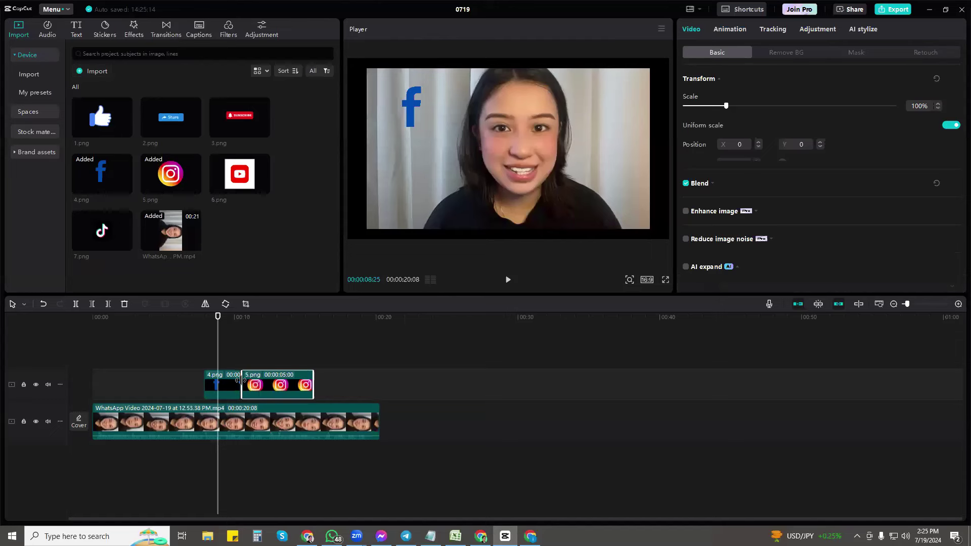
pyautogui.press('space')
pyautogui.press('space')
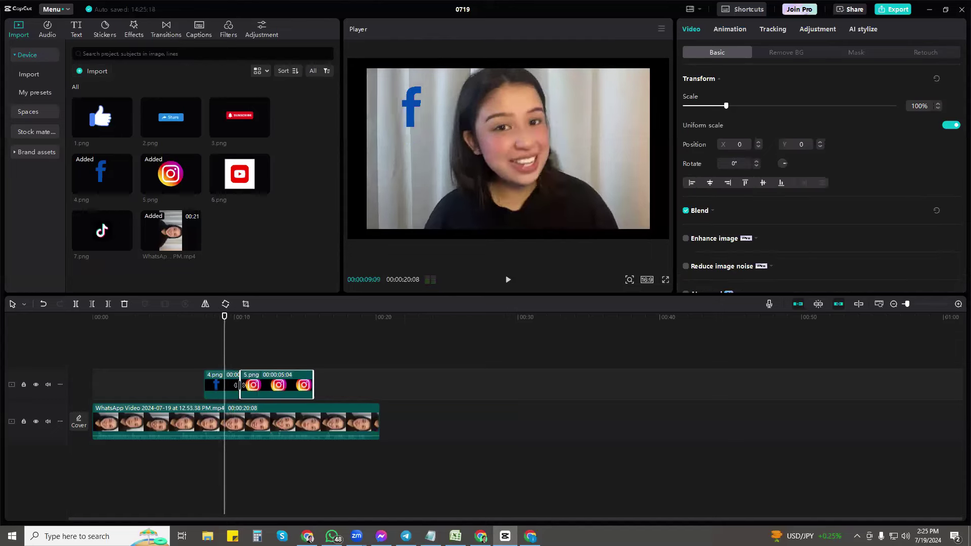
pyautogui.click(231, 386)
pyautogui.moveTo(230, 386); pyautogui.dragTo(244, 392)
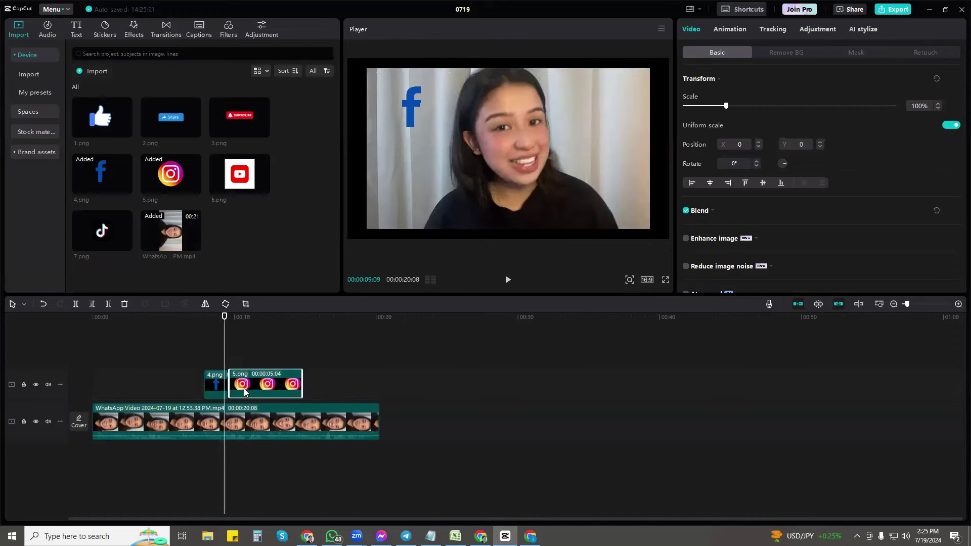
# Shrink the Instagram icon to about 39% and move it to about X 1198, Y 504 in the frame
pyautogui.press('space')
pyautogui.press('space')
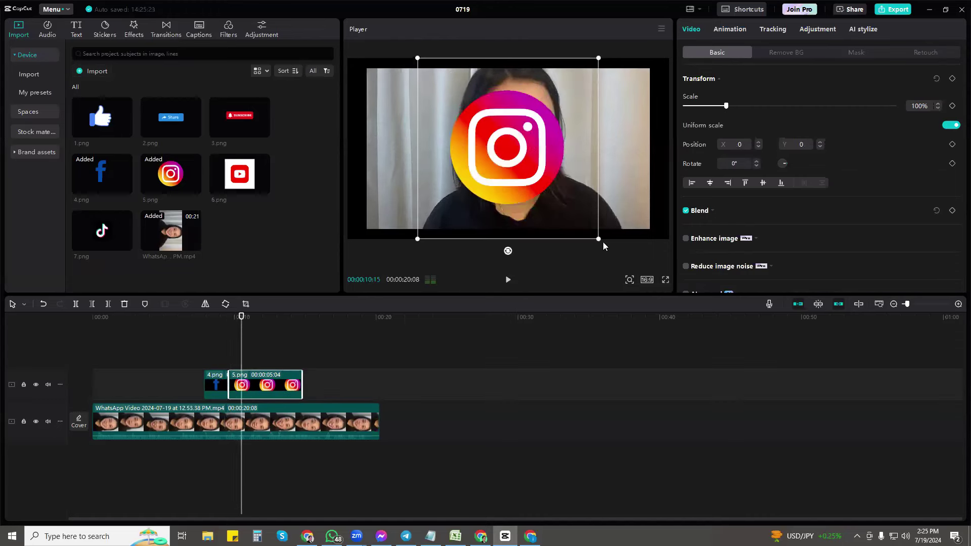
pyautogui.moveTo(601, 240); pyautogui.dragTo(543, 184)
pyautogui.moveTo(508, 148); pyautogui.dragTo(615, 102)
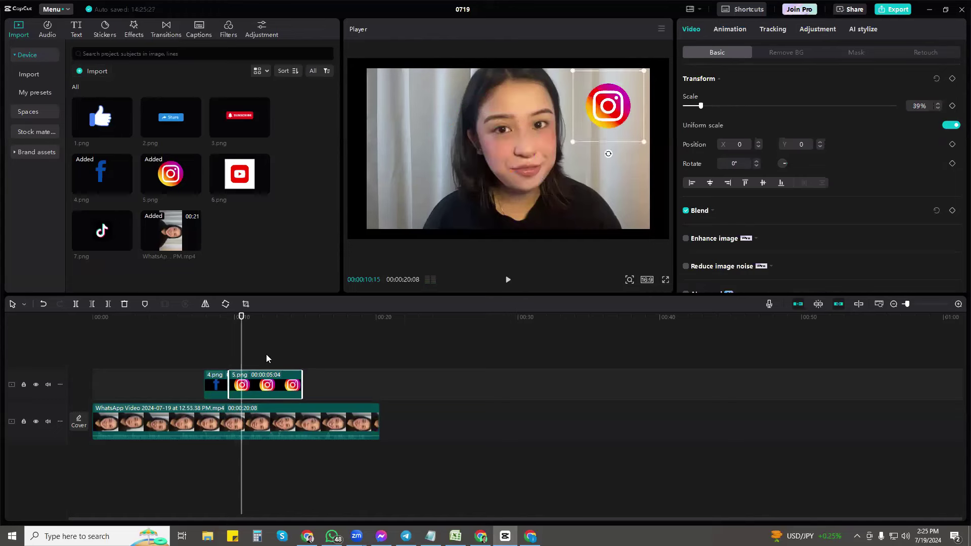
# Split the WhatsApp video at 00:00:10:19 and trim the start of the second part to a length of 00:00:09:07
pyautogui.click(203, 316)
pyautogui.press('space')
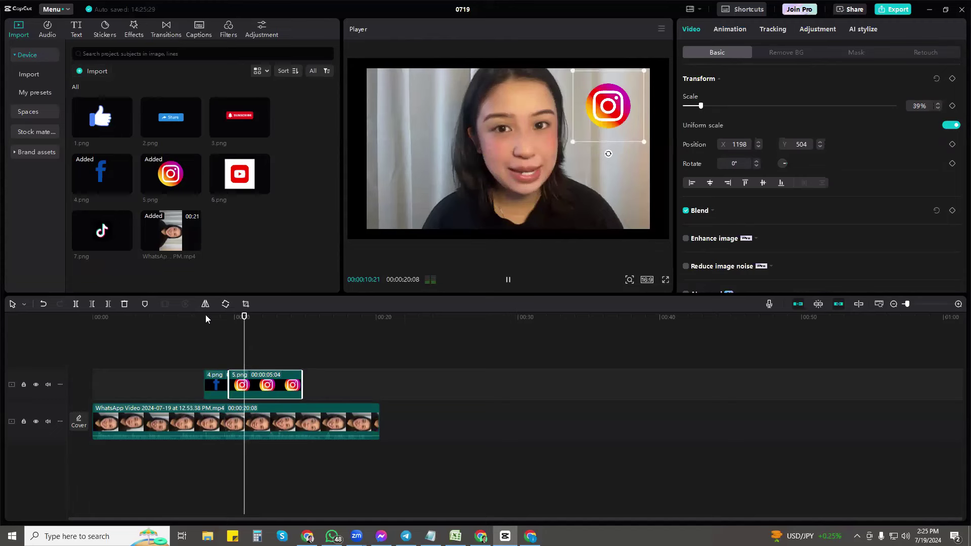
pyautogui.press('space')
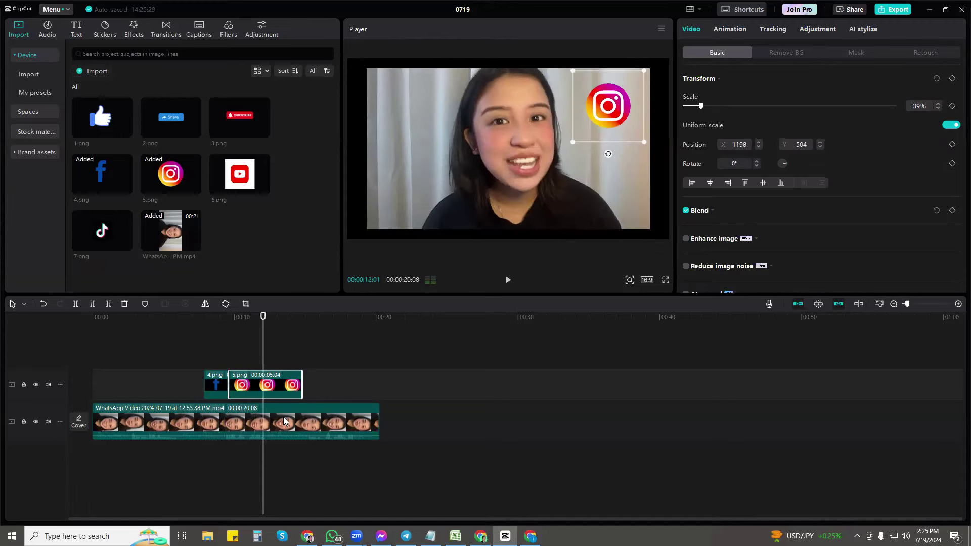
pyautogui.click(284, 423)
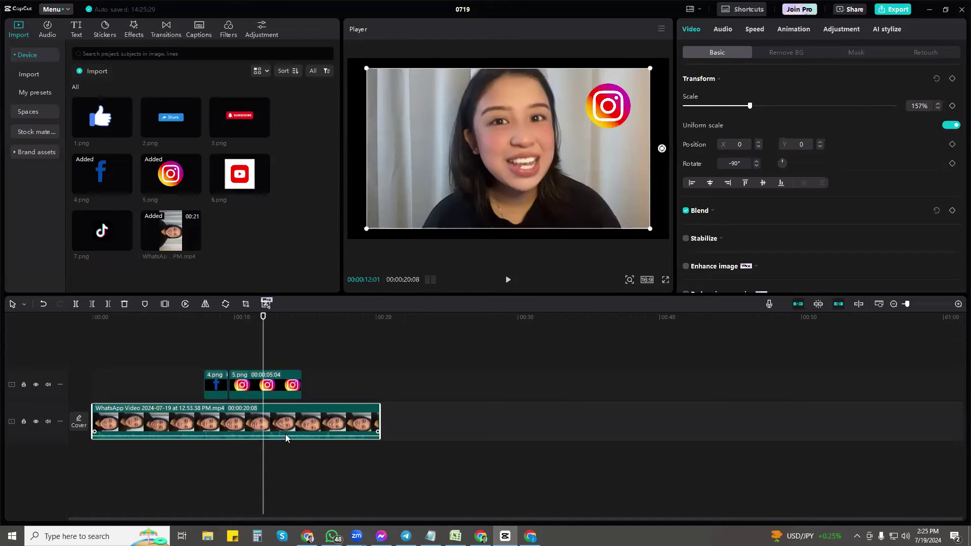
pyautogui.click(232, 319)
pyautogui.moveTo(232, 318); pyautogui.dragTo(244, 319)
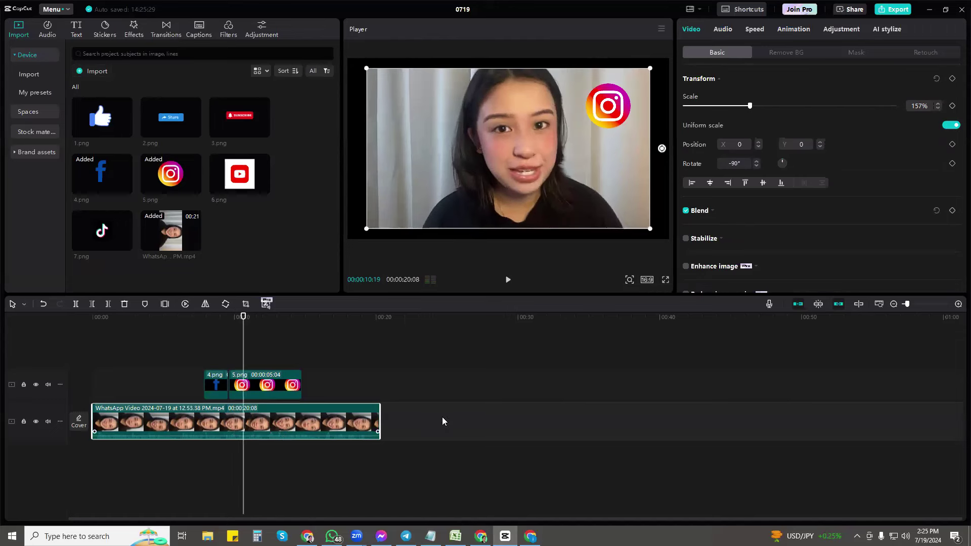
pyautogui.click(912, 303)
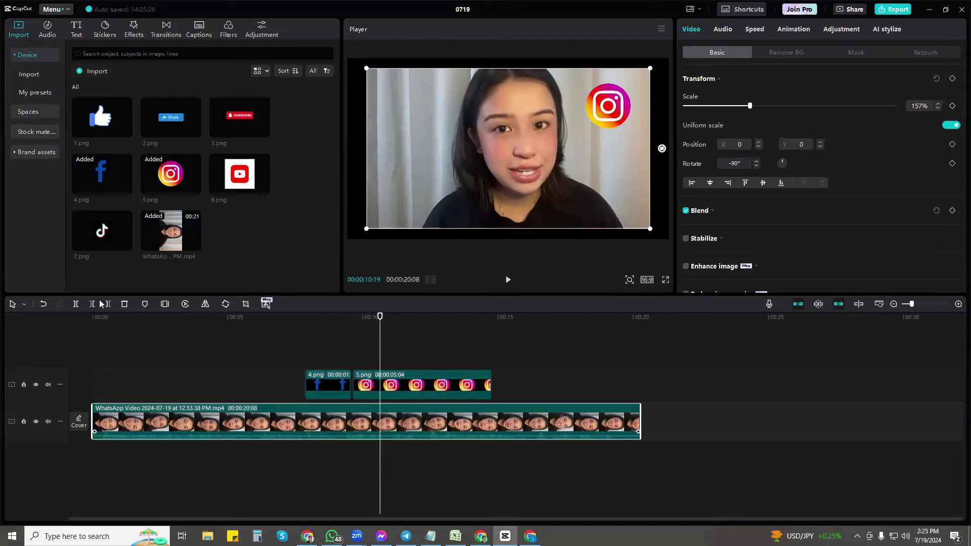
pyautogui.click(77, 304)
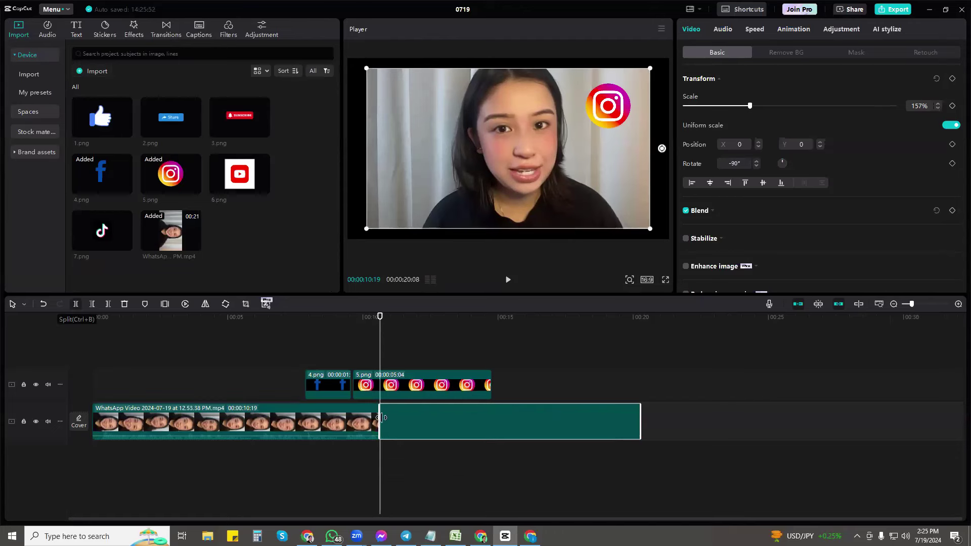
pyautogui.moveTo(386, 415); pyautogui.dragTo(395, 415)
# Play the video across the cut and trim the end of the Instagram clip to a duration of 00:00:02:05
pyautogui.click(370, 323)
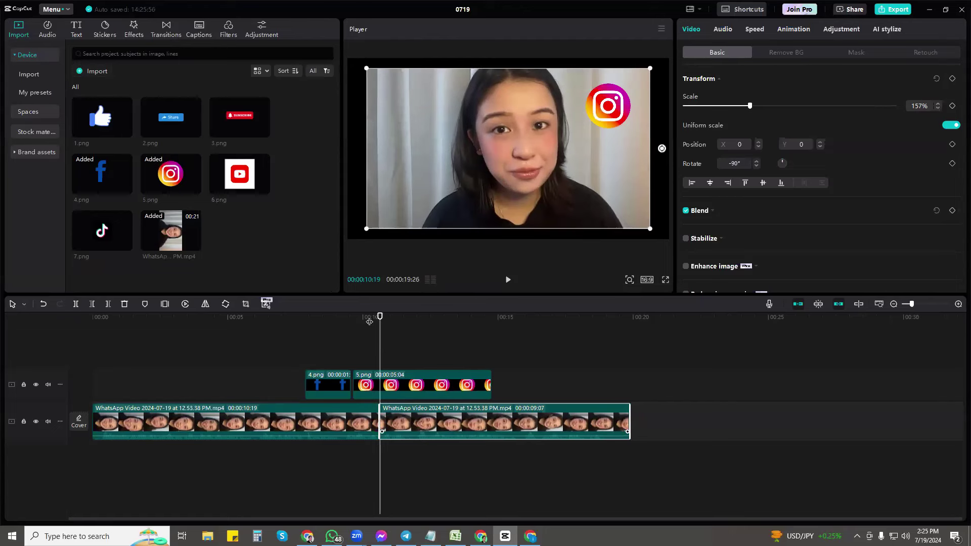
pyautogui.press('space')
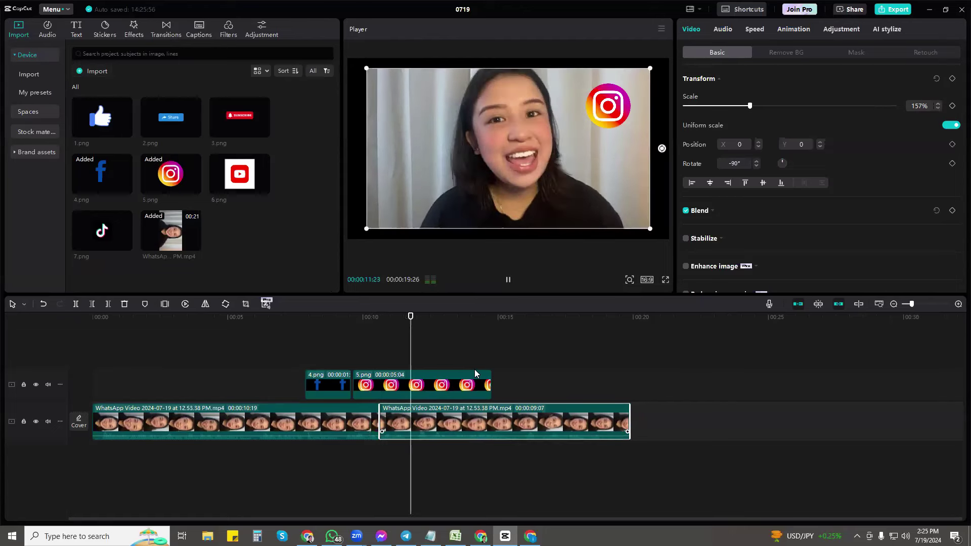
pyautogui.press('space')
pyautogui.moveTo(491, 389); pyautogui.dragTo(409, 387)
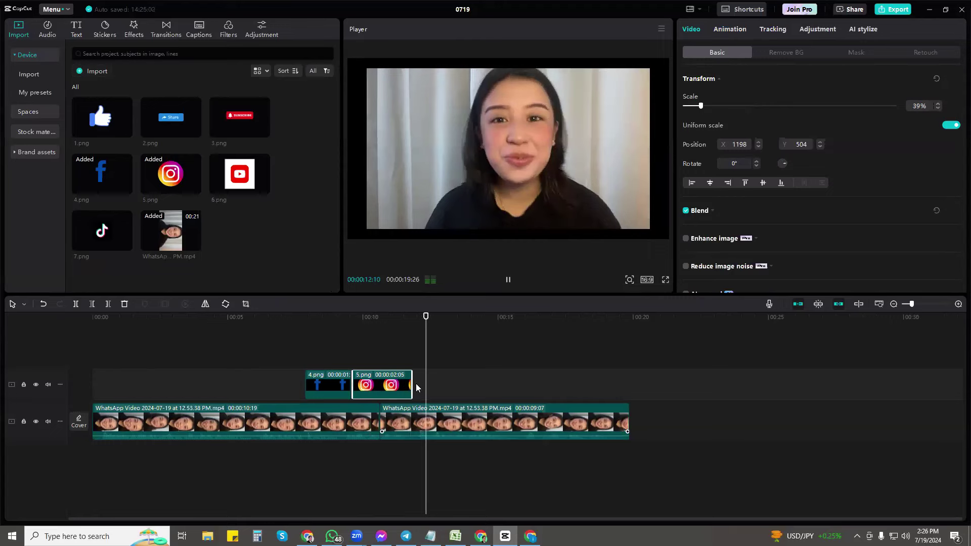
# Place the YouTube icon 6.png on the icon track at about 13 seconds and shrink it to about 42% at about X -954, Y 440
pyautogui.moveTo(218, 180); pyautogui.dragTo(453, 383)
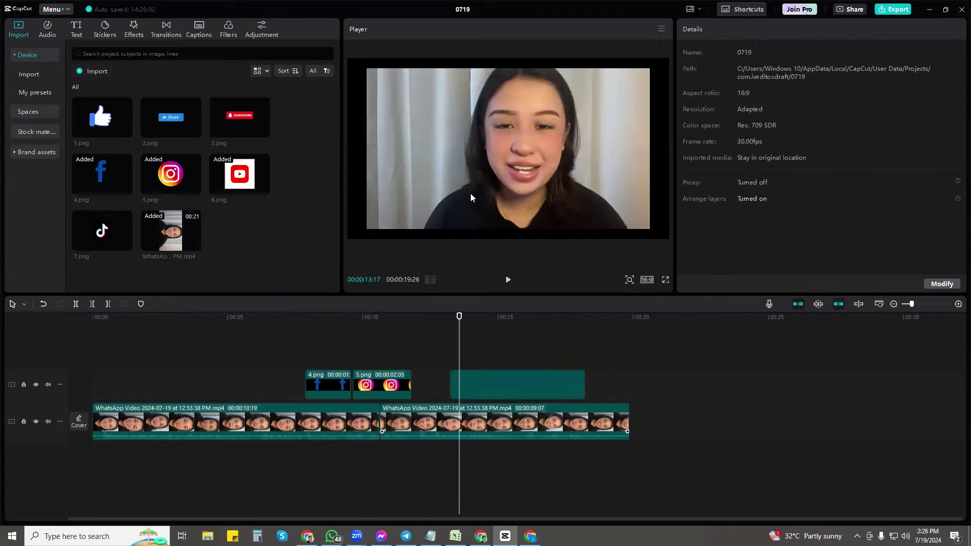
pyautogui.moveTo(599, 239); pyautogui.dragTo(460, 244)
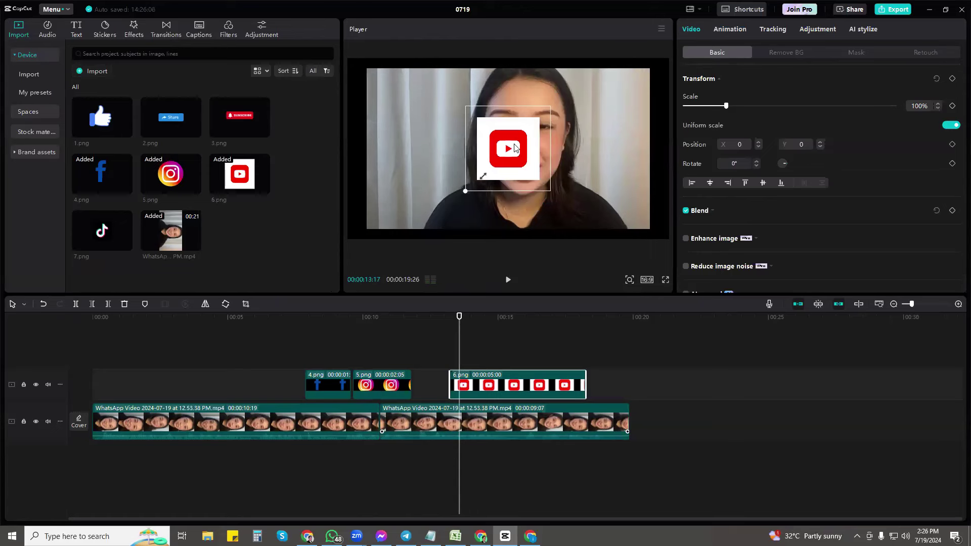
# Play the video from the start of the YouTube clip and trim that clip to a duration of 00:00:02:24
pyautogui.click(449, 316)
pyautogui.press('space')
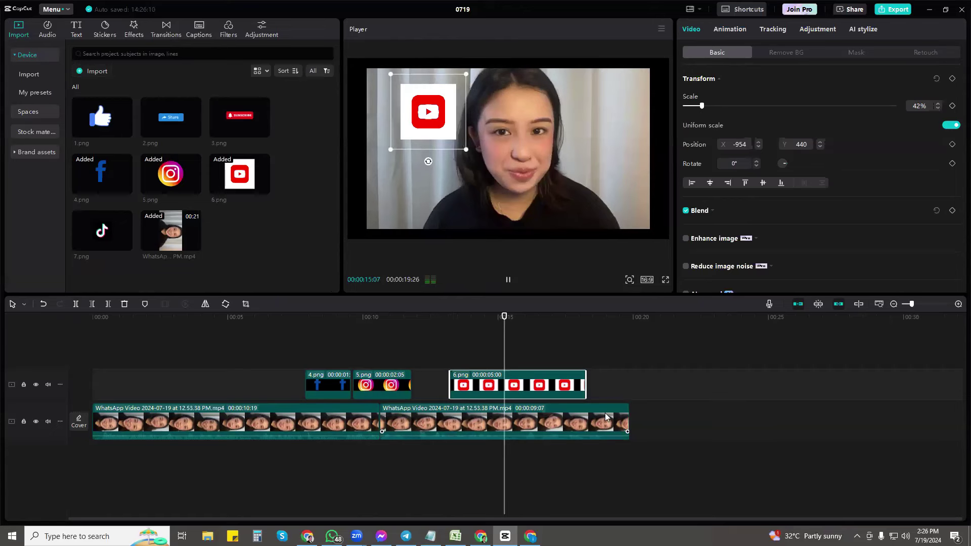
pyautogui.press('space')
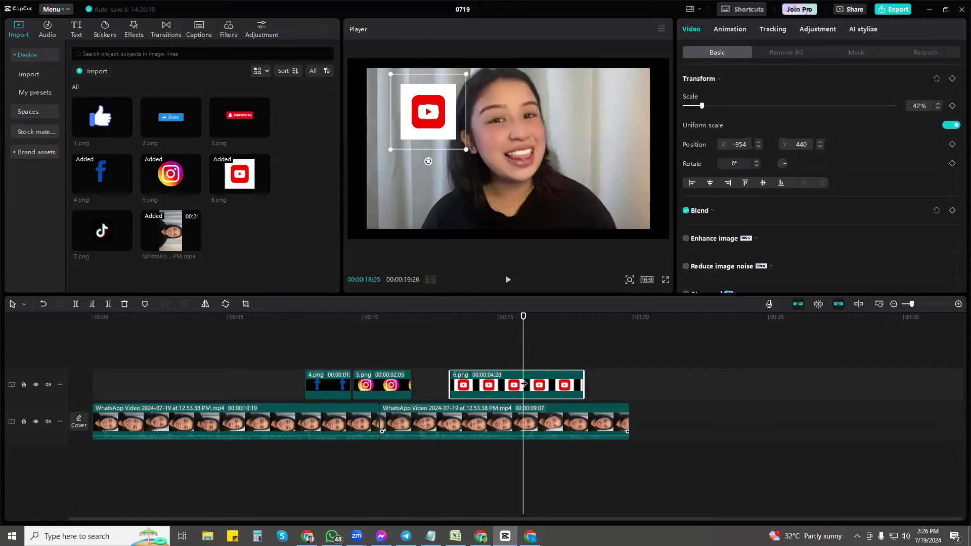
pyautogui.press('w')
pyautogui.click(541, 384)
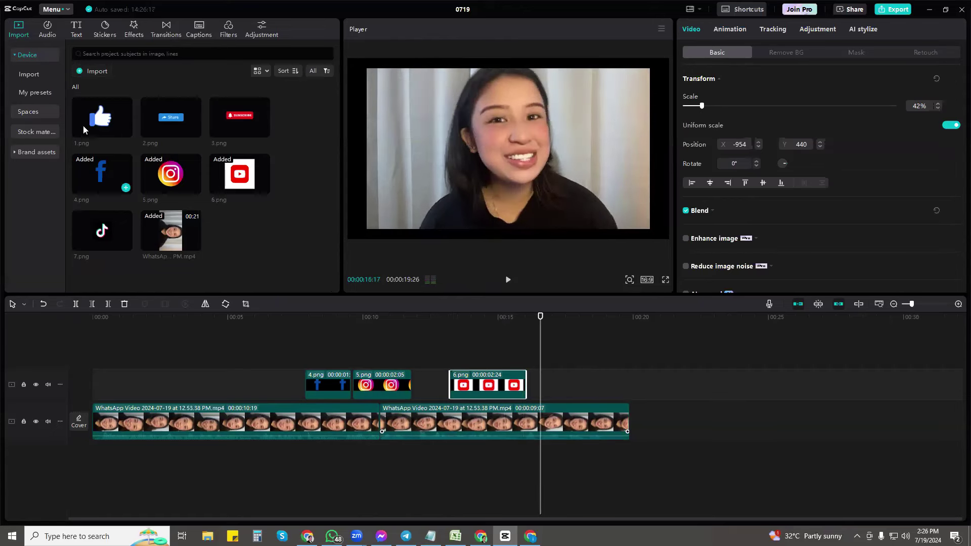
# Fit the thumbs-up icon 1.png between about 16.3 and 17.2 seconds, and shrink it to about 52% at about X -1084, Y 389
pyautogui.moveTo(542, 384); pyautogui.dragTo(535, 385)
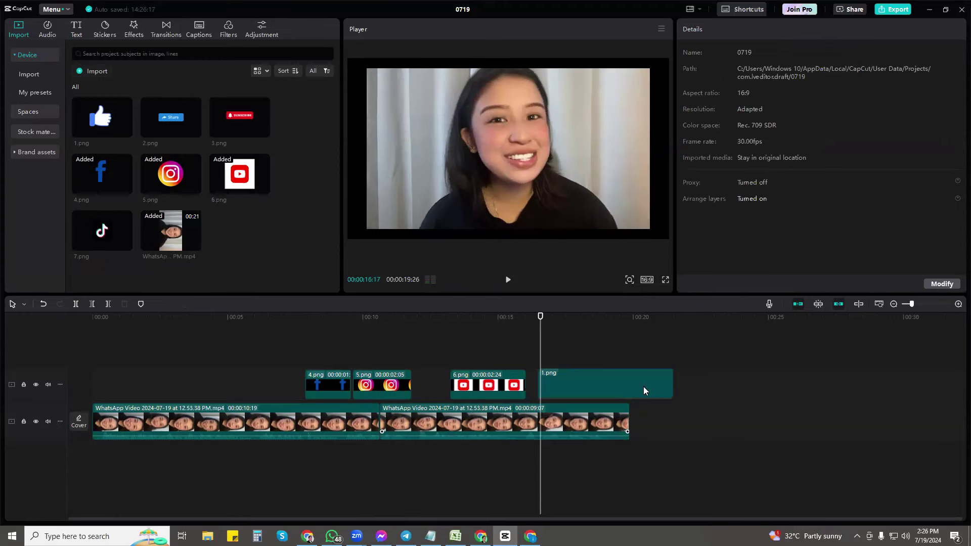
pyautogui.moveTo(671, 387); pyautogui.dragTo(557, 388)
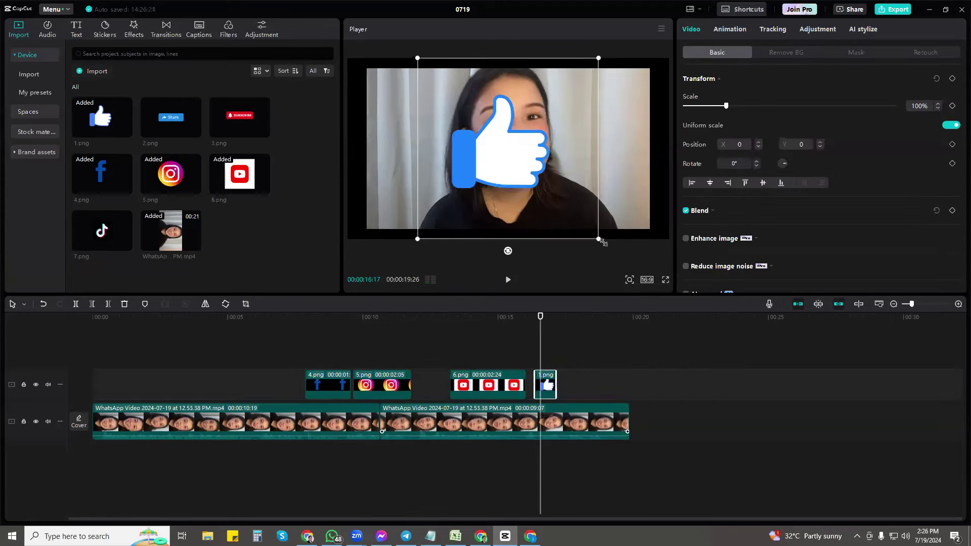
pyautogui.moveTo(602, 242); pyautogui.dragTo(419, 122)
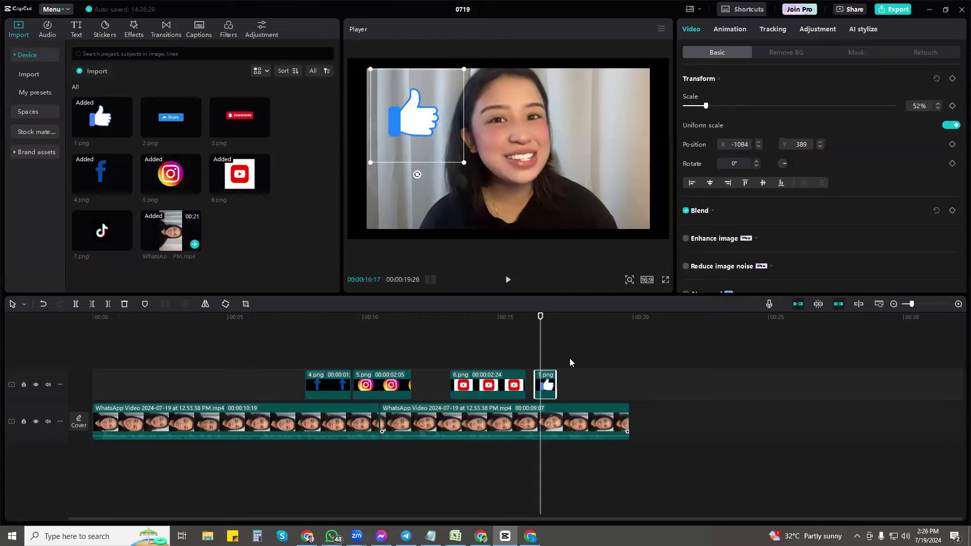
# Add a short clip of the Subscribe image 3.png right after the thumbs-up, scaled to about 59% at about X 36, Y -736
pyautogui.click(551, 318)
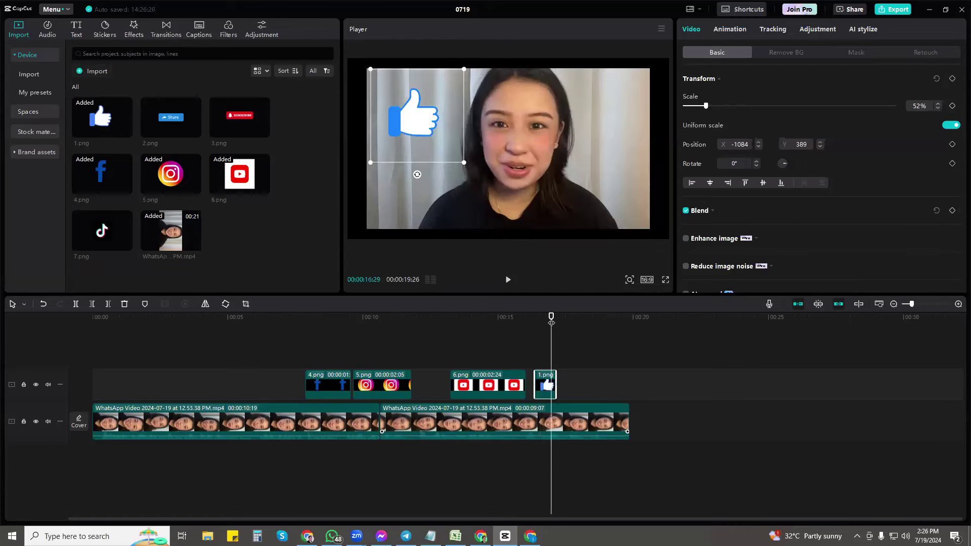
pyautogui.moveTo(551, 322); pyautogui.dragTo(573, 319)
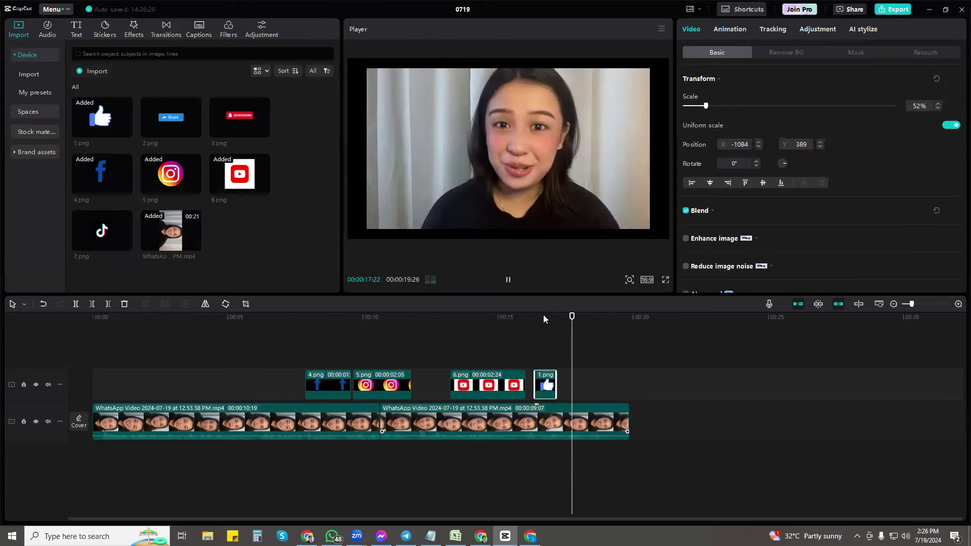
pyautogui.moveTo(241, 128); pyautogui.dragTo(682, 407)
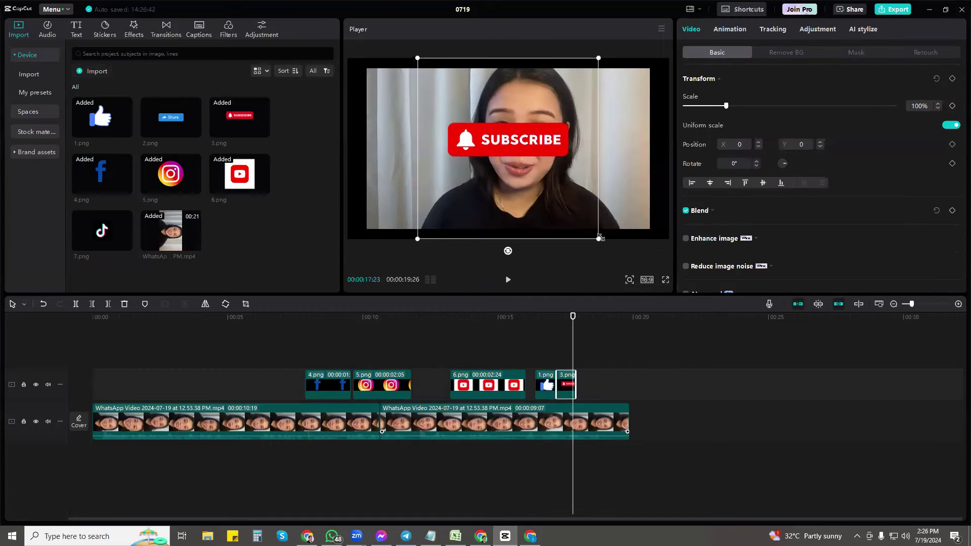
pyautogui.moveTo(599, 239); pyautogui.dragTo(562, 202)
pyautogui.moveTo(527, 146); pyautogui.dragTo(530, 207)
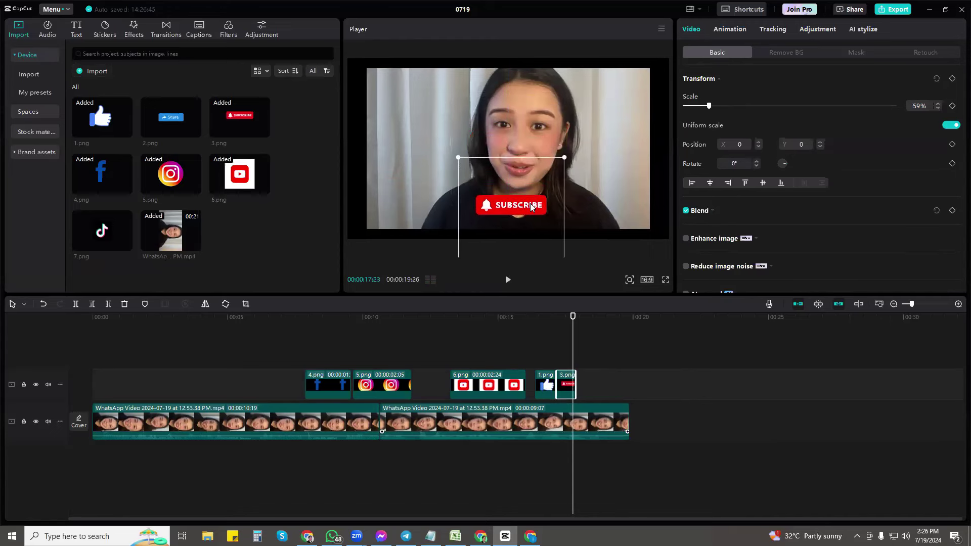
# Add a short clip of the Share image 2.png right after the Subscribe clip, scaled to about 51% at about X 1153, Y 121
pyautogui.click(567, 319)
pyautogui.press('space')
pyautogui.press('space')
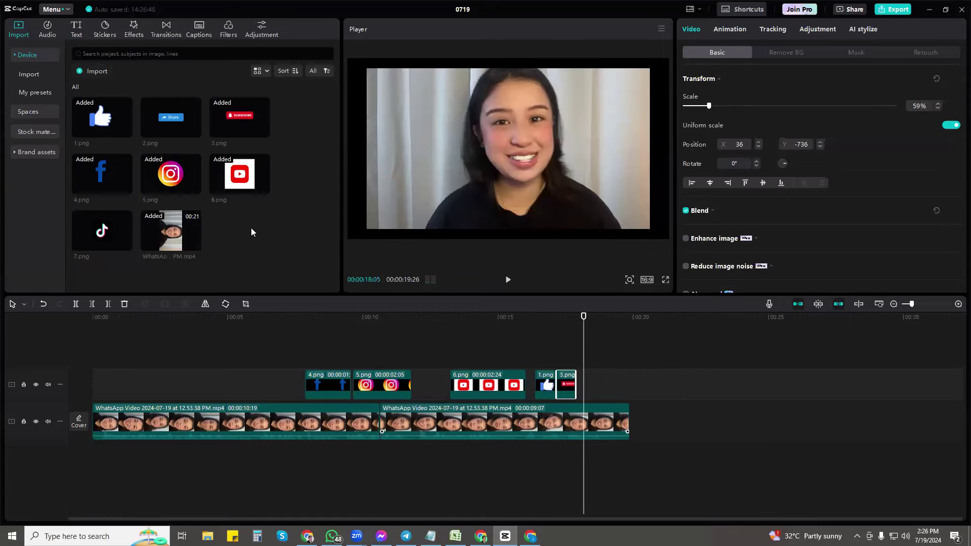
pyautogui.moveTo(176, 133); pyautogui.dragTo(594, 388)
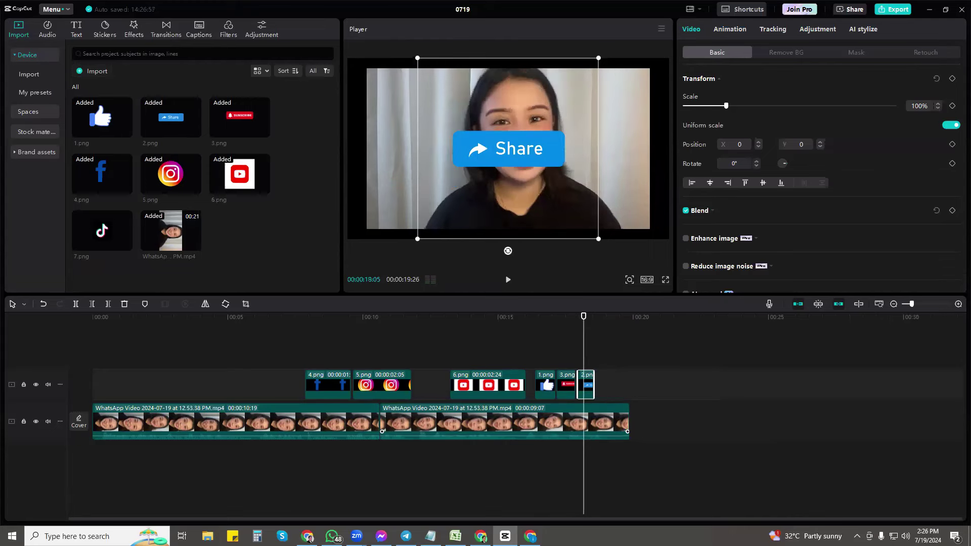
pyautogui.moveTo(417, 239); pyautogui.dragTo(462, 195)
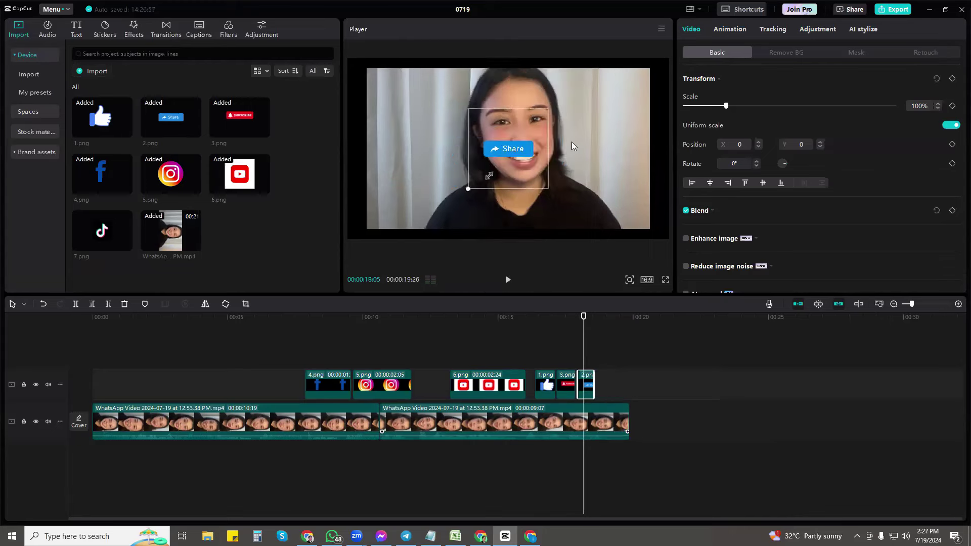
pyautogui.moveTo(506, 150); pyautogui.dragTo(605, 139)
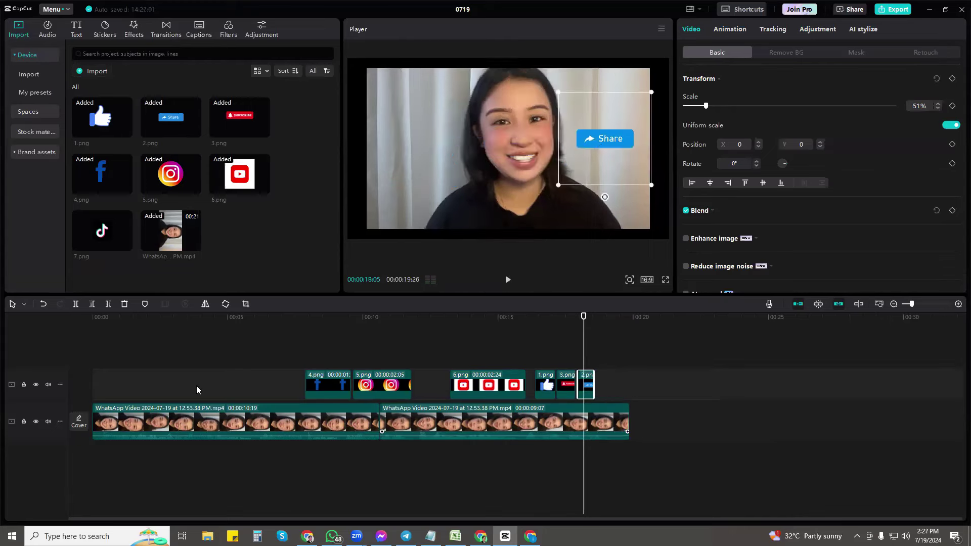
# Move the Facebook clip to start at 00:00:06:18 and place the TikTok icon 7.png on a new track above, starting at about 8 seconds
pyautogui.click(100, 321)
pyautogui.press('space')
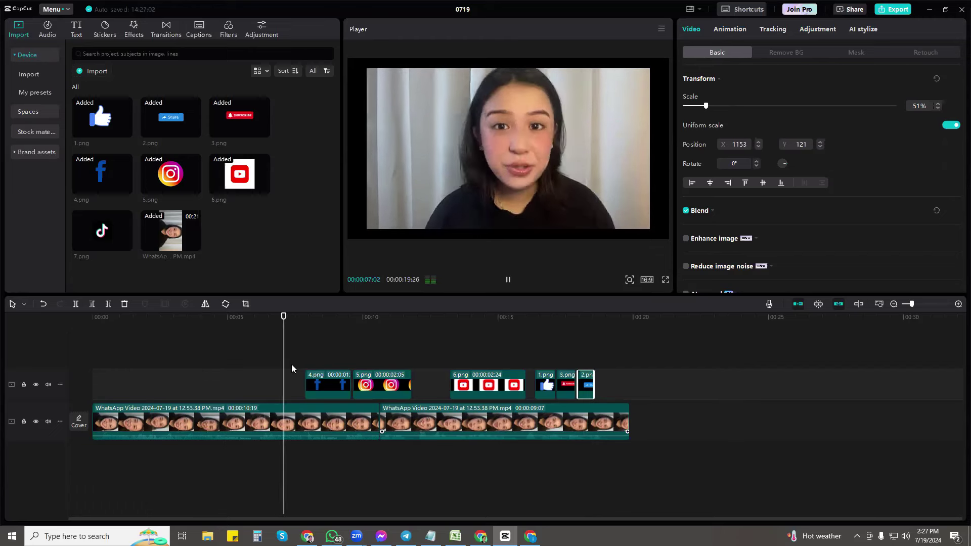
pyautogui.press('space')
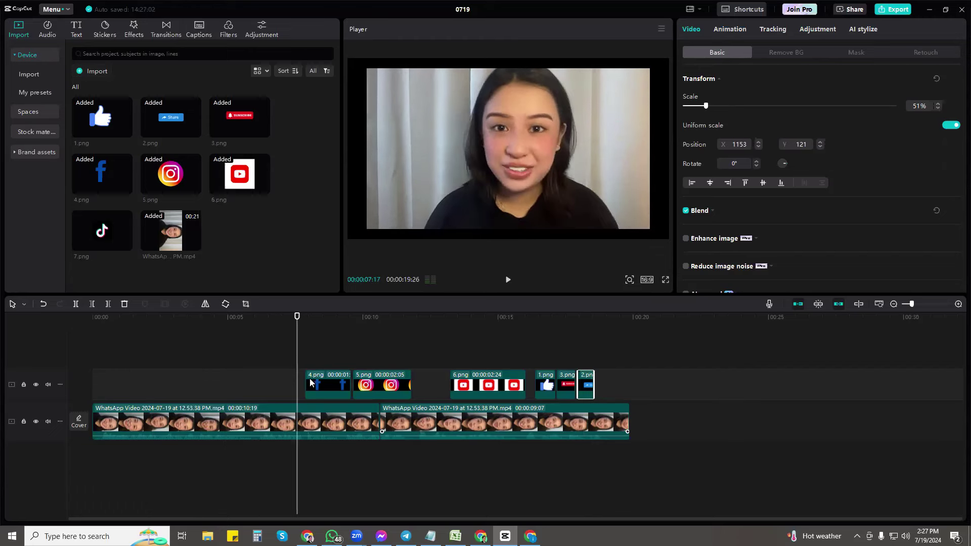
pyautogui.moveTo(316, 384); pyautogui.dragTo(287, 385)
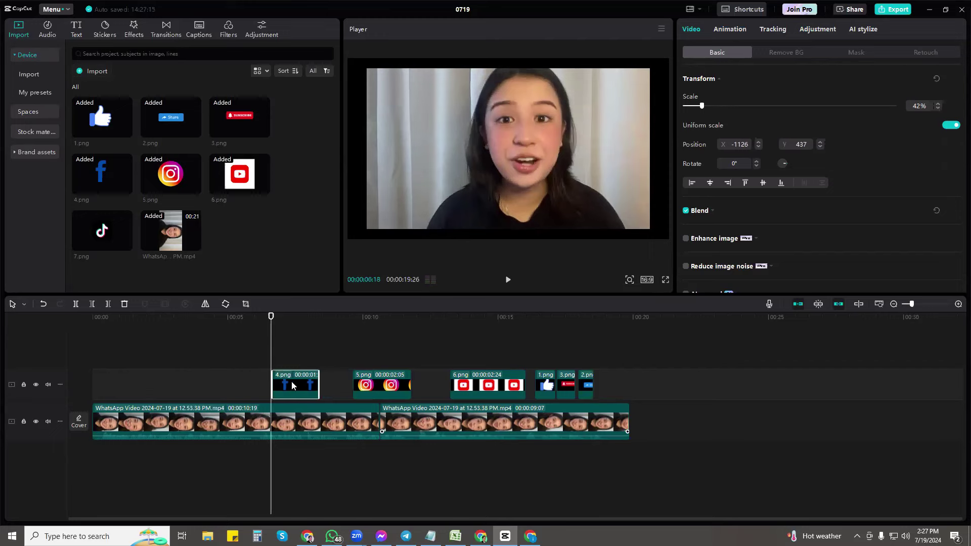
pyautogui.moveTo(164, 258); pyautogui.dragTo(362, 370)
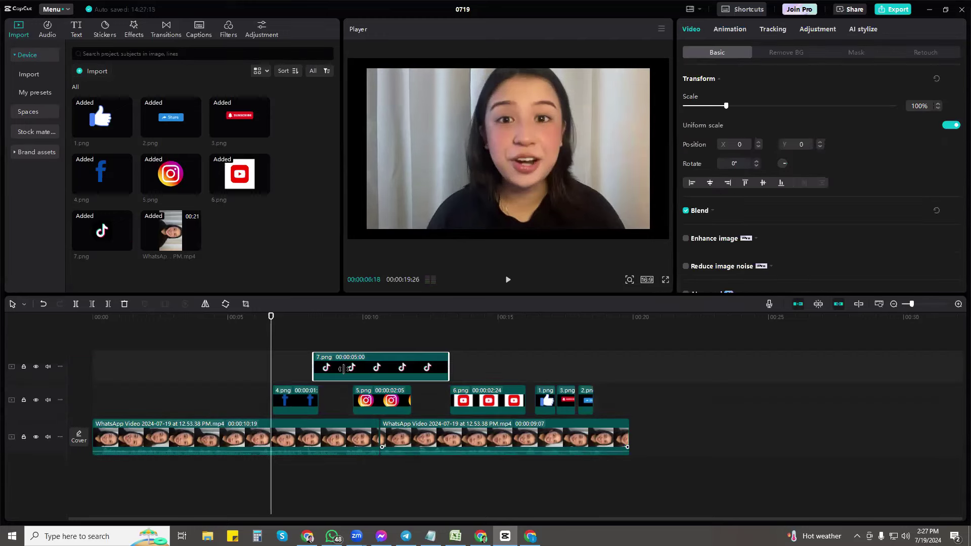
# Trim the TikTok and Facebook clips to about 1.2 seconds each and fit TikTok between the Facebook and Instagram clips on their track
pyautogui.press('w')
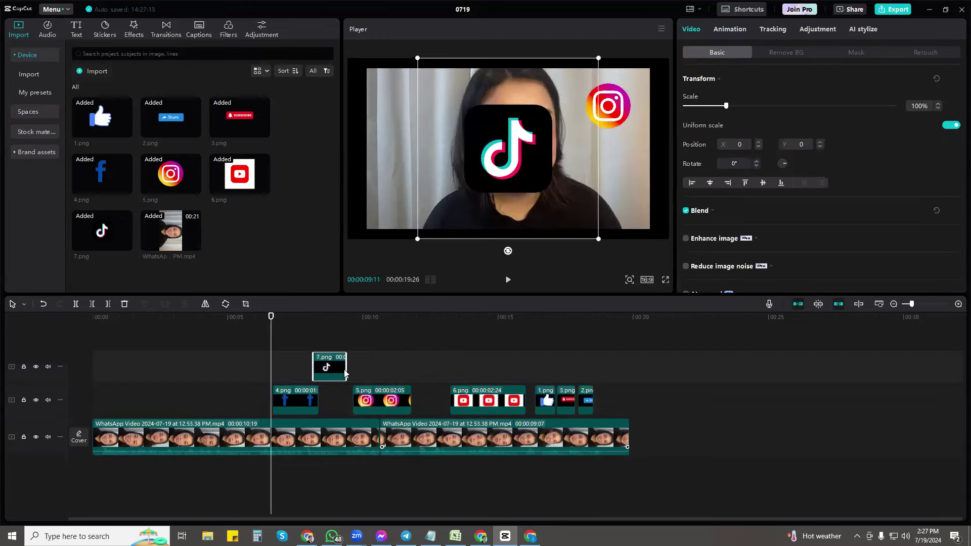
pyautogui.click(309, 405)
pyautogui.press('w')
pyautogui.moveTo(326, 368); pyautogui.dragTo(317, 395)
# Shrink the TikTok icon to about 47% and place it beside the speaker's head at about X 1208, Y 404
pyautogui.press('space')
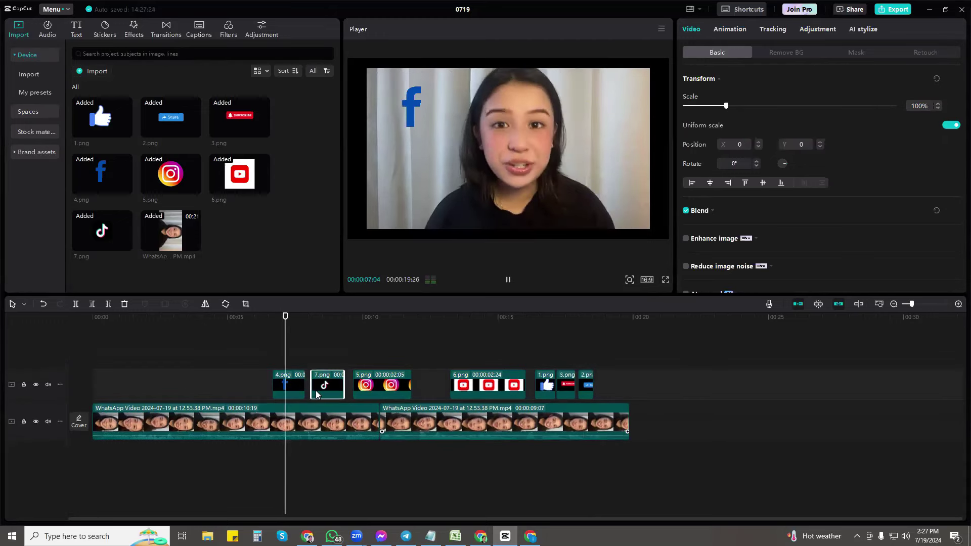
pyautogui.press('space')
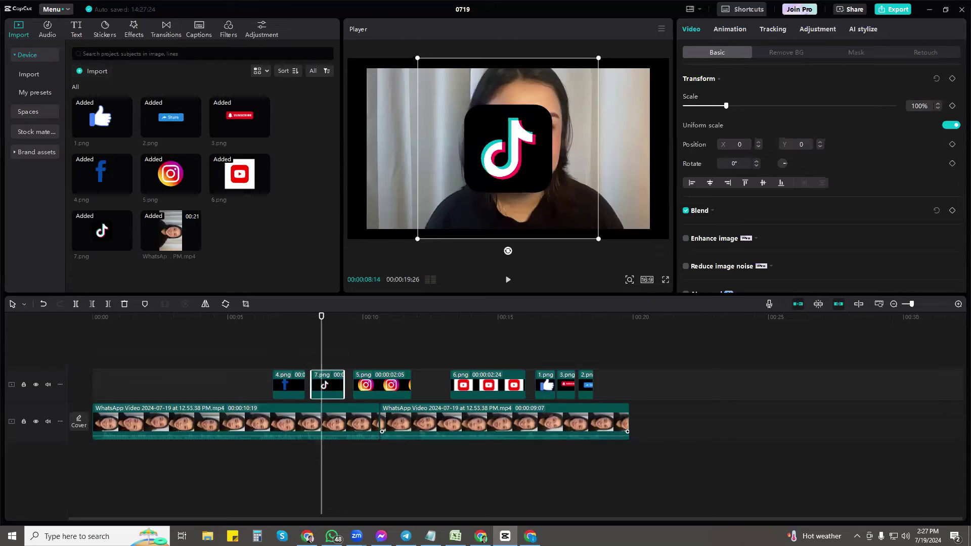
pyautogui.moveTo(599, 239); pyautogui.dragTo(551, 191)
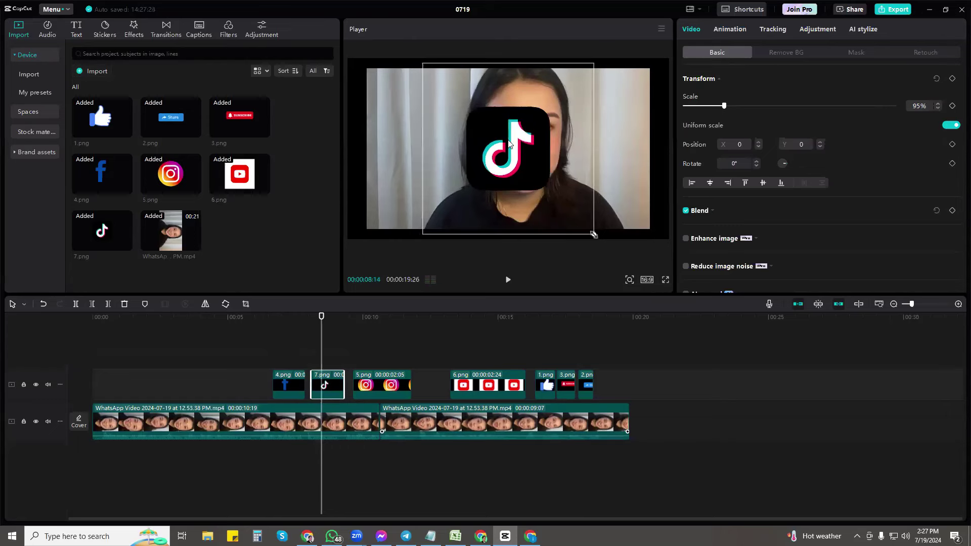
pyautogui.moveTo(501, 148); pyautogui.dragTo(602, 114)
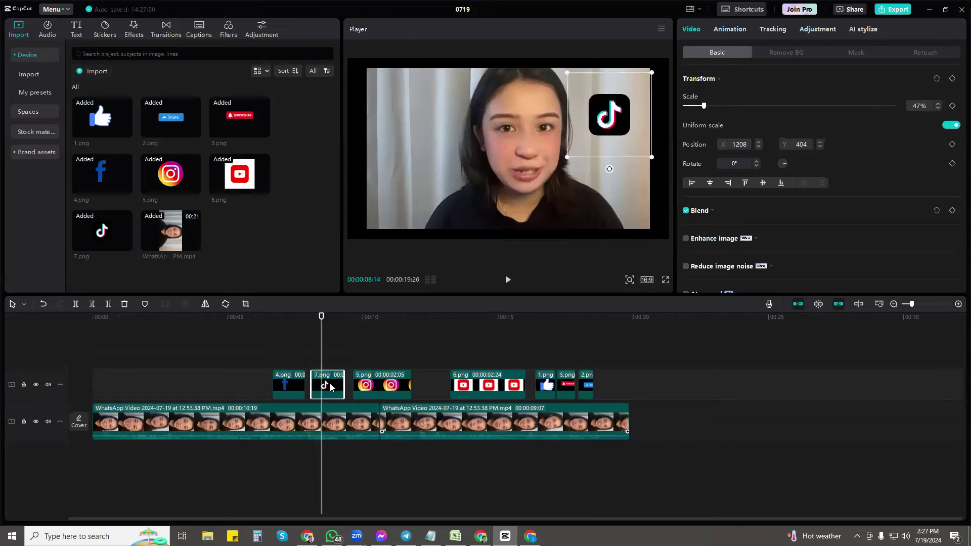
# Stack the TikTok clip on a new track directly above the Facebook clip and play the video from 00:00:06:21
pyautogui.moveTo(301, 356); pyautogui.dragTo(291, 354)
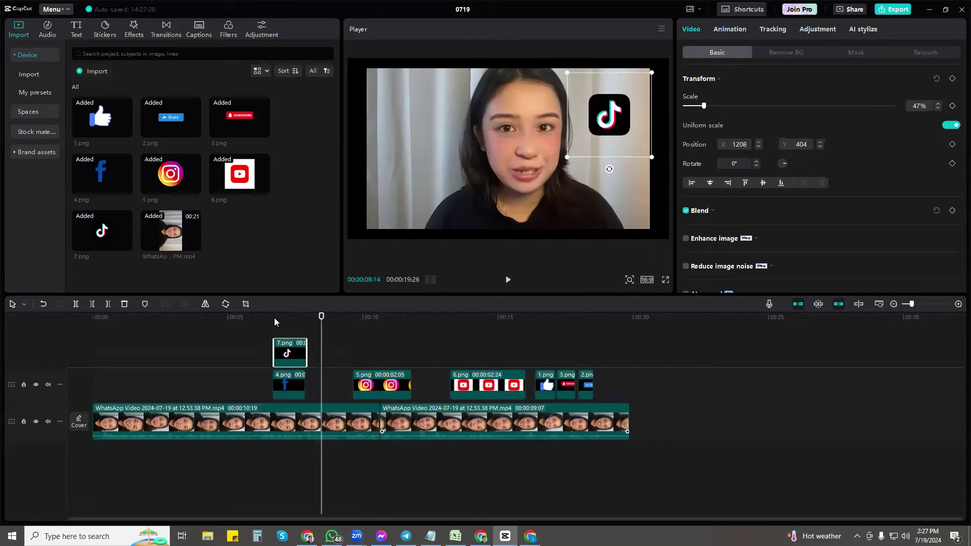
pyautogui.click(274, 319)
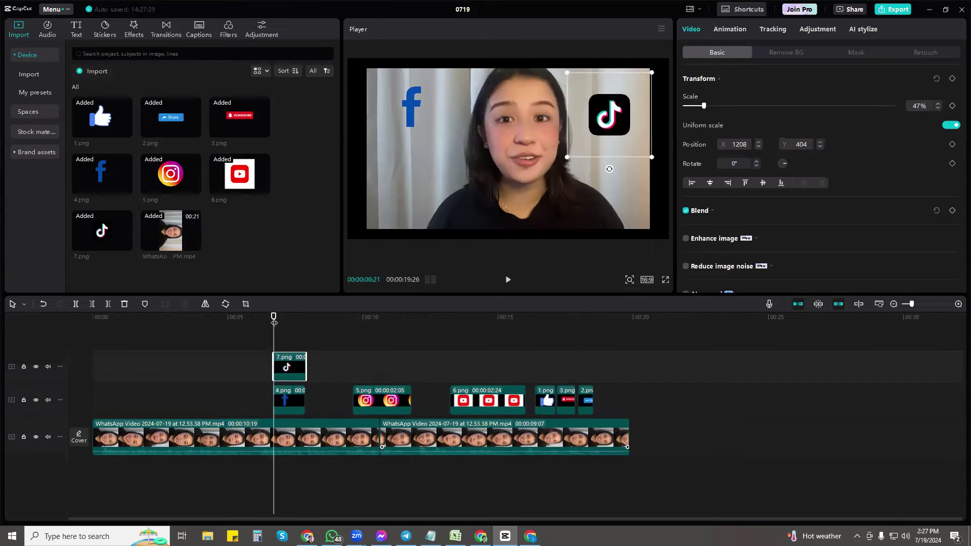
pyautogui.press('space')
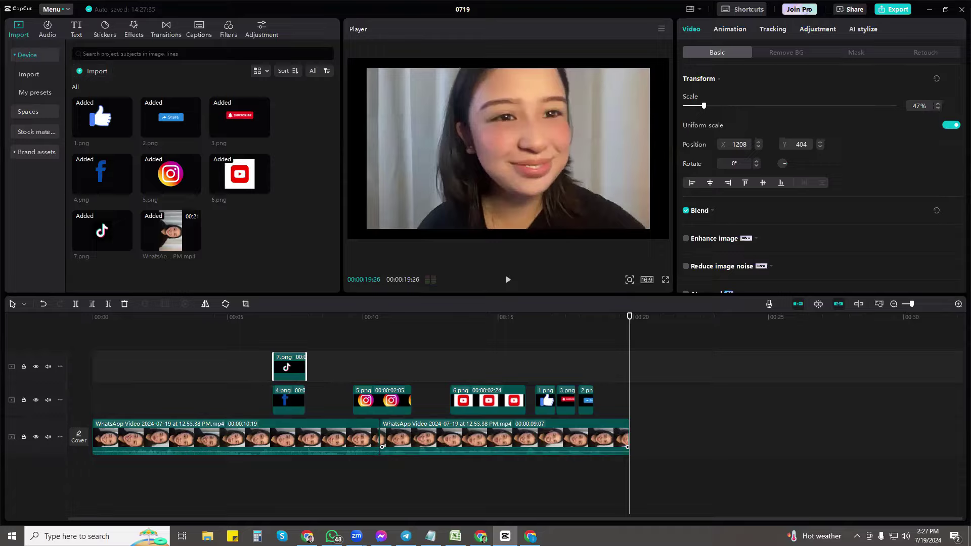
# Switch to the Canva presentation in the browser and go past the video editing tools to the Extra slide on page 32
pyautogui.hotkey('alt', 'Tab')
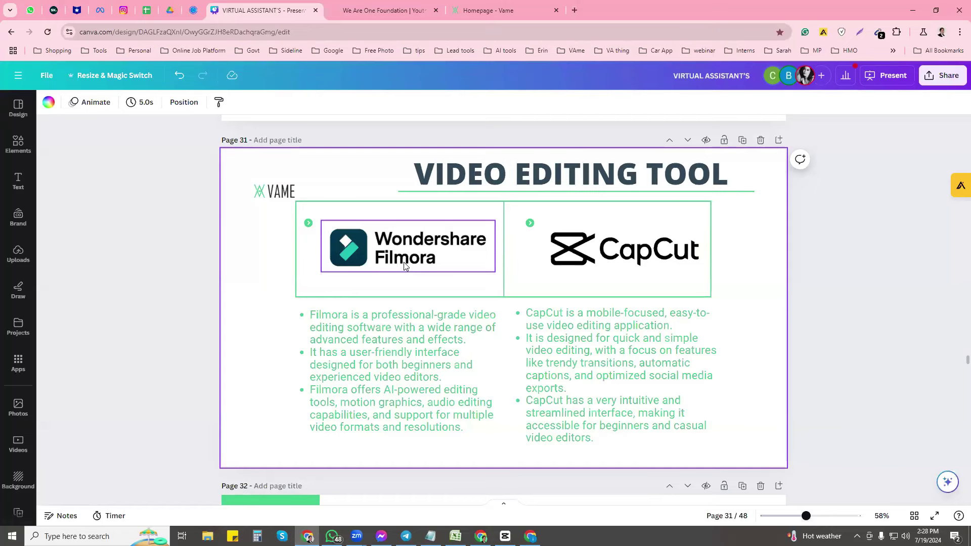
pyautogui.scroll(-6, 413, 332)
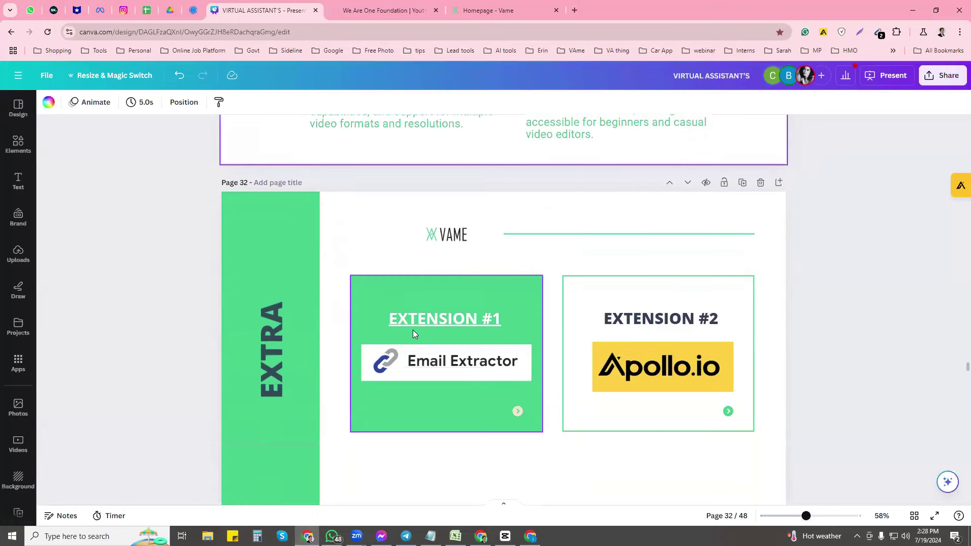
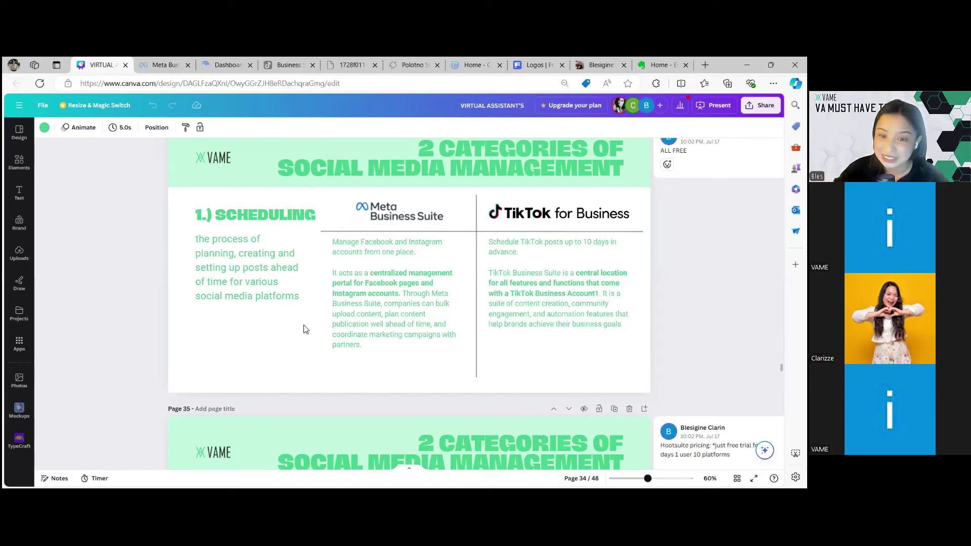
# Switch to Meta Business Suite and examine the home page of BC Social Media Works and its business account list
pyautogui.click(143, 65)
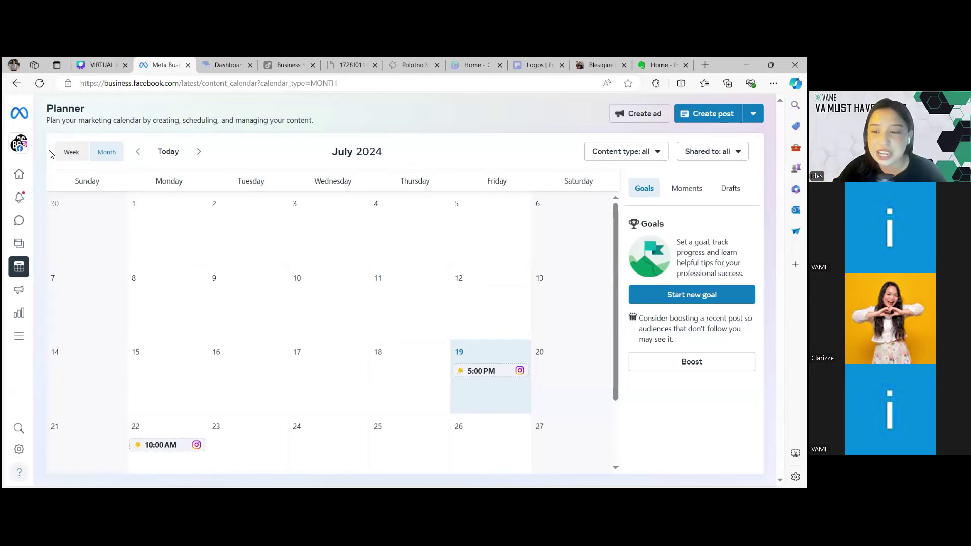
pyautogui.moveTo(22, 177)
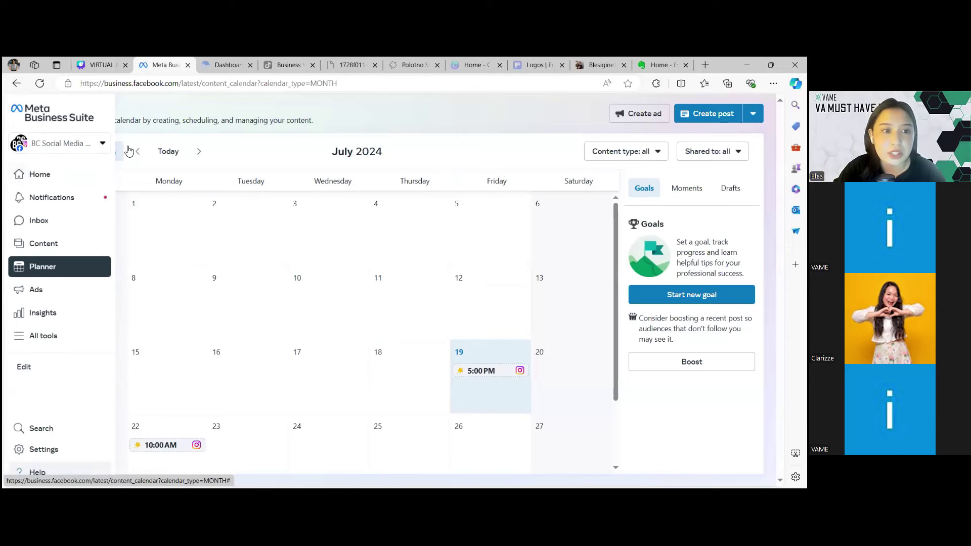
pyautogui.click(19, 177)
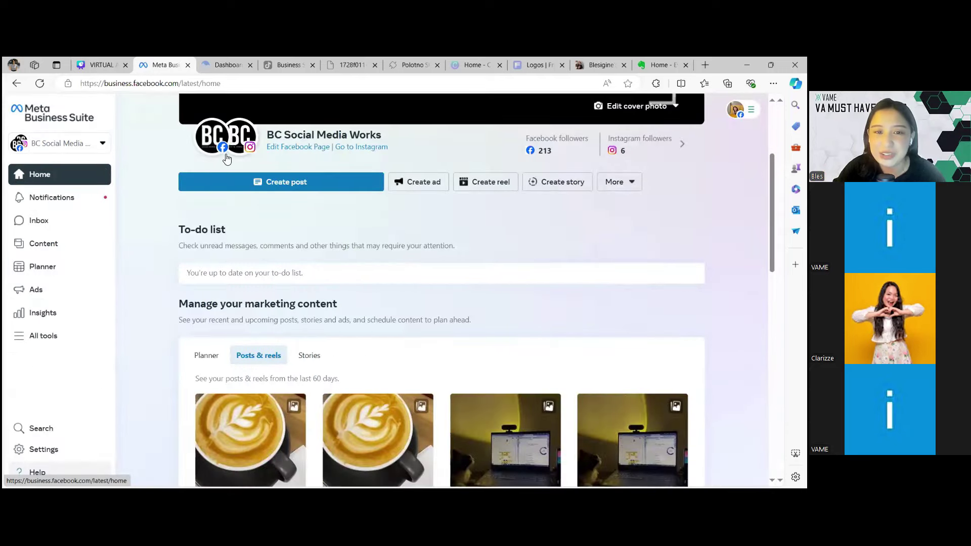
pyautogui.scroll(3, 568, 289)
pyautogui.scroll(-2, 541, 351)
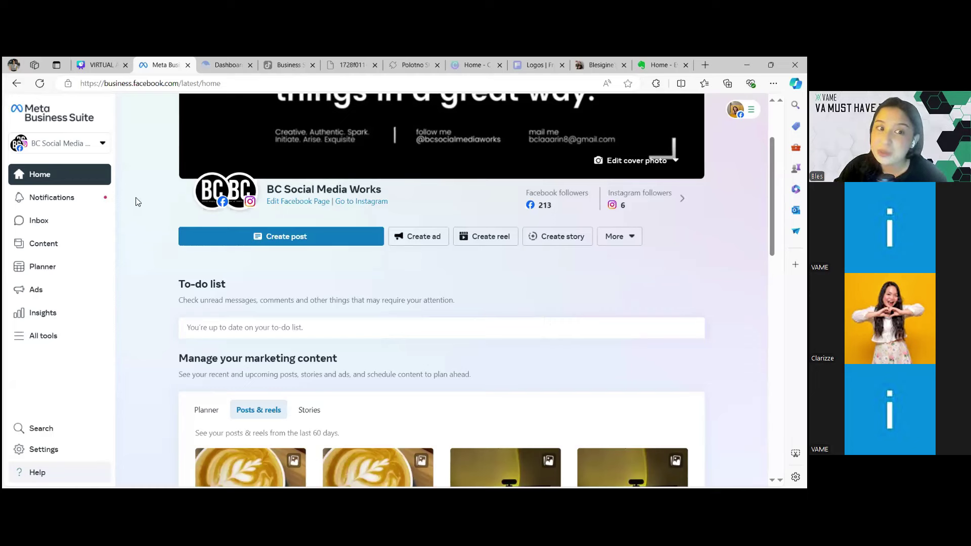
pyautogui.click(104, 147)
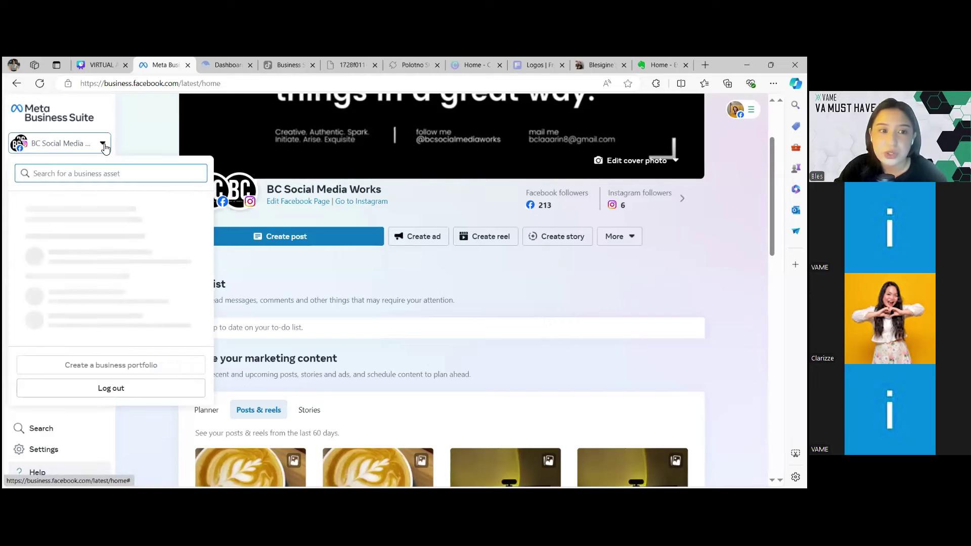
pyautogui.click(103, 146)
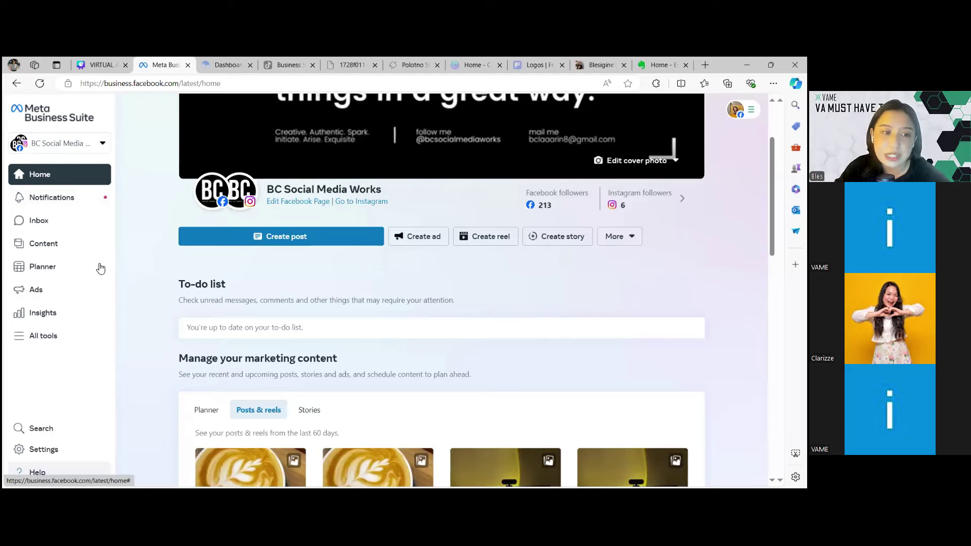
# View the content Planner by month and go back to June 2024
pyautogui.click(46, 274)
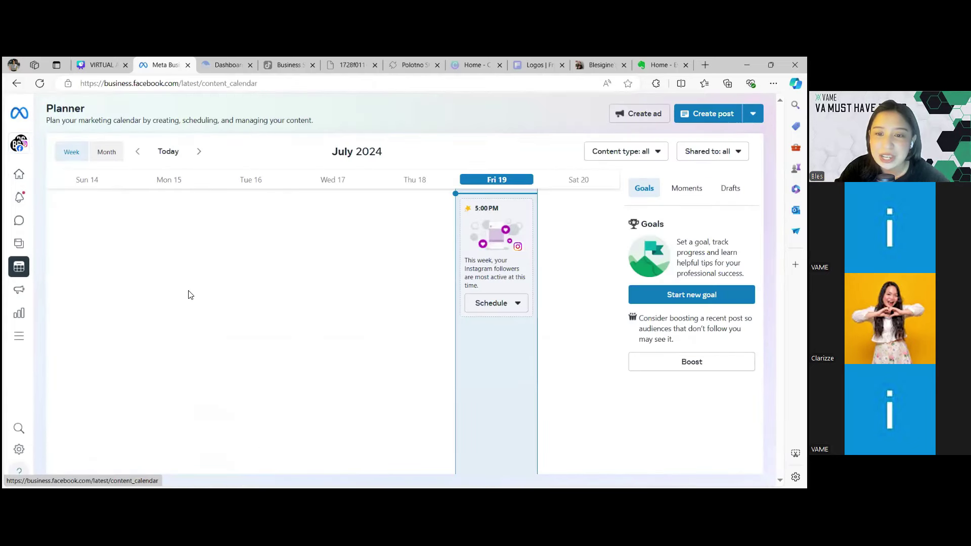
pyautogui.click(107, 154)
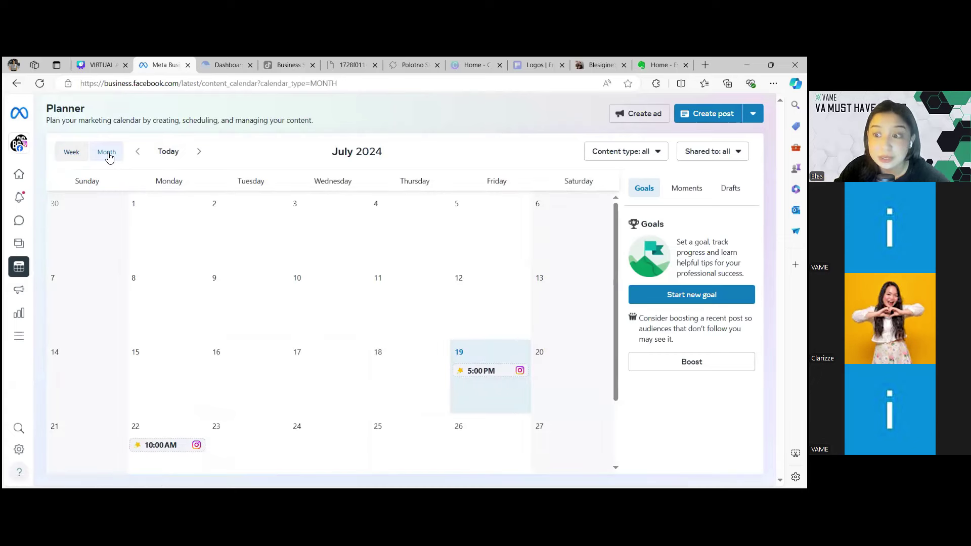
pyautogui.moveTo(482, 374)
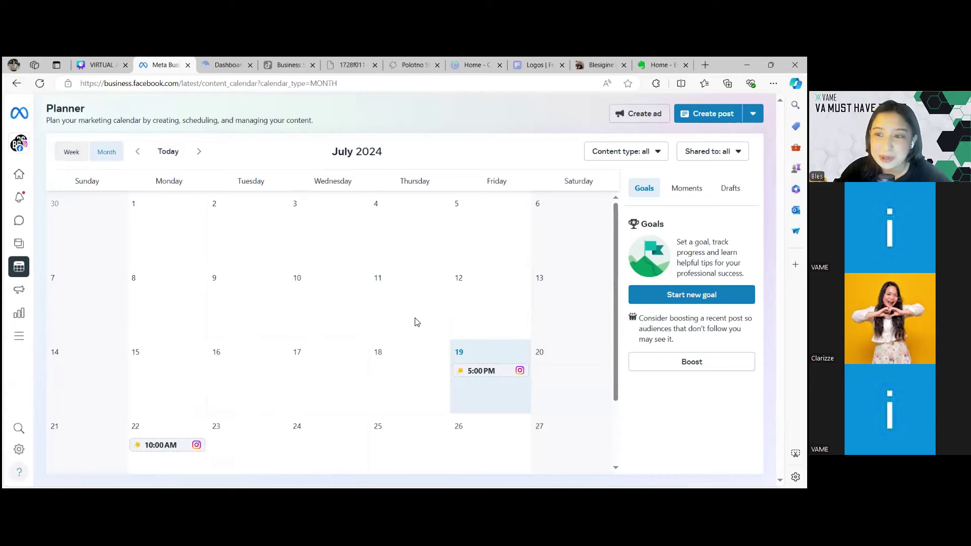
pyautogui.click(139, 153)
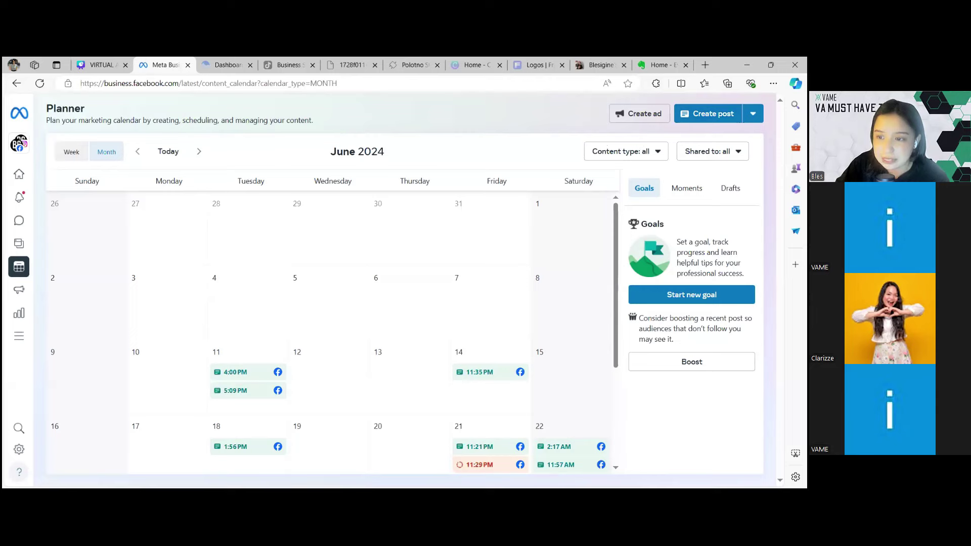
# Start a new post and keep both the BC Social Media Works Facebook page and the bcsocialmediaworkss Instagram account as destinations
pyautogui.click(708, 113)
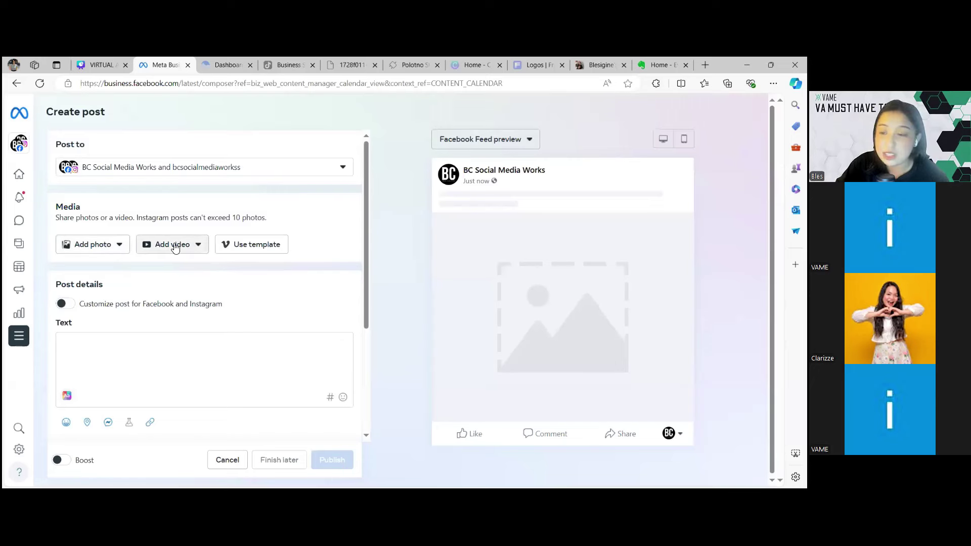
pyautogui.click(344, 174)
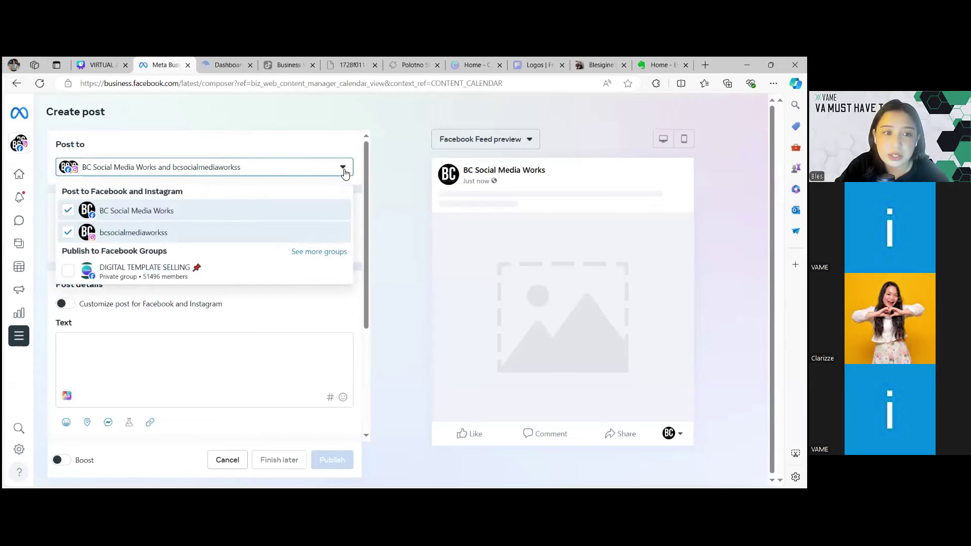
pyautogui.click(68, 234)
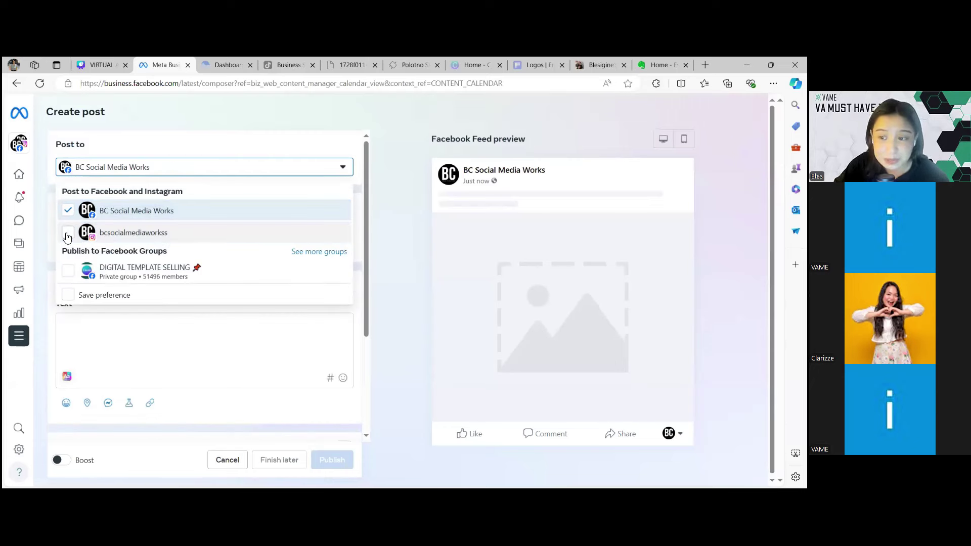
pyautogui.click(67, 235)
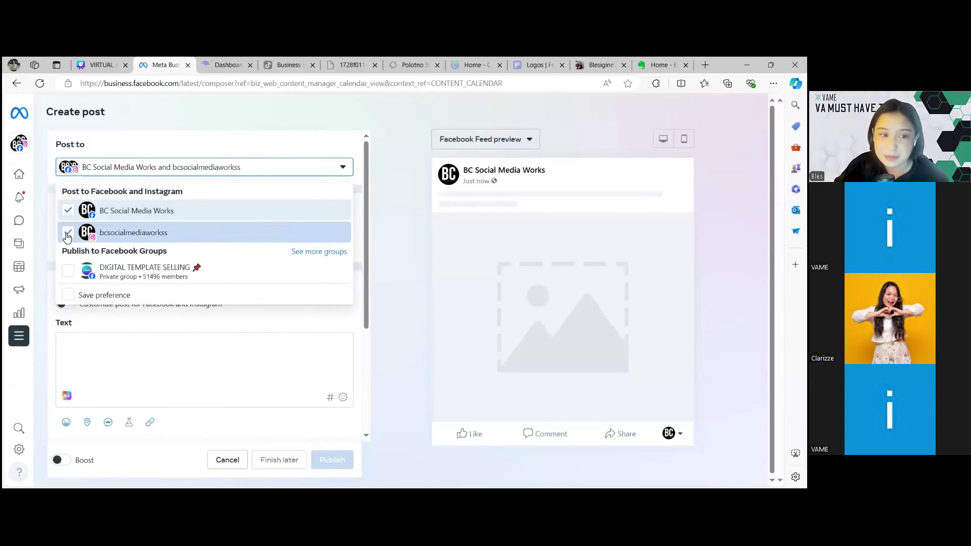
pyautogui.click(343, 170)
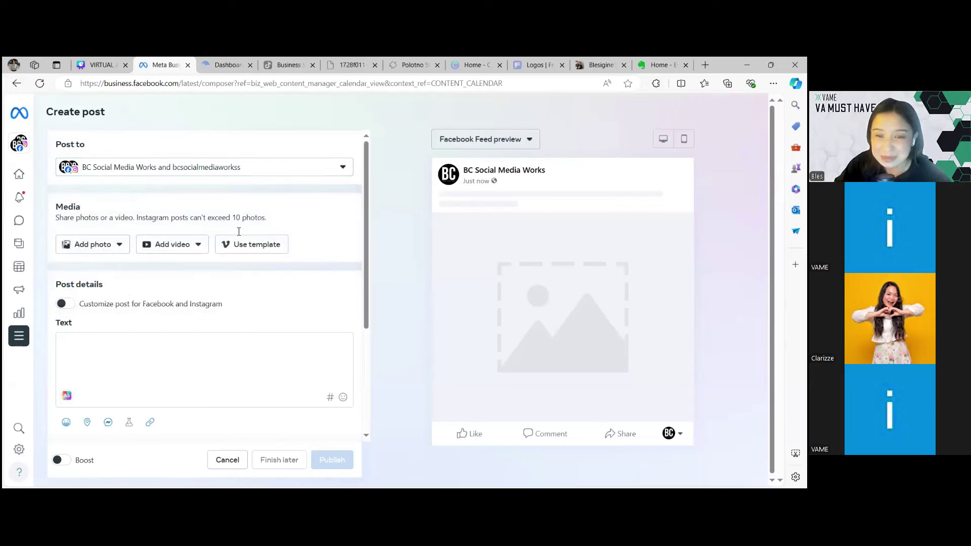
# Turn on date and time scheduling for the new post
pyautogui.click(152, 355)
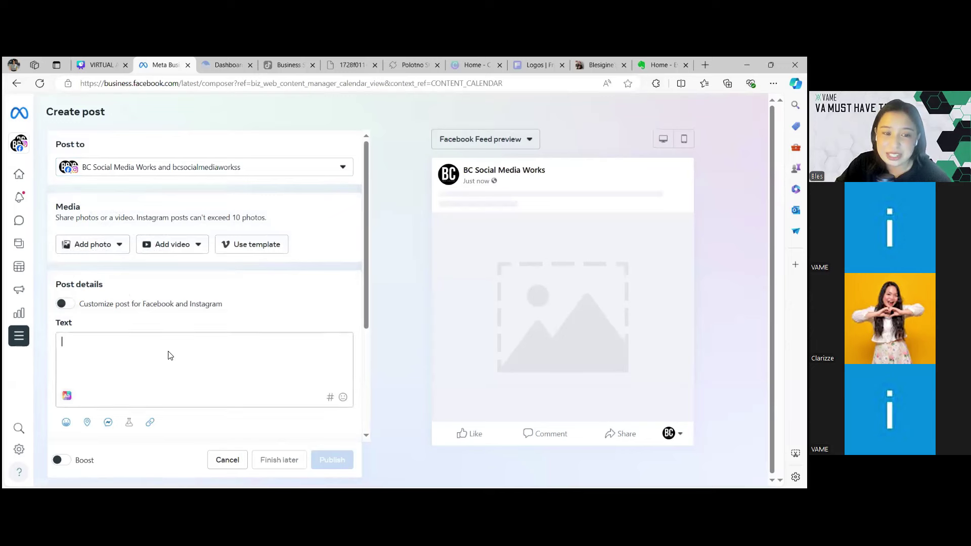
pyautogui.scroll(-2, 176, 361)
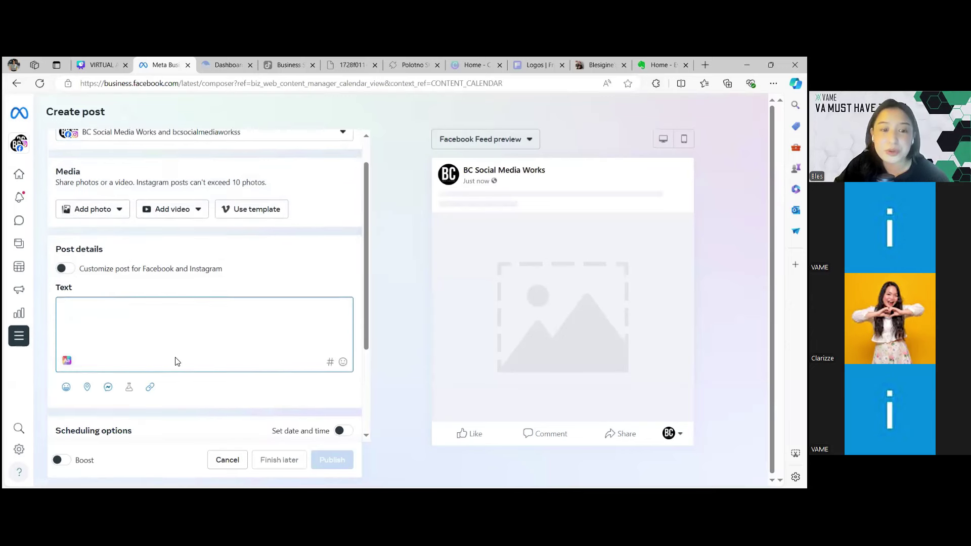
pyautogui.scroll(-1, 177, 360)
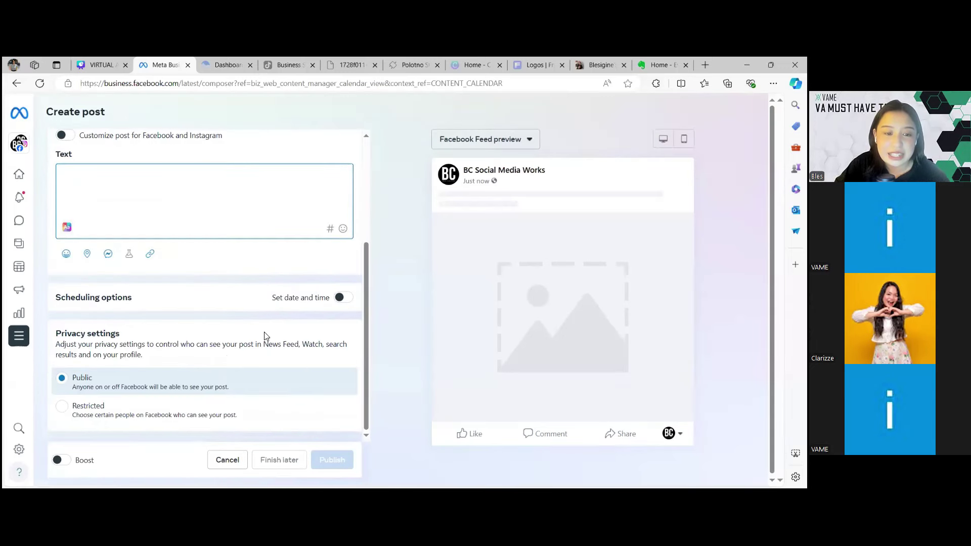
pyautogui.click(342, 298)
pyautogui.scroll(-1, 347, 301)
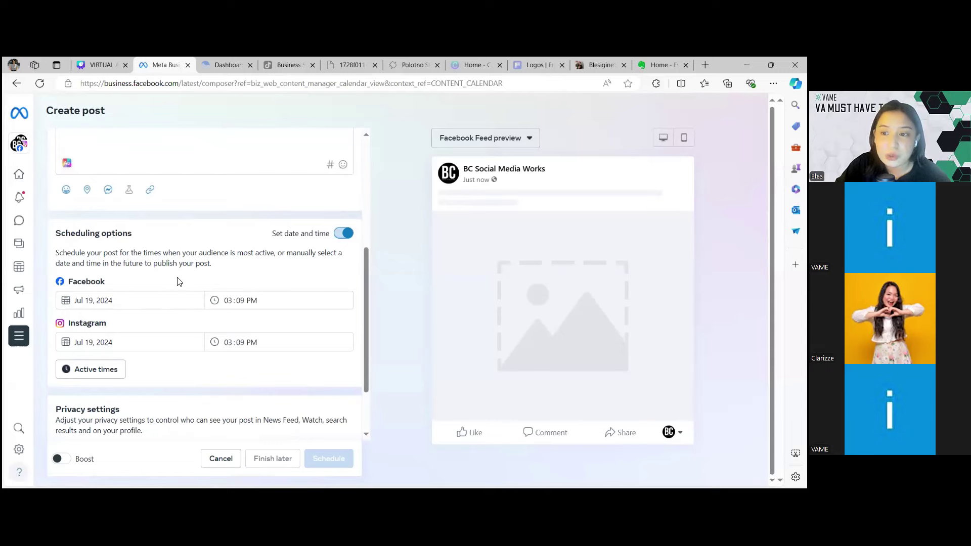
# Add the photo Canva-Logo-Turquoise-1080 from the ppt folder to the post
pyautogui.scroll(4, 178, 280)
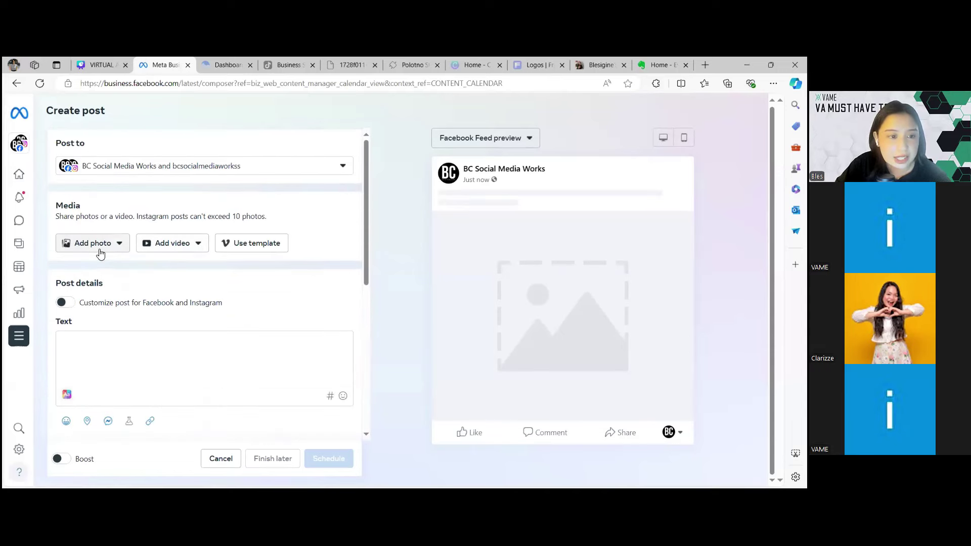
pyautogui.click(97, 249)
pyautogui.click(107, 269)
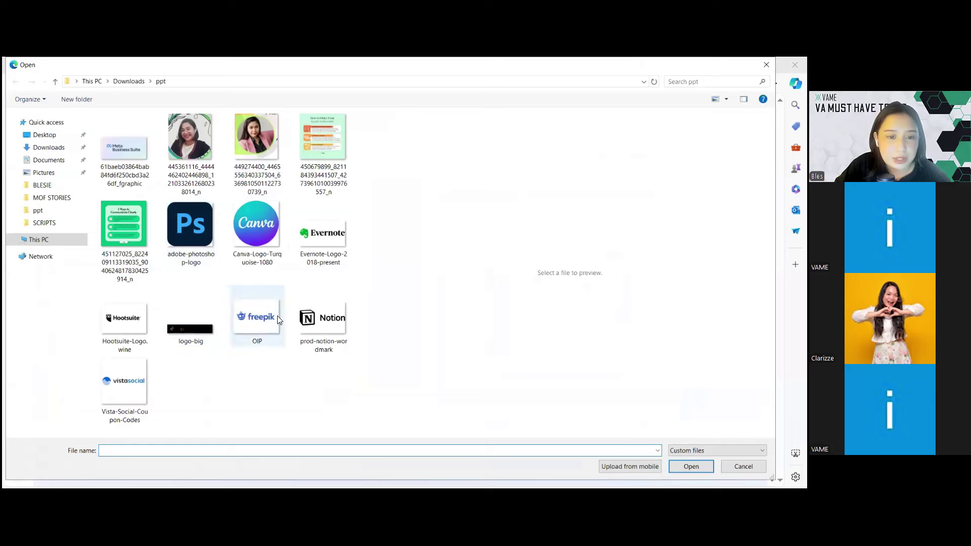
pyautogui.click(272, 242)
pyautogui.press('Return')
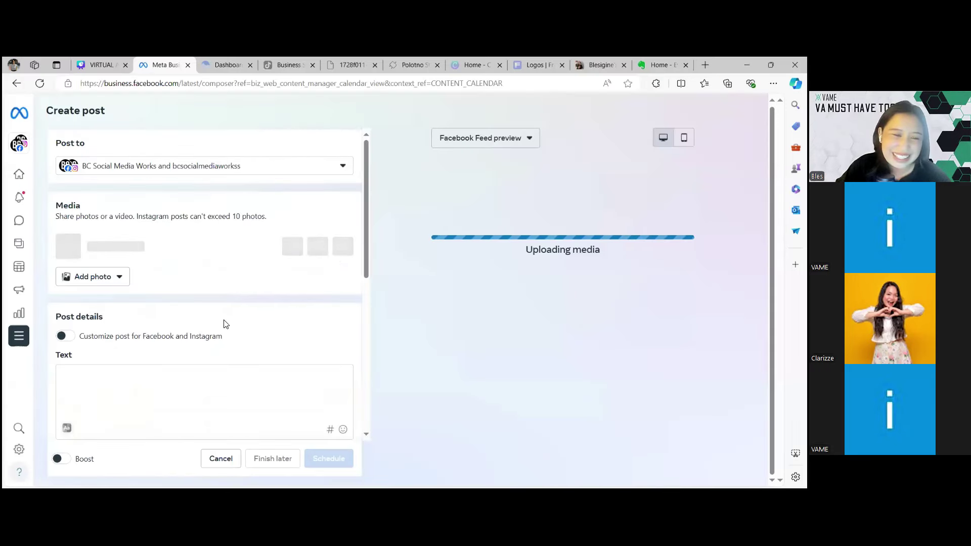
# Write "Canva Webinar Tutorial 2.0" as the text of the post
pyautogui.scroll(-1, 230, 330)
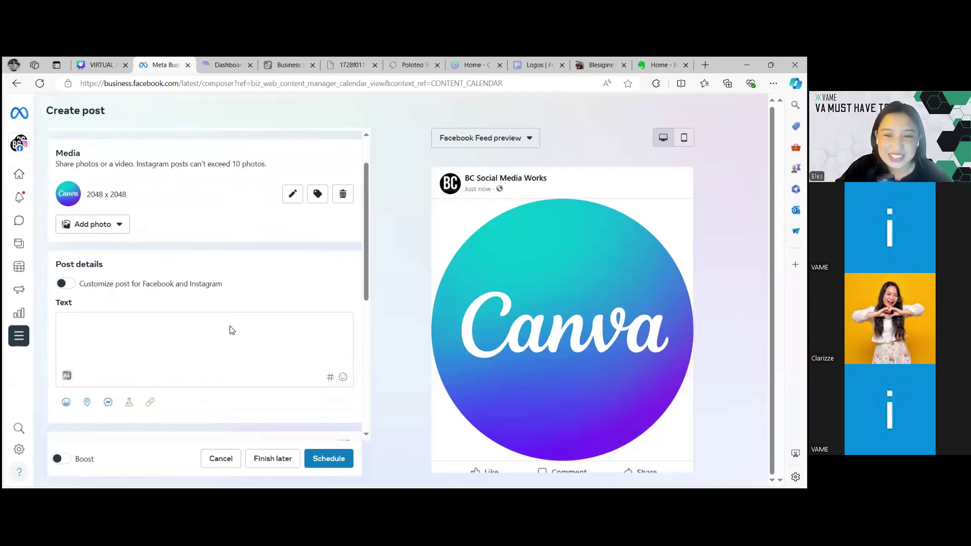
pyautogui.click(202, 325)
pyautogui.write('Canva ')
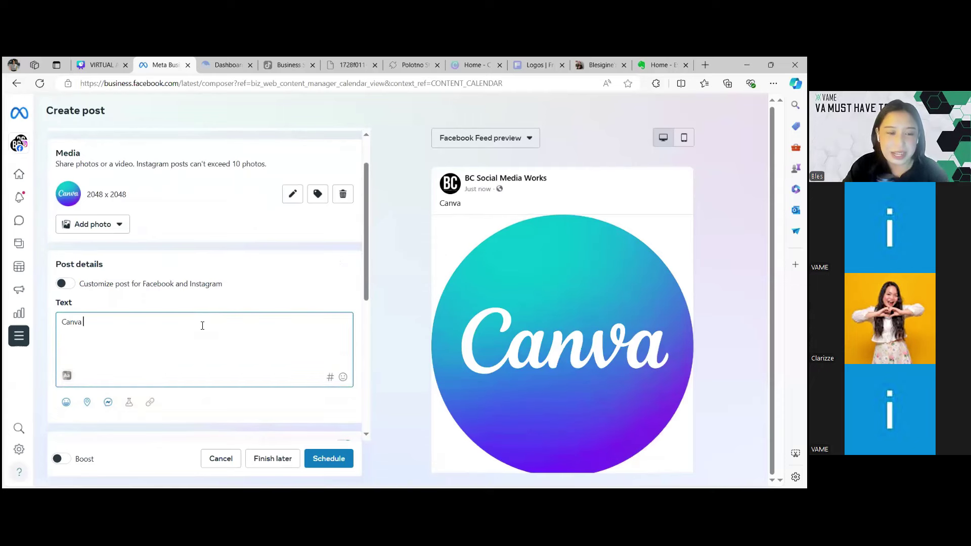
pyautogui.write('Webinar Tutoria')
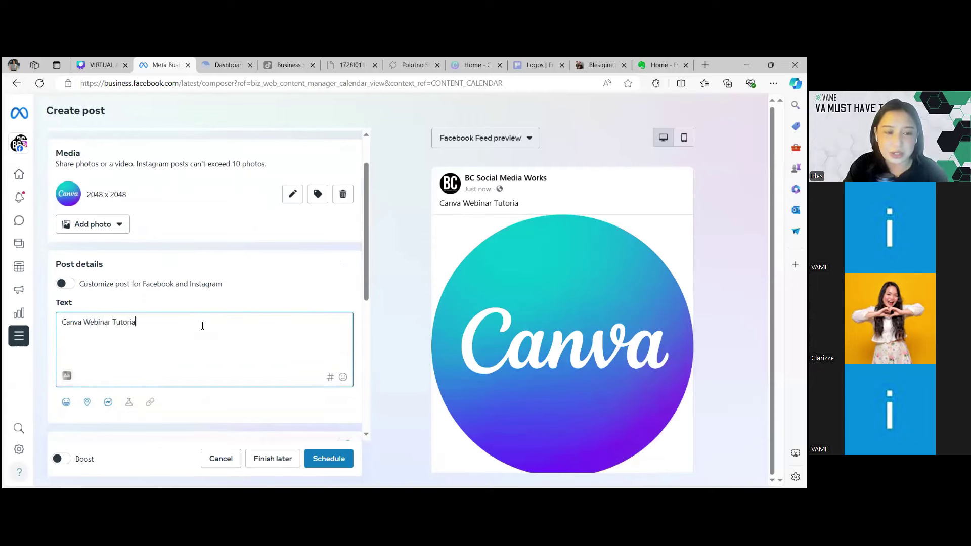
pyautogui.write('l 2.0')
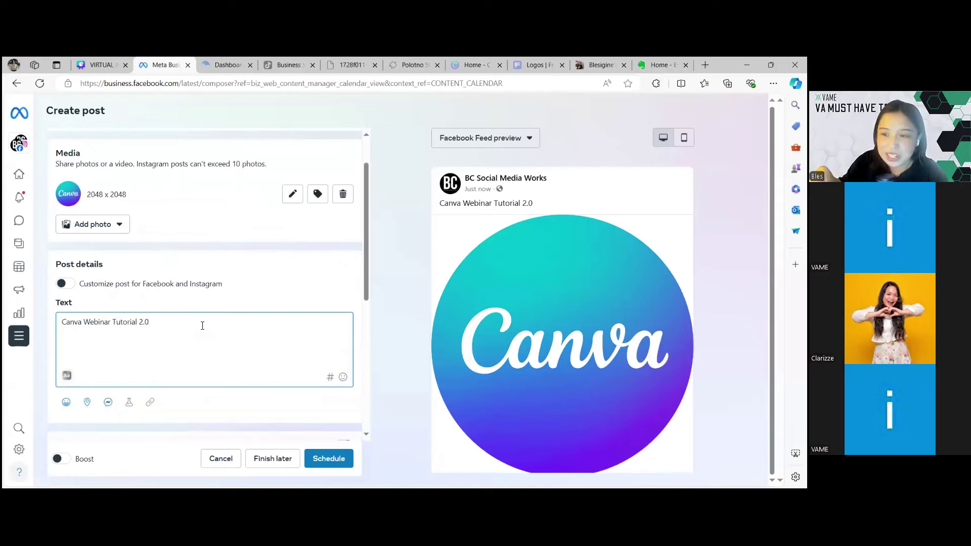
# Set the scheduled date to Jul 22, 2024 for both Facebook and Instagram
pyautogui.scroll(-3, 277, 376)
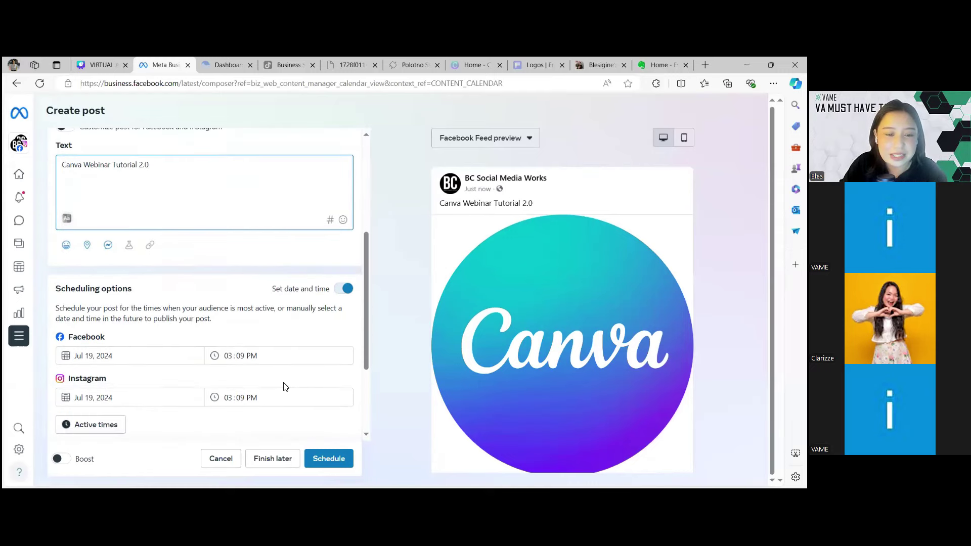
pyautogui.scroll(-1, 258, 375)
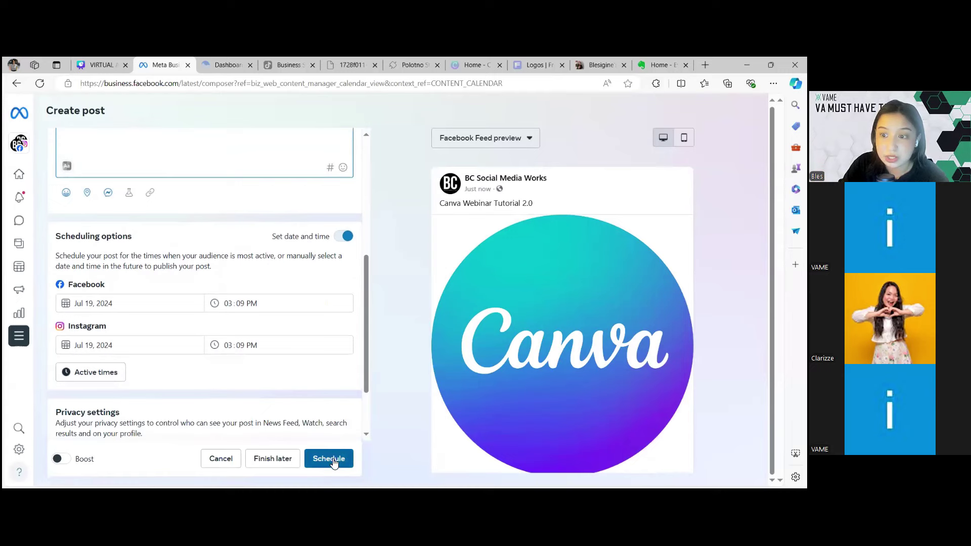
pyautogui.click(89, 304)
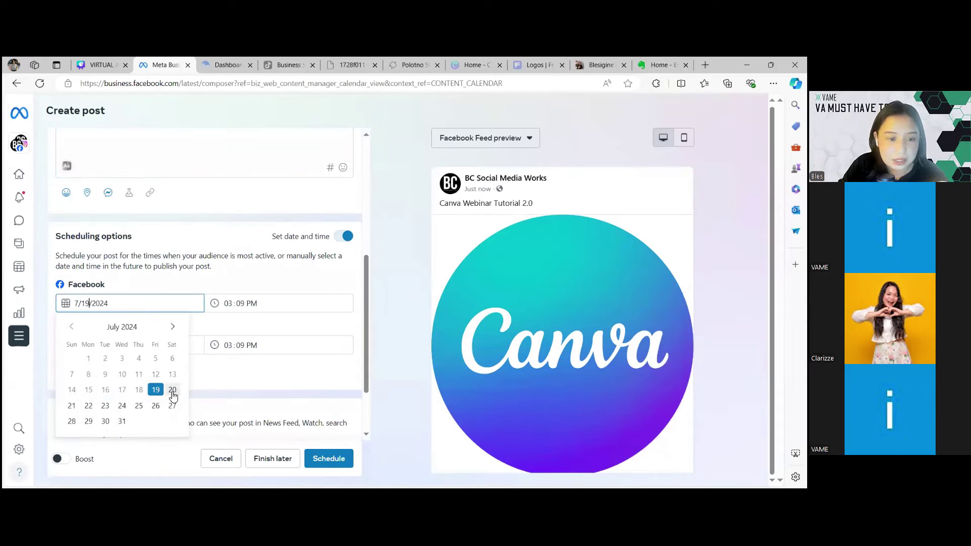
pyautogui.click(89, 405)
pyautogui.click(103, 345)
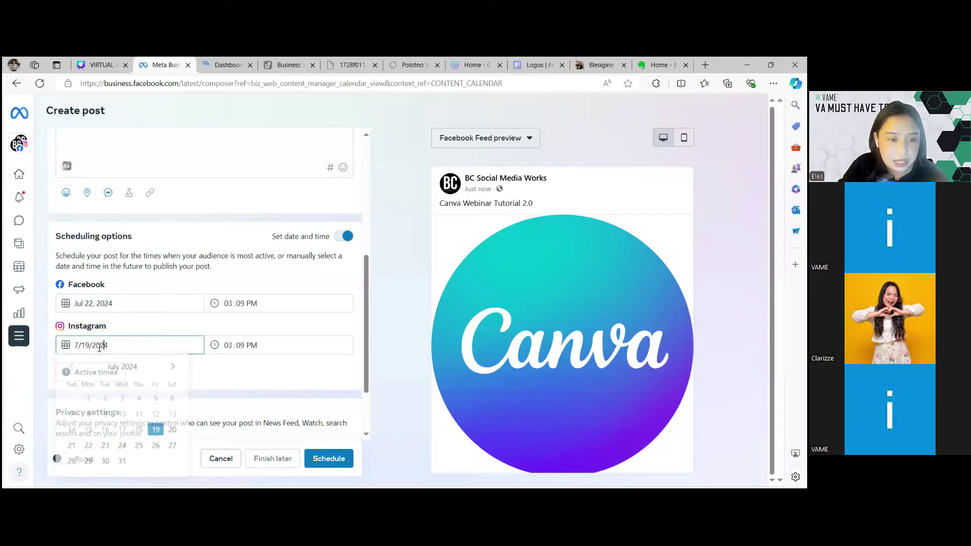
pyautogui.click(87, 448)
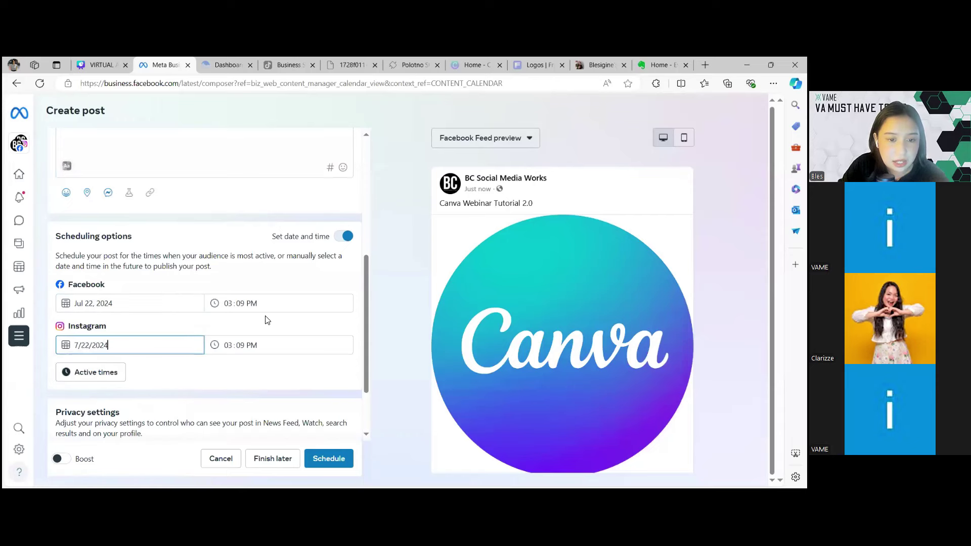
# Schedule the post without boosting it and review its Facebook and Instagram entries for Monday 22 in the Planner
pyautogui.click(339, 458)
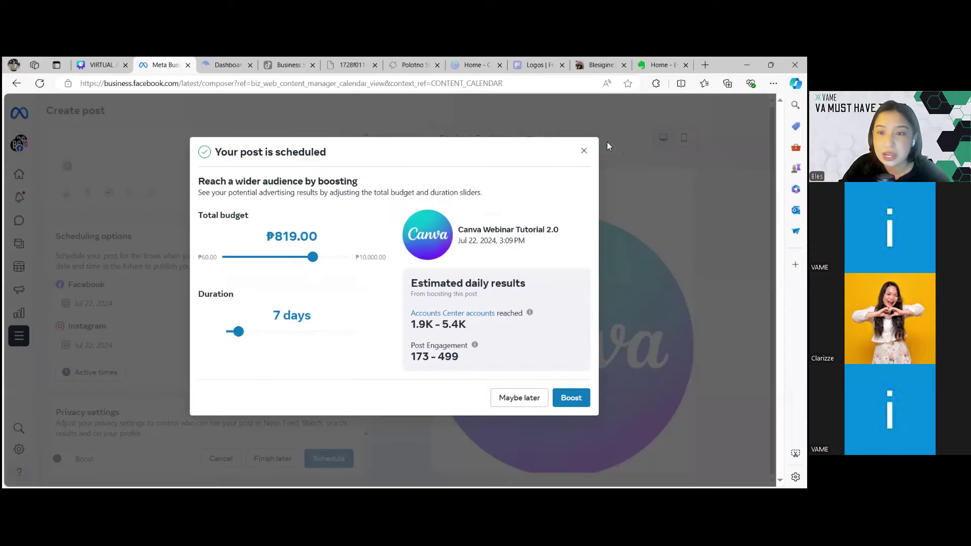
pyautogui.click(584, 151)
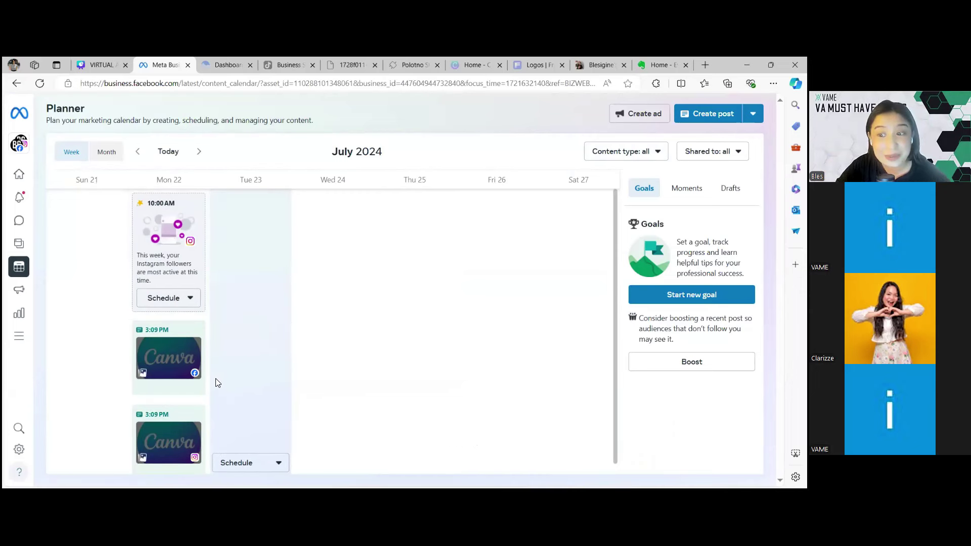
pyautogui.scroll(-1, 206, 403)
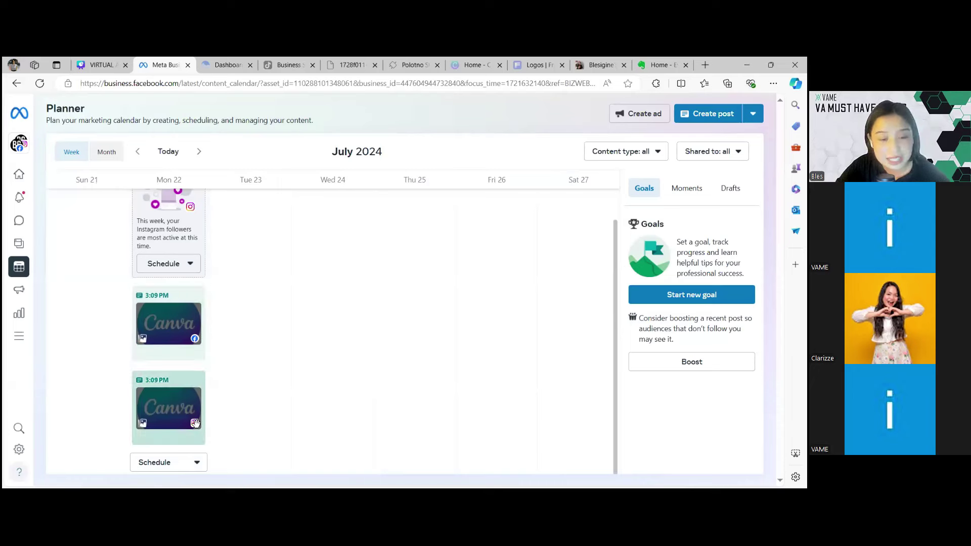
pyautogui.scroll(1, 228, 395)
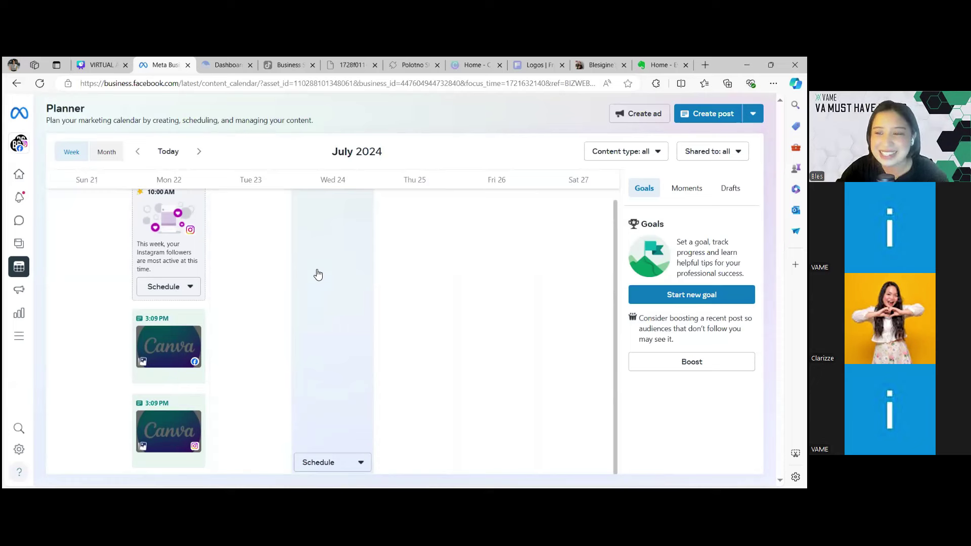
# Switch to TikTok Business Suite in a maximized window and open the VAME Philippines profile
pyautogui.click(96, 66)
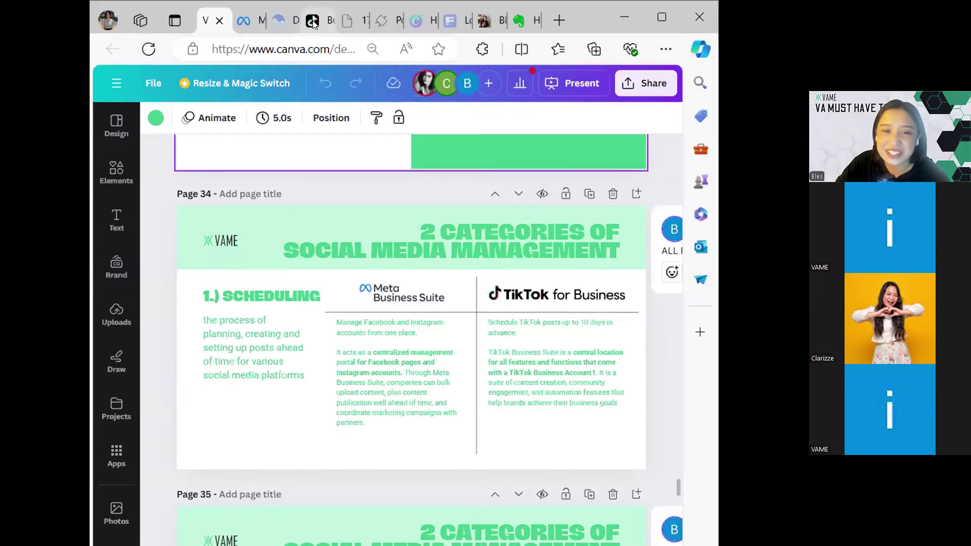
pyautogui.click(288, 65)
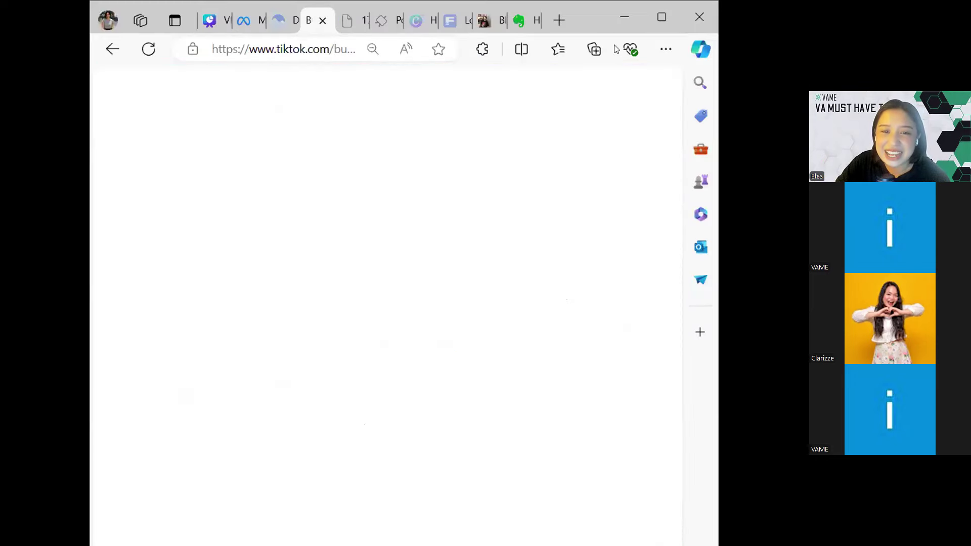
pyautogui.click(648, 23)
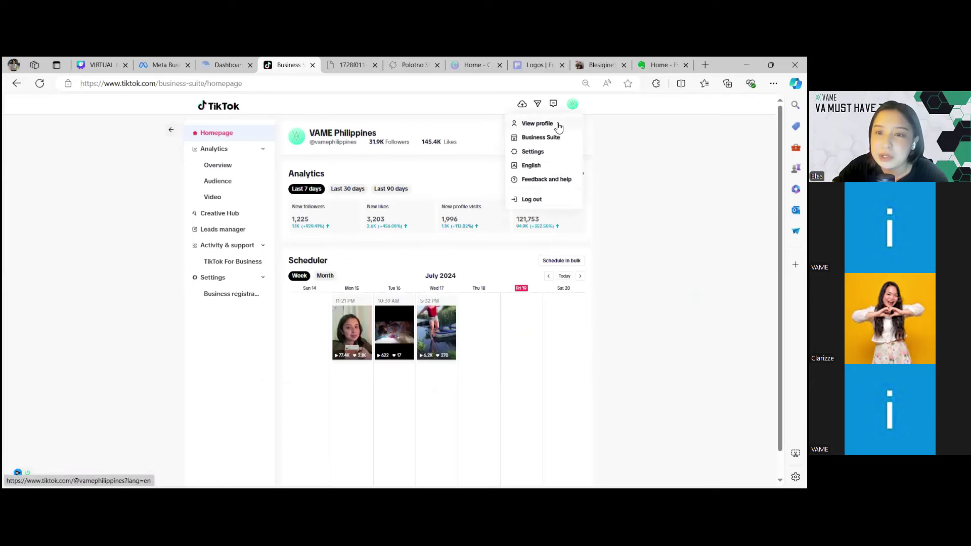
pyautogui.click(559, 125)
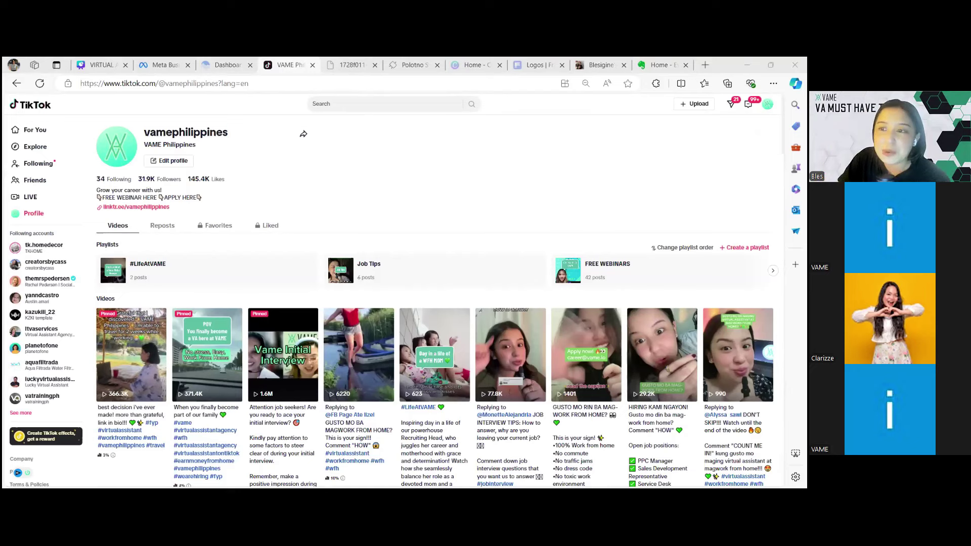
# Return to Business Suite from the profile and view the July 2024 Scheduler by month and again by week
pyautogui.moveTo(768, 103)
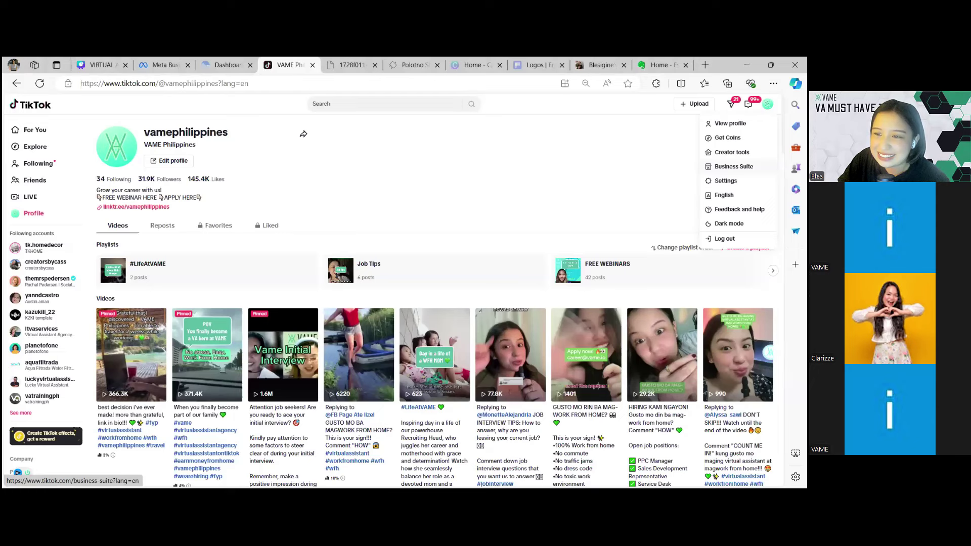
pyautogui.click(734, 167)
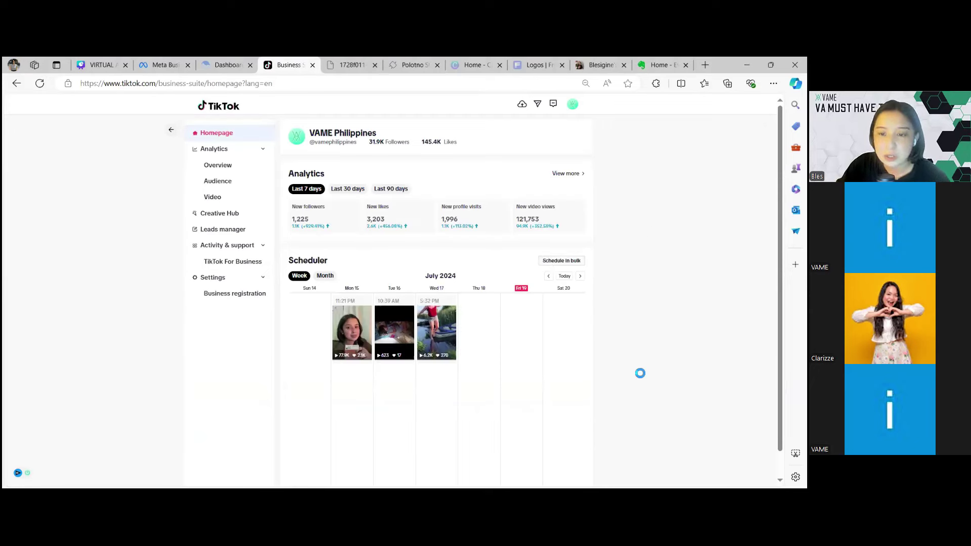
pyautogui.scroll(-1, 640, 373)
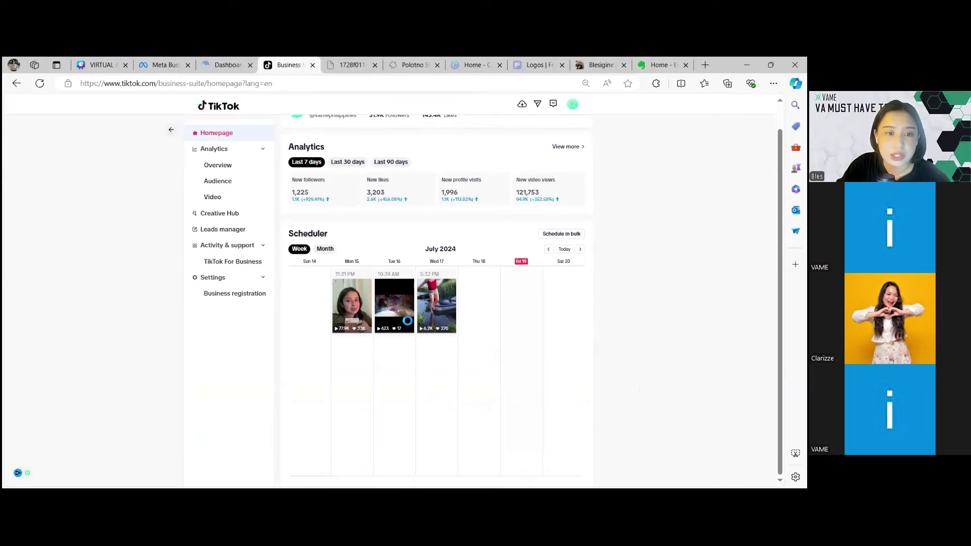
pyautogui.moveTo(560, 335)
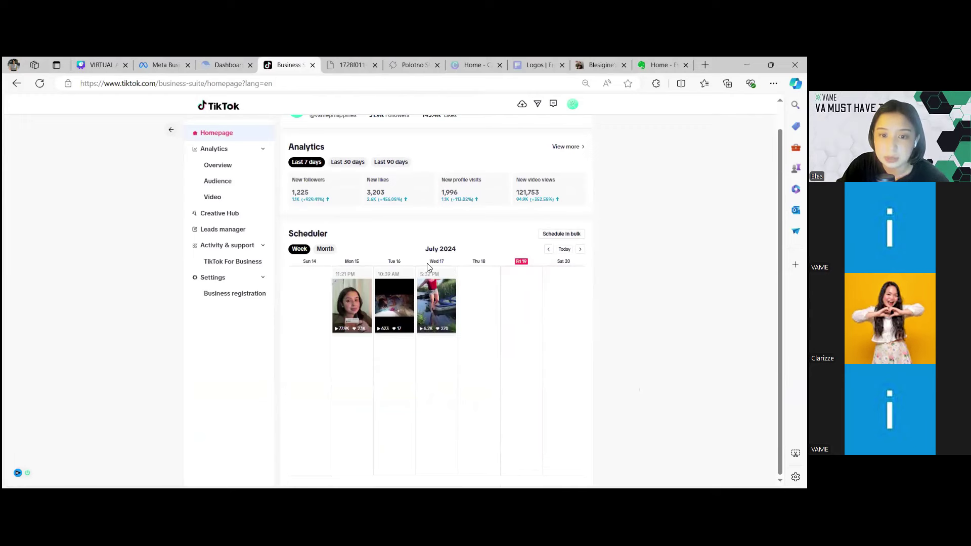
pyautogui.click(325, 249)
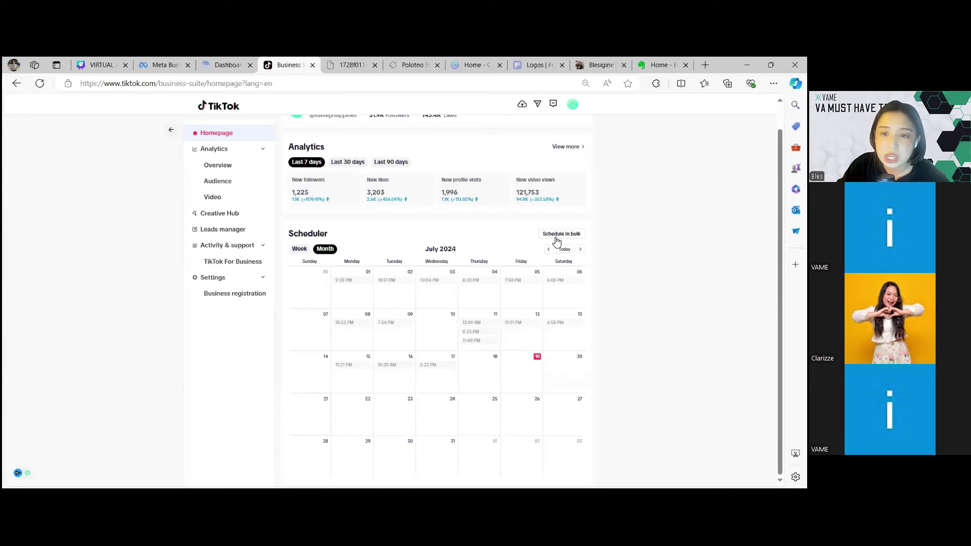
pyautogui.click(300, 250)
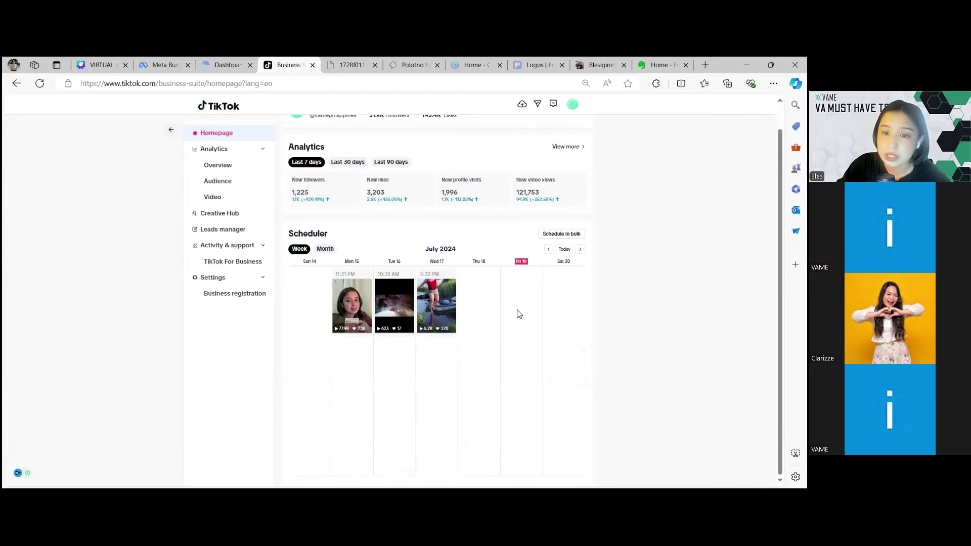
pyautogui.moveTo(510, 282)
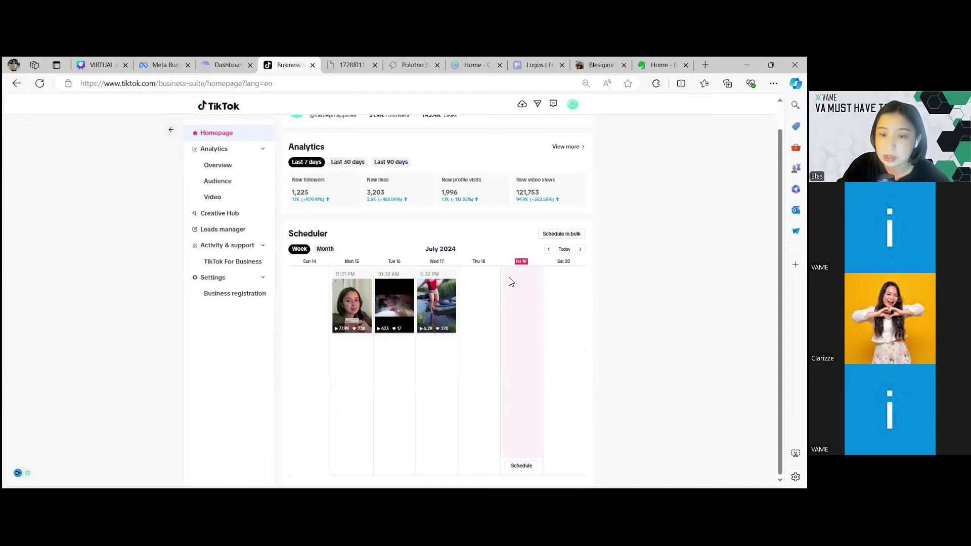